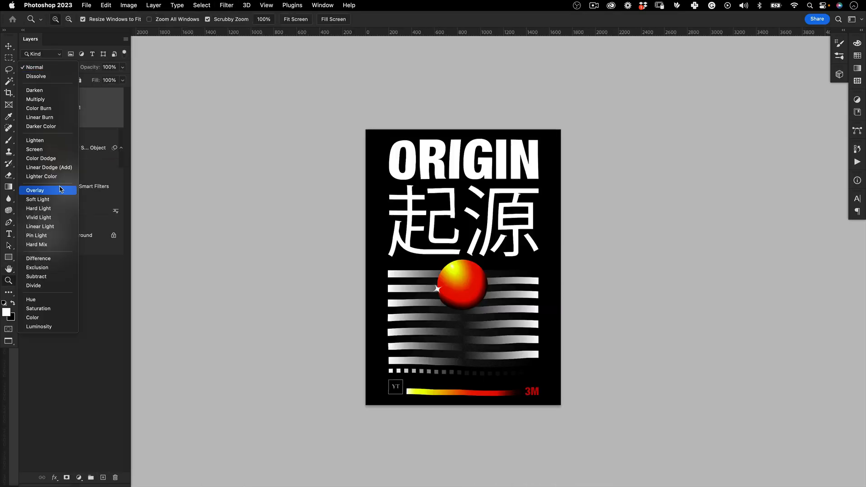
# Set the blending mode of the noise layer above the ORIGIN poster to Screen
pyautogui.click(54, 189)
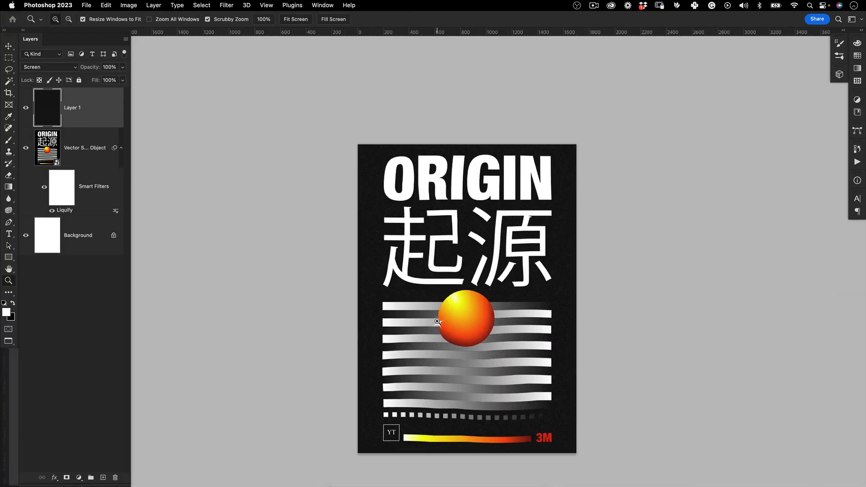
pyautogui.moveTo(482, 329); pyautogui.dragTo(427, 295)
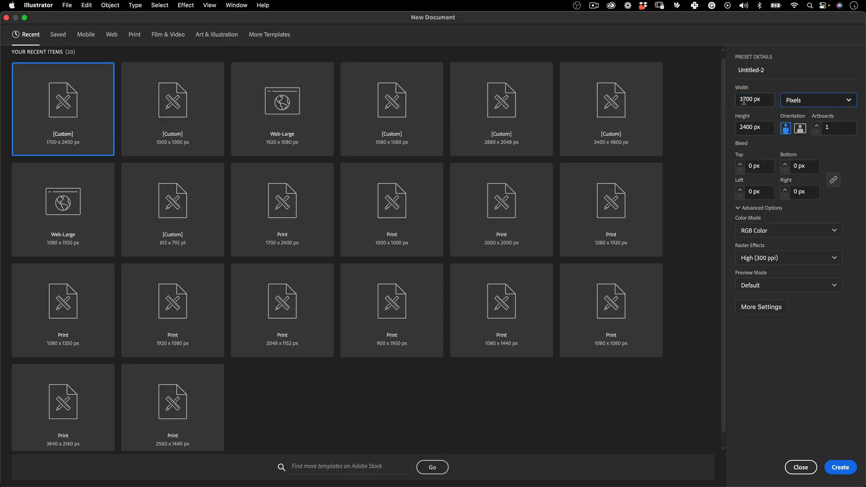
# In Illustrator, create a new portrait document of 1700 × 2400 px in RGB color at 300 ppi
pyautogui.click(756, 127)
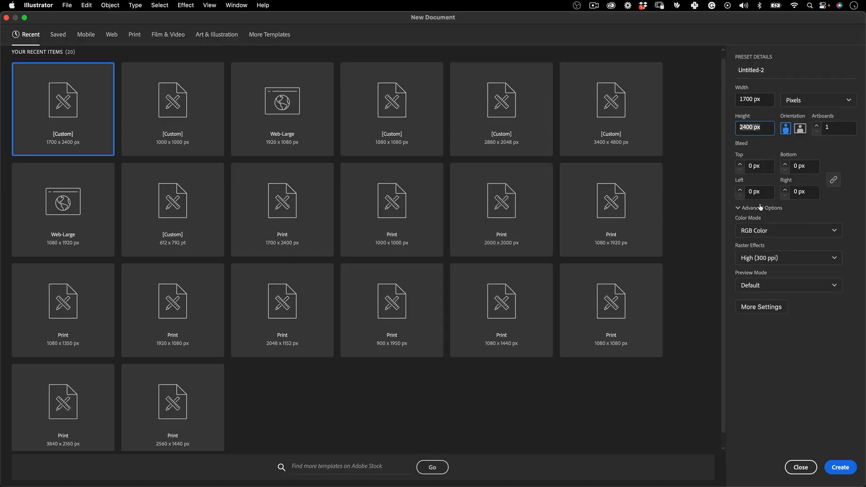
pyautogui.click(839, 467)
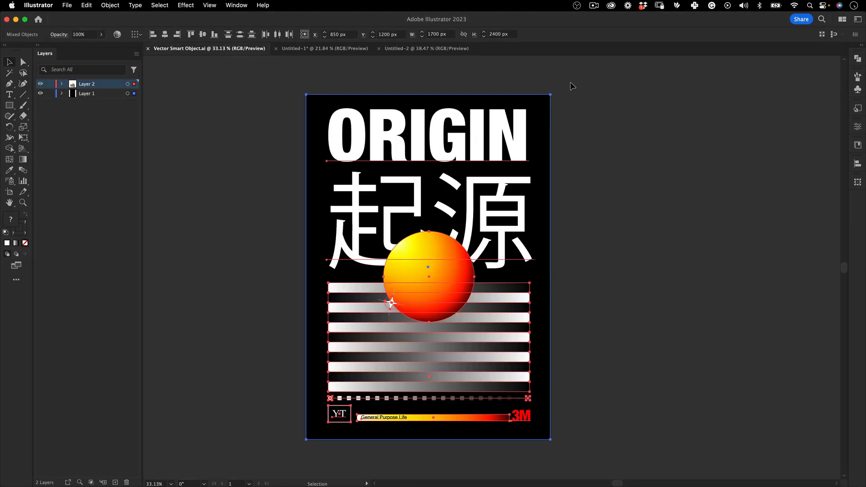
# Select and copy all the poster artwork in Vector Smart Object.ai
pyautogui.scroll(-2, 451, 181)
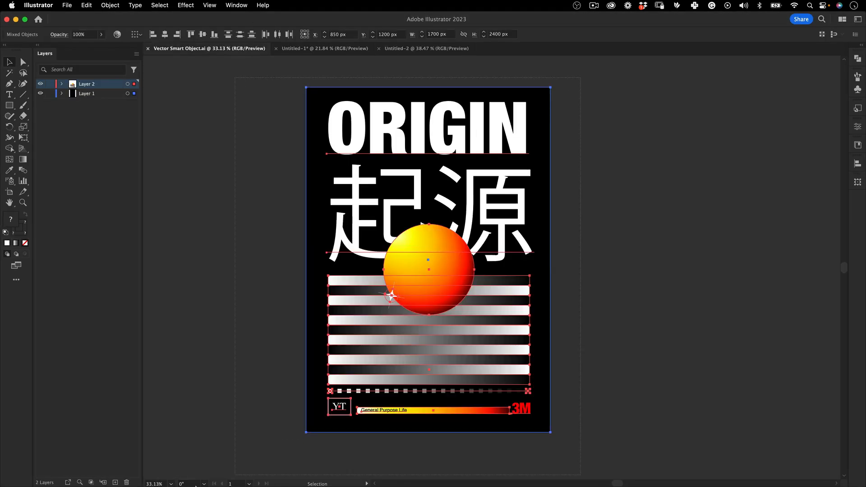
pyautogui.click(582, 121)
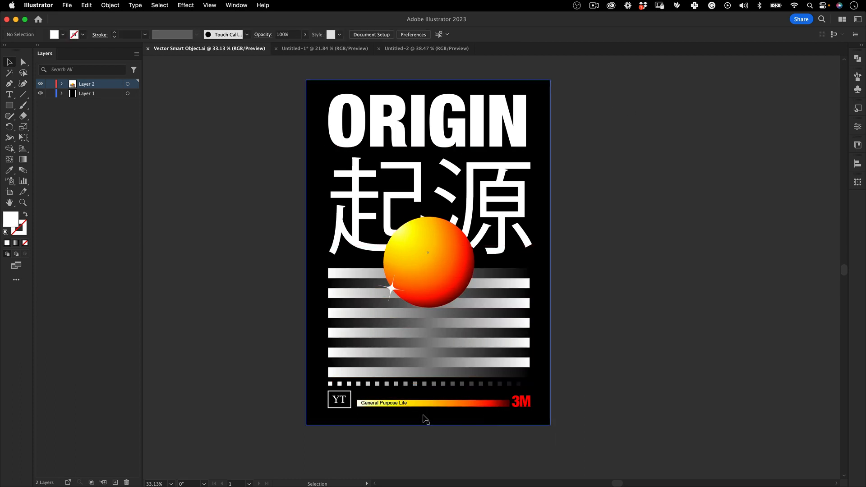
pyautogui.press('super+a')
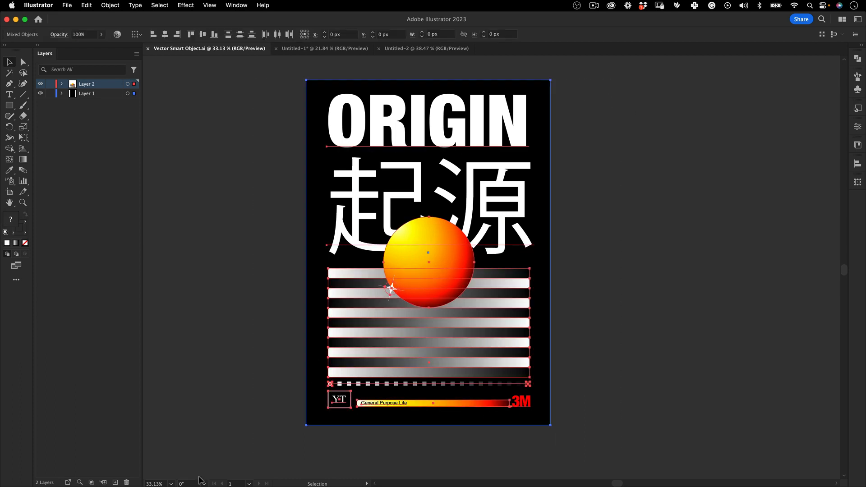
pyautogui.press('a')
# Paste the poster artwork into Untitled-2 as a small reference of about 369 × 521 px beside the artboard
pyautogui.click(419, 49)
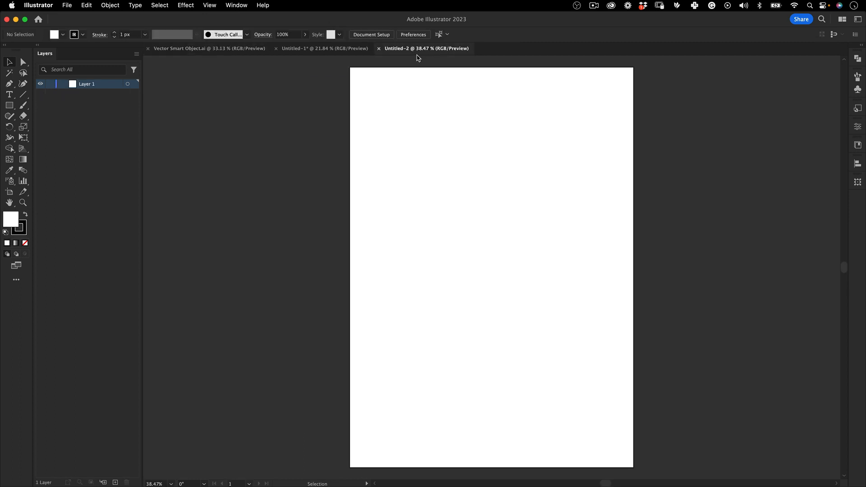
pyautogui.press('super+v')
pyautogui.press('e')
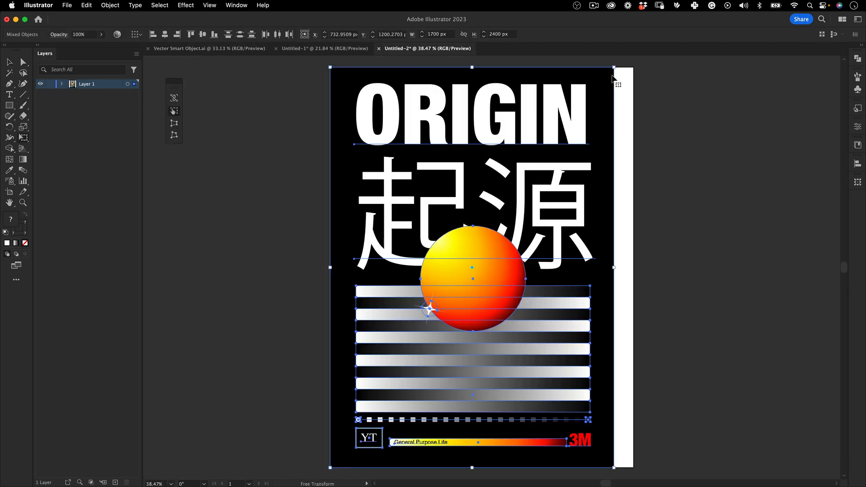
pyautogui.moveTo(614, 67); pyautogui.dragTo(502, 246)
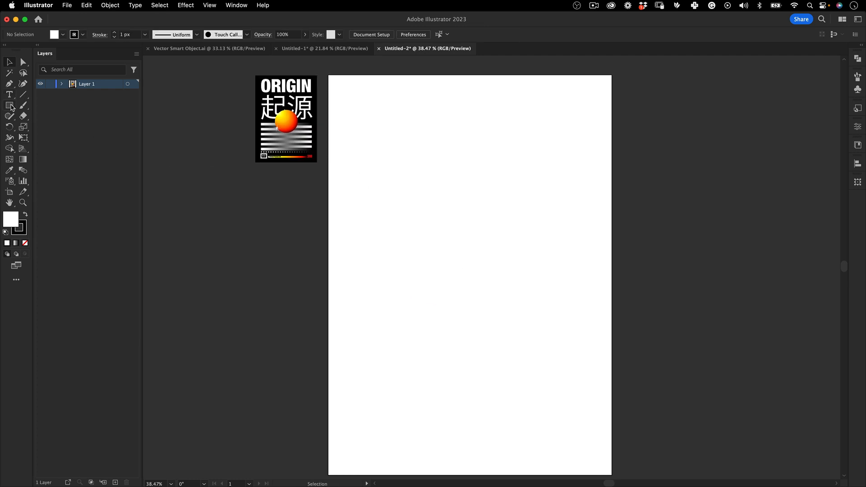
# Draw a 1700 × 2400 px rectangle centered over the whole artboard and fill it with black
pyautogui.click(11, 107)
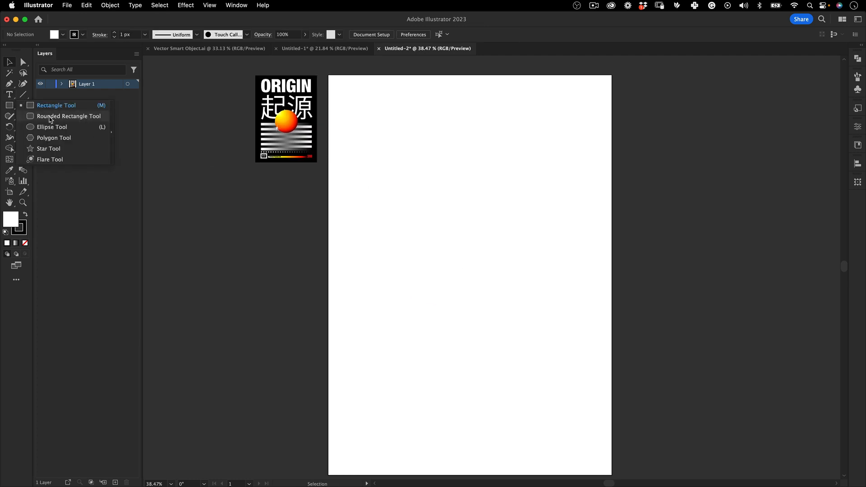
pyautogui.click(42, 106)
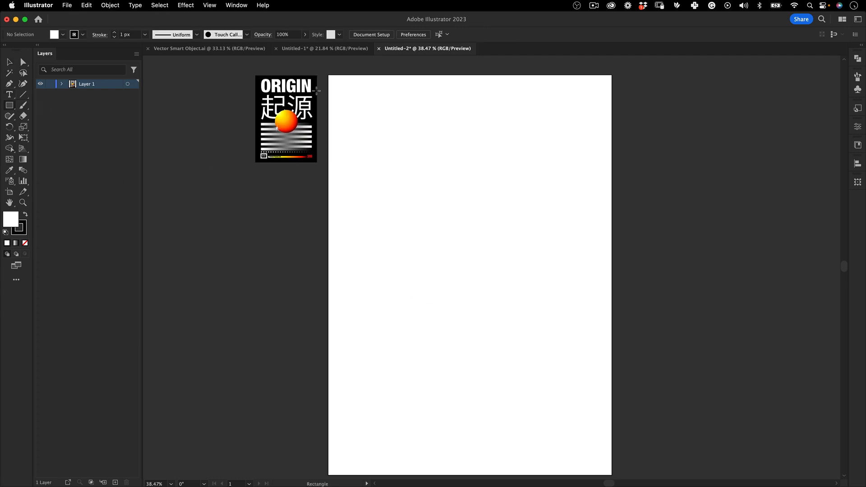
pyautogui.moveTo(328, 75); pyautogui.dragTo(609, 475)
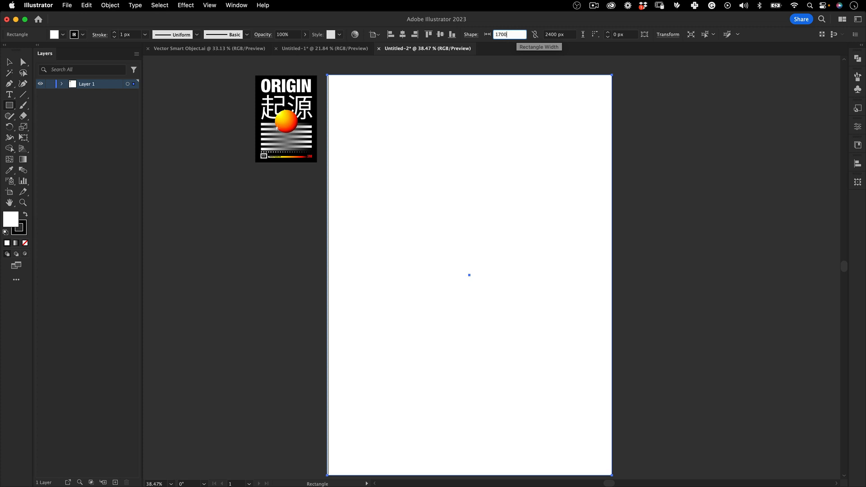
pyautogui.press('Tab')
pyautogui.click(404, 33)
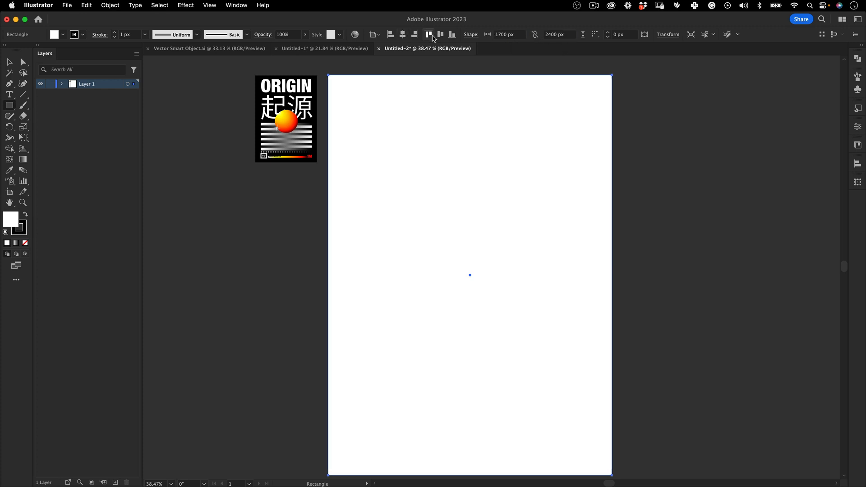
pyautogui.click(26, 216)
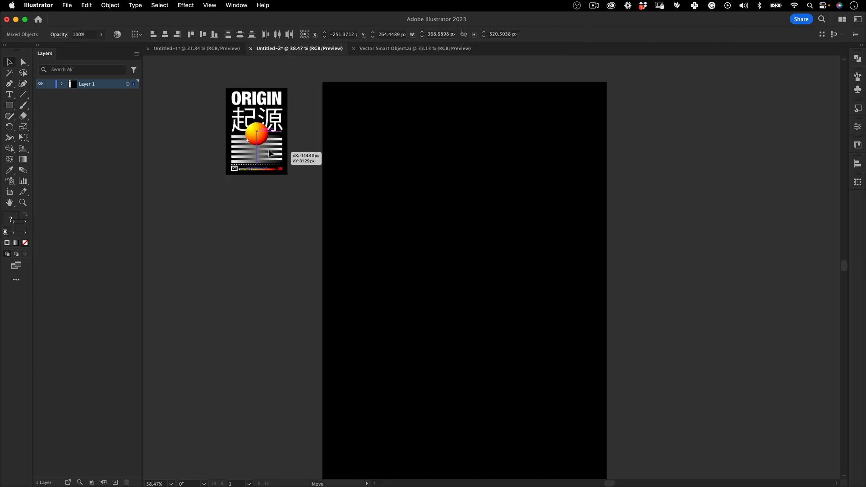
# Move the small reference poster farther away from the black background
pyautogui.moveTo(278, 151); pyautogui.dragTo(266, 136)
pyautogui.click(258, 199)
pyautogui.moveTo(337, 207)
pyautogui.mouseDown()
pyautogui.moveTo(323, 199)
pyautogui.moveTo(337, 211)
pyautogui.mouseUp()
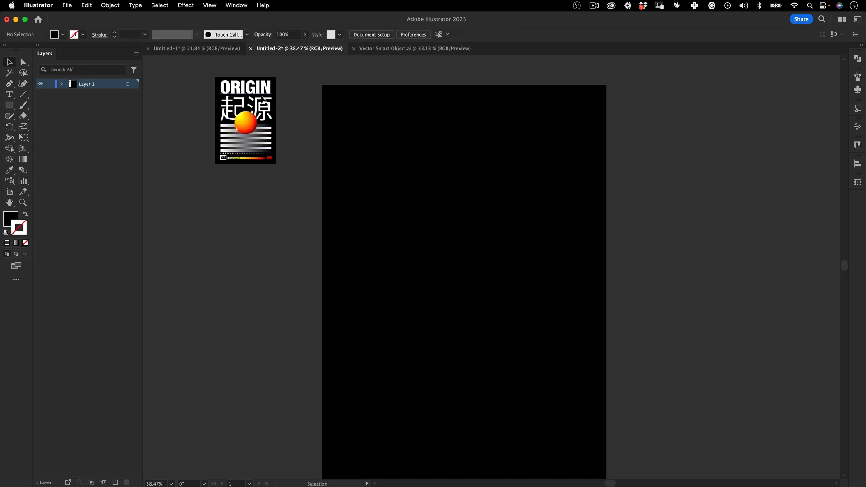
pyautogui.click(10, 95)
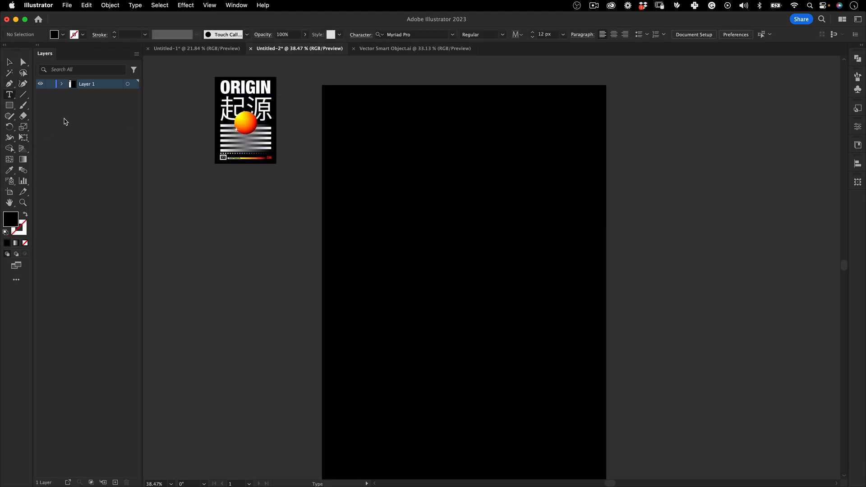
pyautogui.click(371, 154)
pyautogui.press('Escape')
pyautogui.click(657, 143)
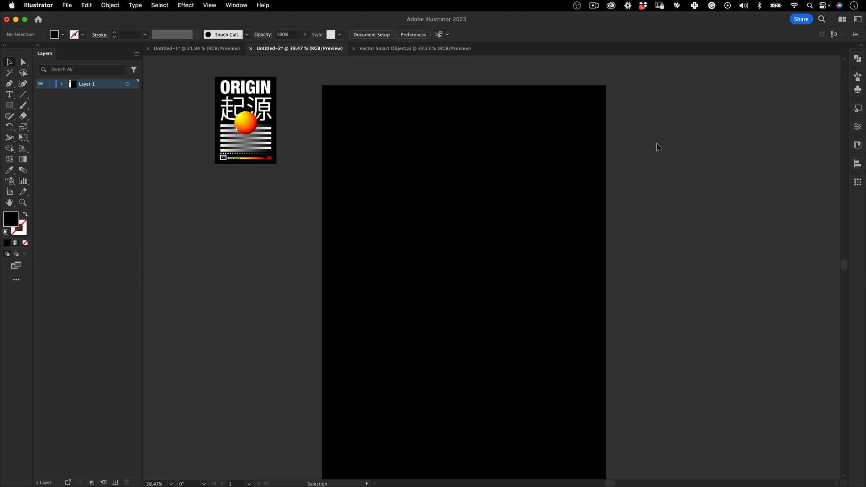
# Add a text line reading ORIGIn on the empty canvas beside the artboard and set its size to 72 px
pyautogui.click(9, 94)
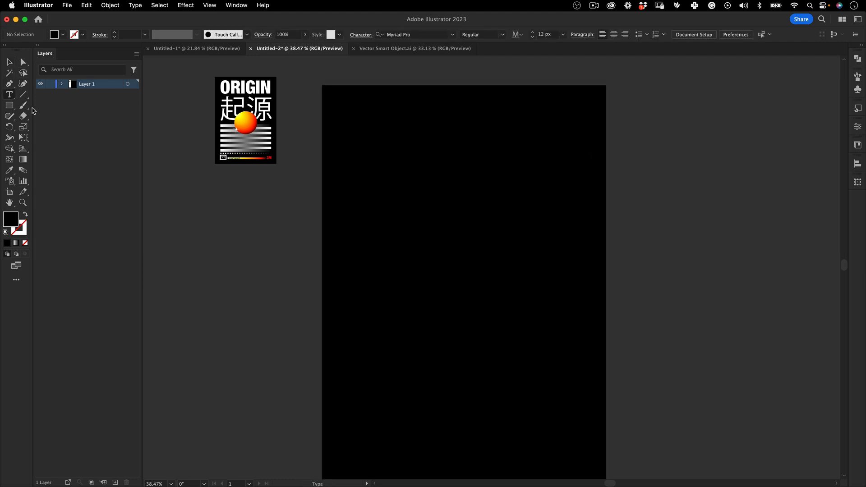
pyautogui.click(647, 150)
pyautogui.press('BackSpace')
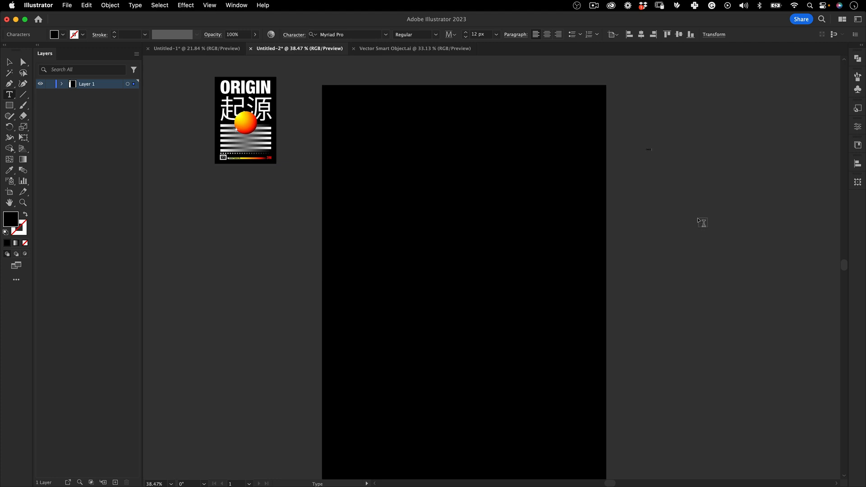
pyautogui.press('Escape')
pyautogui.press('e')
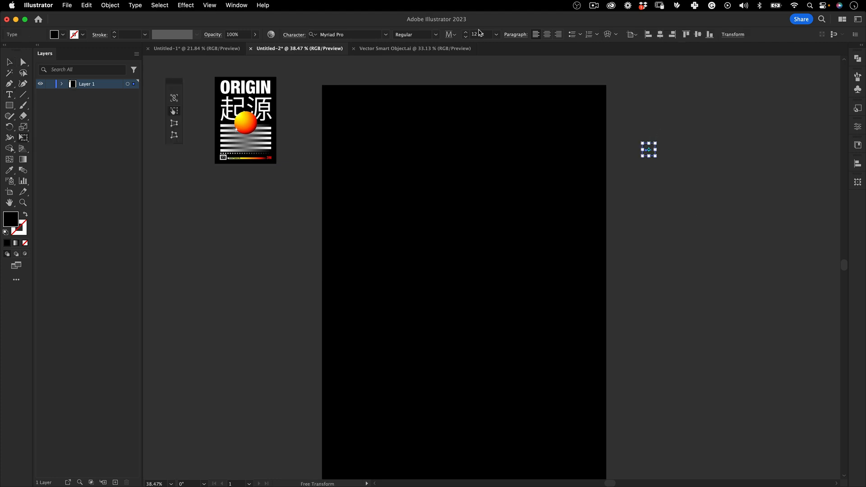
pyautogui.click(496, 35)
pyautogui.click(505, 195)
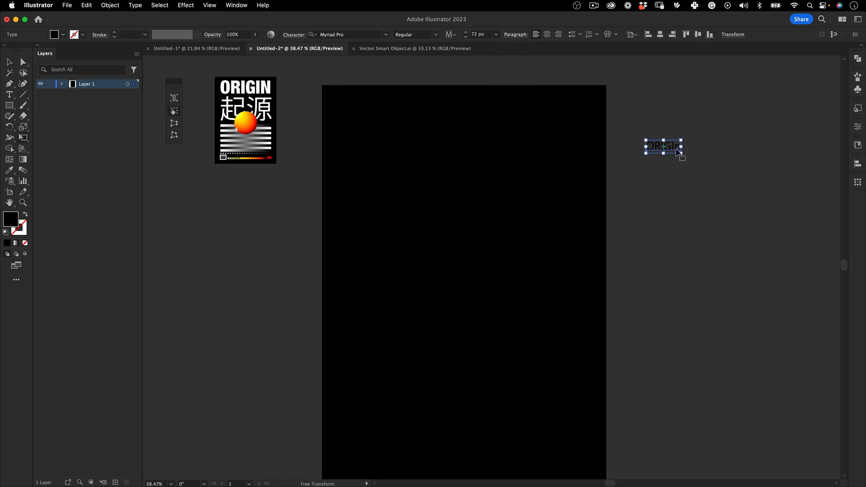
pyautogui.press('v')
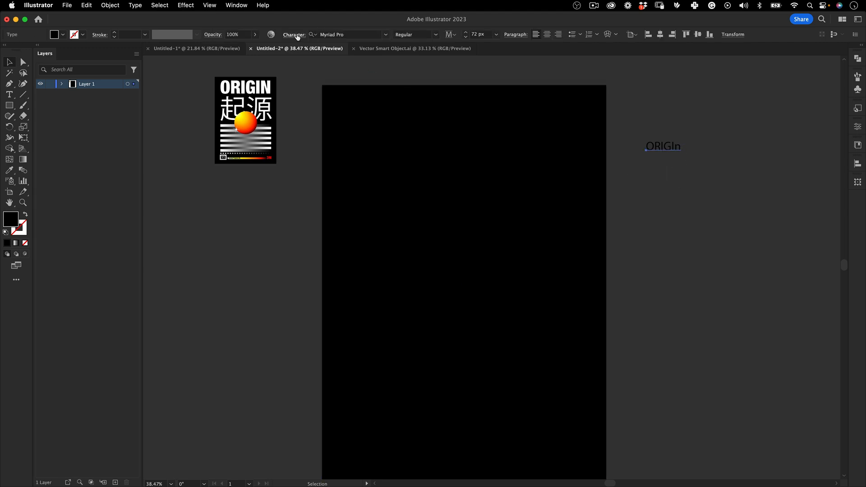
# Turn on All Caps for the ORIGIN text and shift it slightly downward
pyautogui.click(296, 34)
pyautogui.click(206, 157)
pyautogui.click(672, 216)
pyautogui.moveTo(660, 149); pyautogui.dragTo(660, 157)
# Change the ORIGIN text's font to Helvetica Neue Condensed Black and nudge the text aside
pyautogui.click(351, 34)
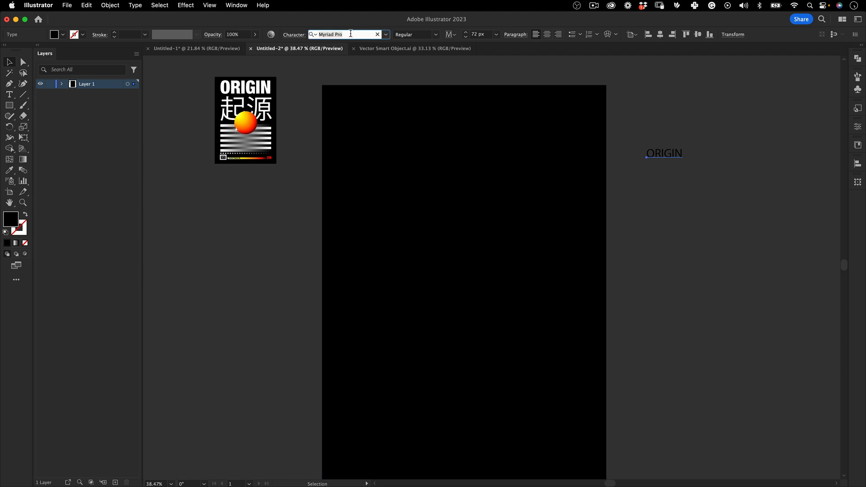
pyautogui.write('helve')
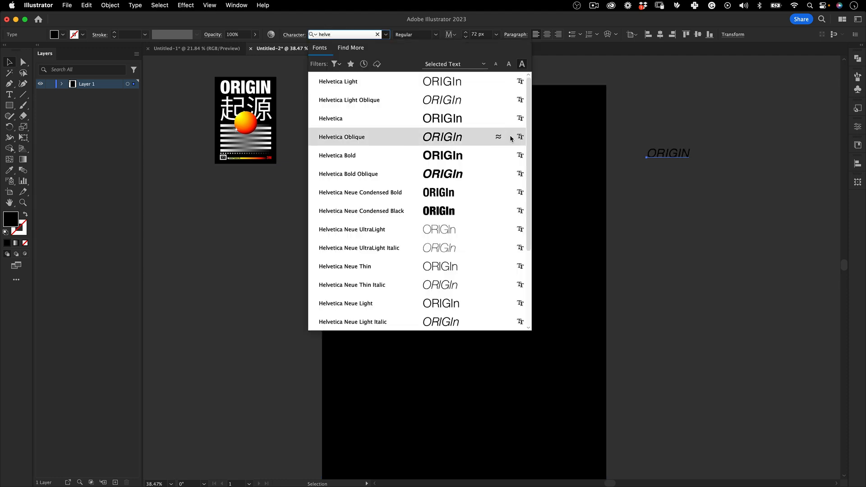
pyautogui.scroll(-5, 505, 239)
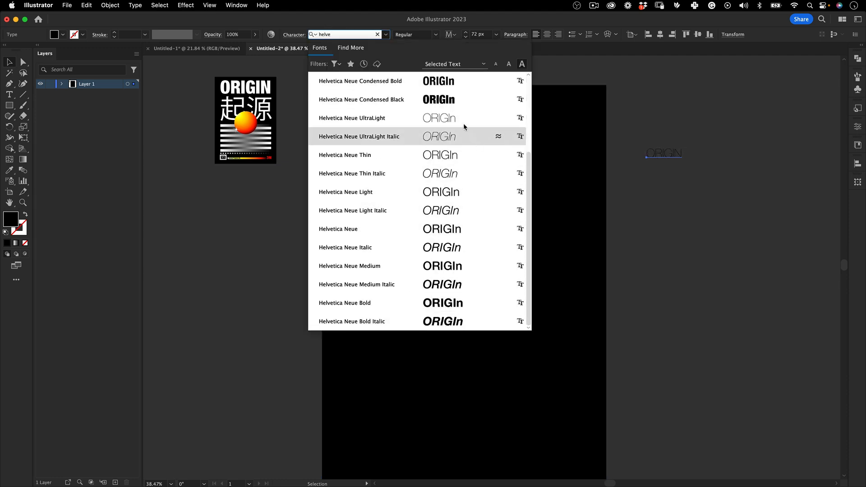
pyautogui.click(462, 98)
pyautogui.moveTo(653, 169); pyautogui.dragTo(670, 167)
# Change the ORIGIN text's fill color to white
pyautogui.doubleClick(12, 222)
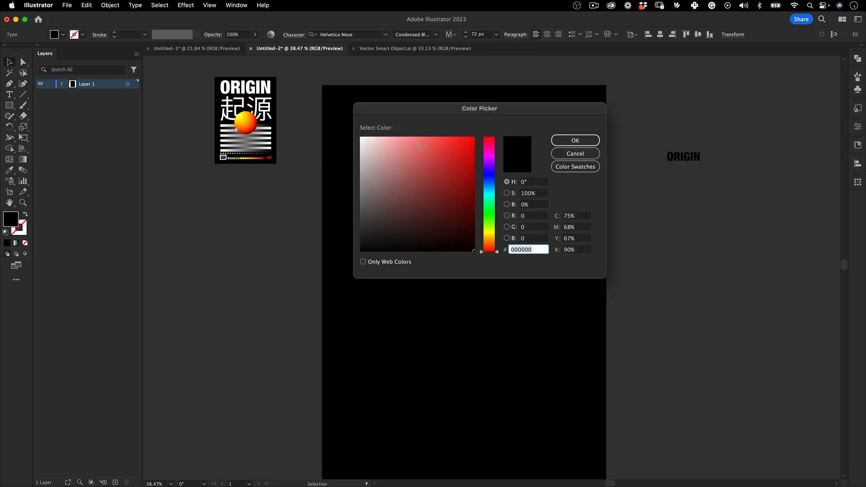
pyautogui.moveTo(417, 143); pyautogui.dragTo(335, 109)
pyautogui.click(575, 141)
# Move the ORIGIN text onto the black background and enlarge it to about 565 px as a title spanning the poster's upper area
pyautogui.moveTo(697, 158); pyautogui.dragTo(576, 248)
pyautogui.press('e')
pyautogui.press('v')
pyautogui.click(651, 198)
pyautogui.moveTo(522, 149); pyautogui.dragTo(521, 143)
pyautogui.click(619, 112)
pyautogui.click(537, 146)
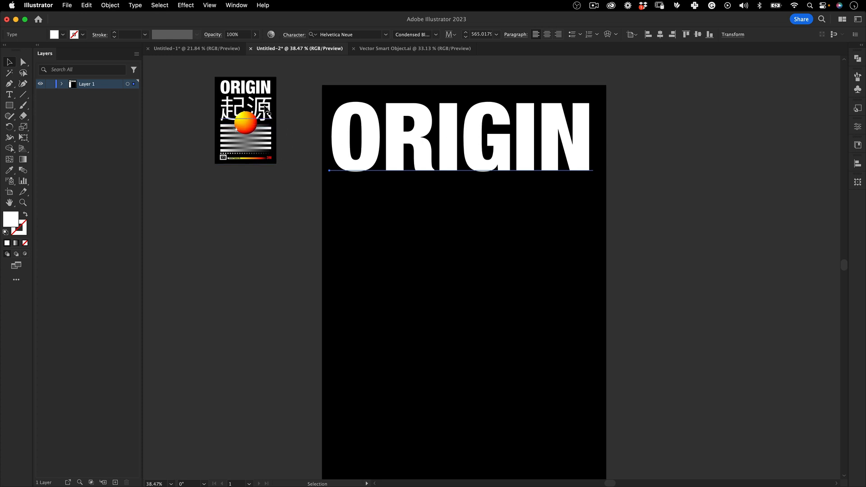
pyautogui.click(334, 209)
# Switch to Chrome, search Google for "origin in japanese", copy the translation 起源 and return to Illustrator
pyautogui.press('super+Tab')
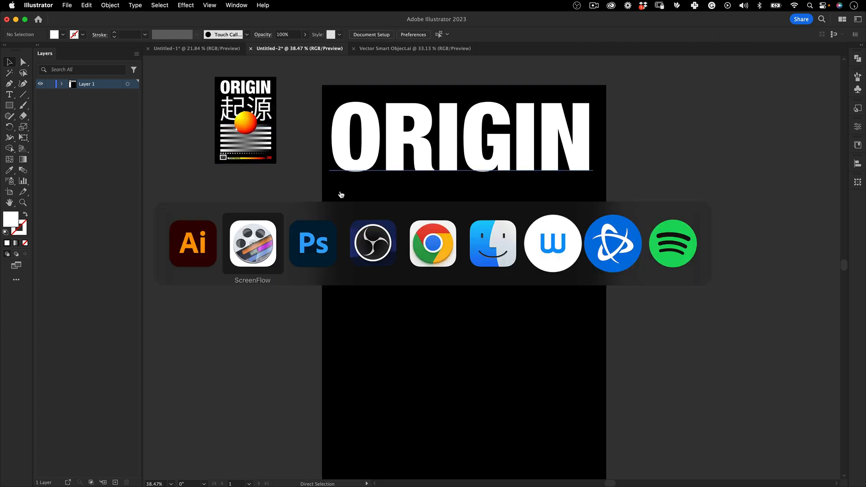
pyautogui.click(431, 252)
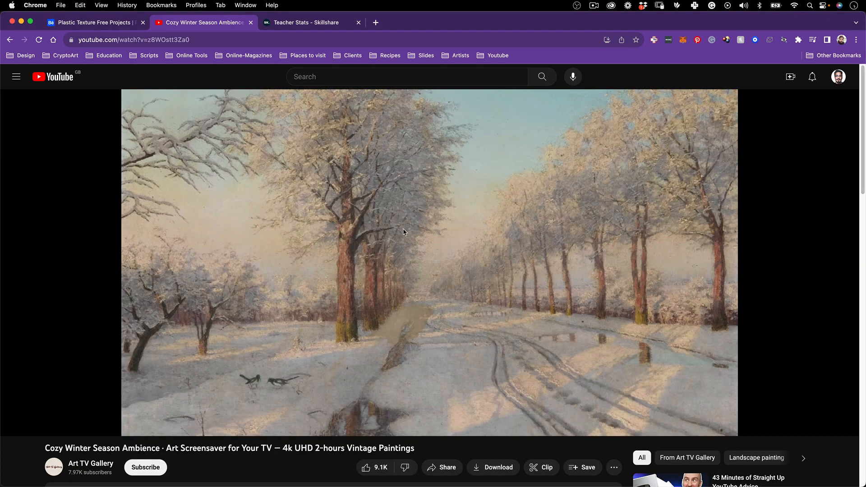
pyautogui.press('super+n')
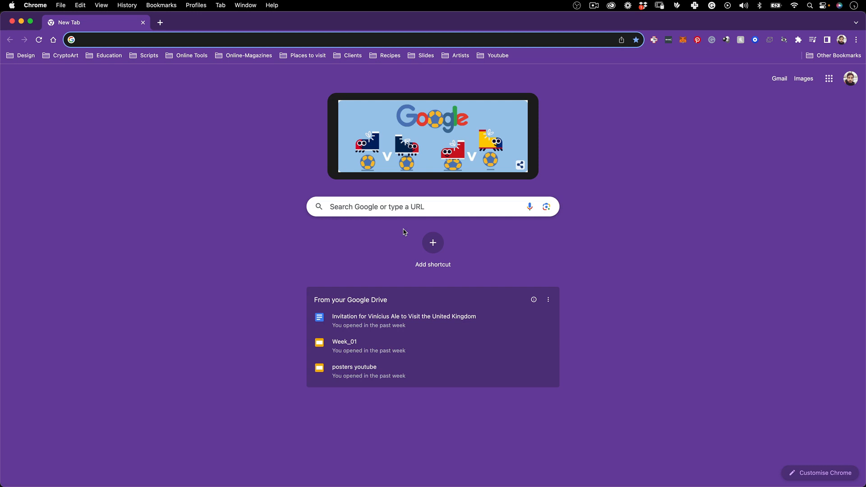
pyautogui.write('orog')
pyautogui.press('BackSpace')
pyautogui.press('BackSpace')
pyautogui.press('BackSpace')
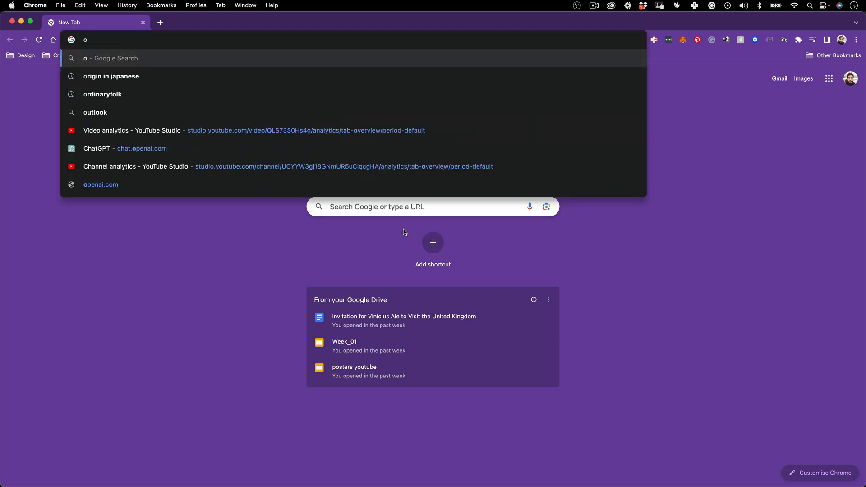
pyautogui.write('ri')
pyautogui.press('Return')
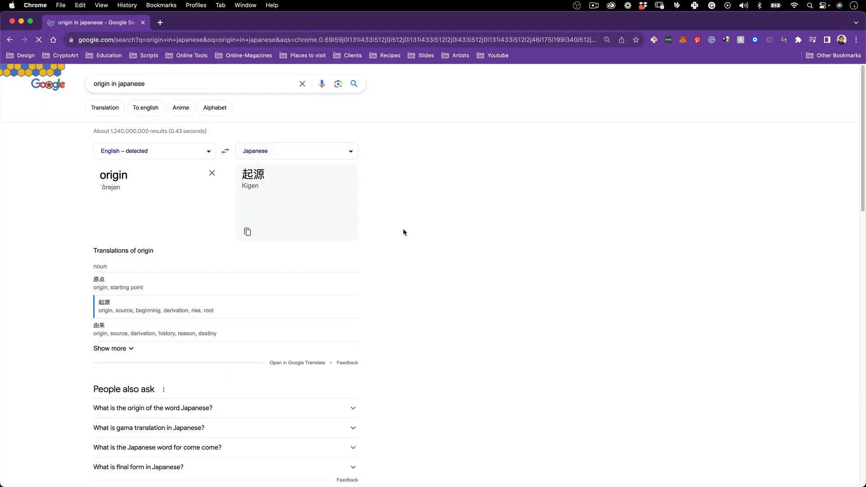
pyautogui.moveTo(267, 175); pyautogui.dragTo(243, 176)
pyautogui.press('super+c')
pyautogui.press('super+Tab')
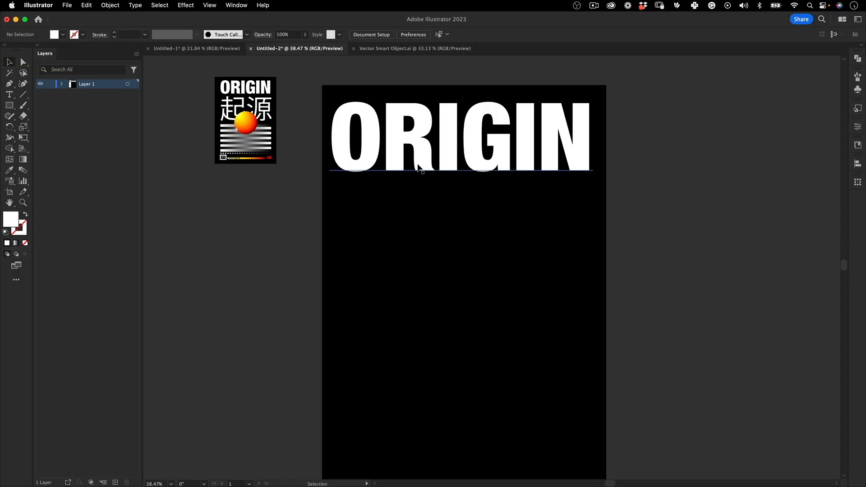
# Duplicate the ORIGIN title directly below the original
pyautogui.moveTo(426, 145); pyautogui.dragTo(421, 220)
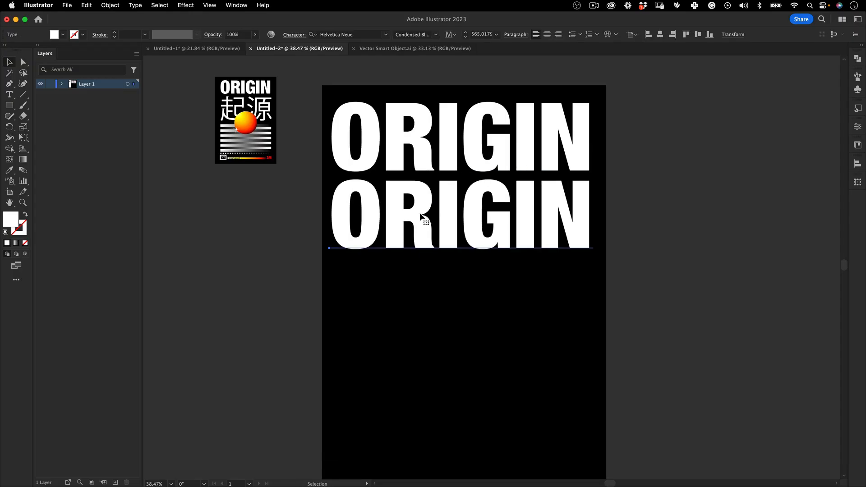
# Replace the duplicated title's text with 起源 and enlarge it to roughly the width of the ORIGIN title
pyautogui.doubleClick(422, 211)
pyautogui.press('super+v')
pyautogui.press('Escape')
pyautogui.press('e')
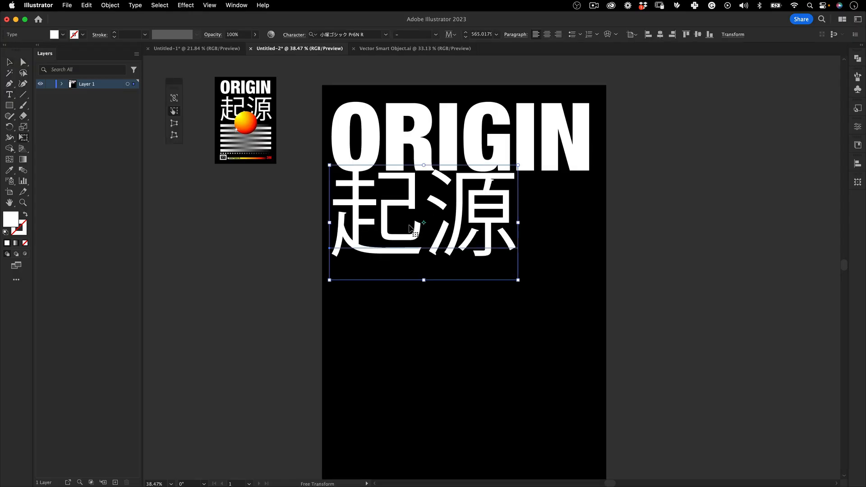
pyautogui.moveTo(516, 279); pyautogui.dragTo(584, 344)
pyautogui.press('v')
pyautogui.click(667, 192)
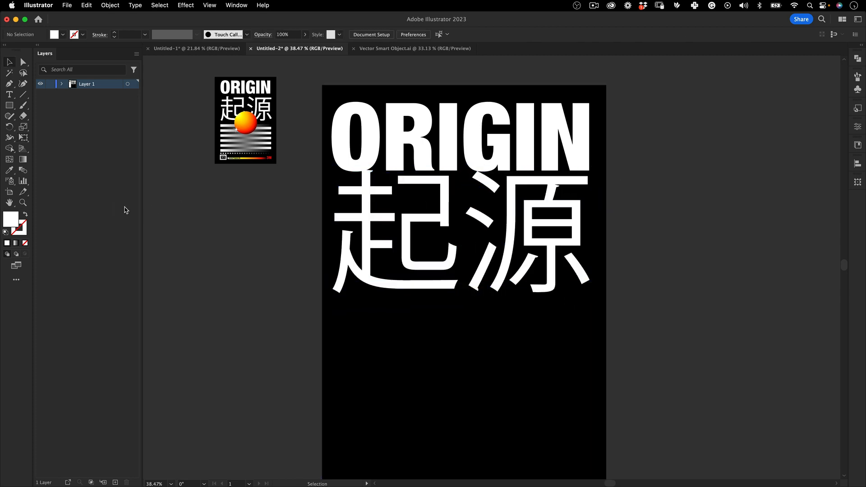
# Show the rulers and place a vertical guide at ORIGIN's left edge and another just beyond the artboard's right edge
pyautogui.press('super+r')
pyautogui.moveTo(169, 190); pyautogui.dragTo(332, 164)
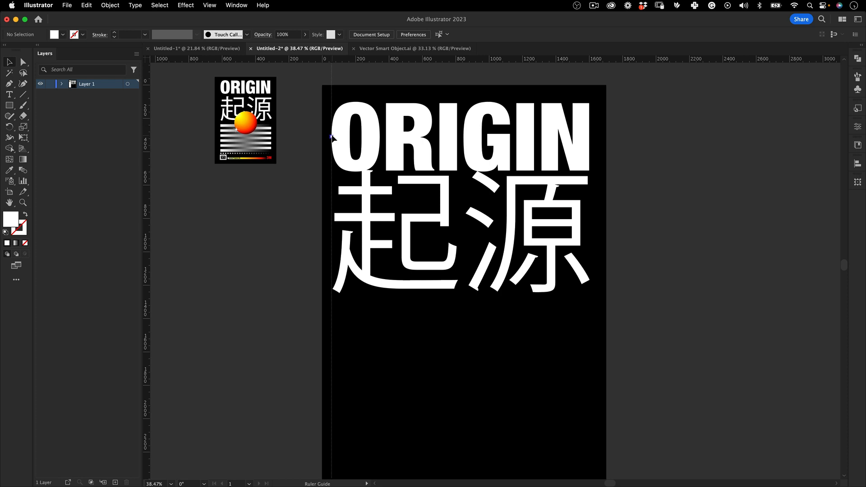
pyautogui.moveTo(349, 197); pyautogui.dragTo(615, 171)
# Convert the ORIGIN title to outlines and center it horizontally on the artboard
pyautogui.click(525, 135)
pyautogui.rightClick(525, 134)
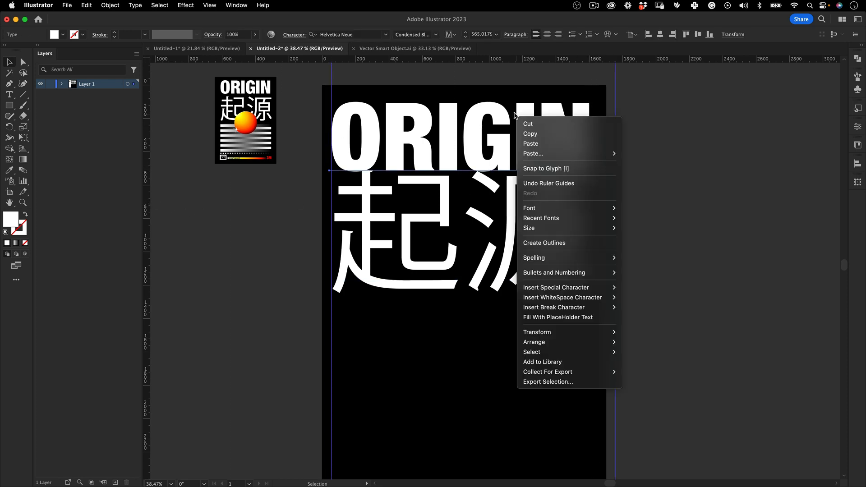
pyautogui.click(559, 244)
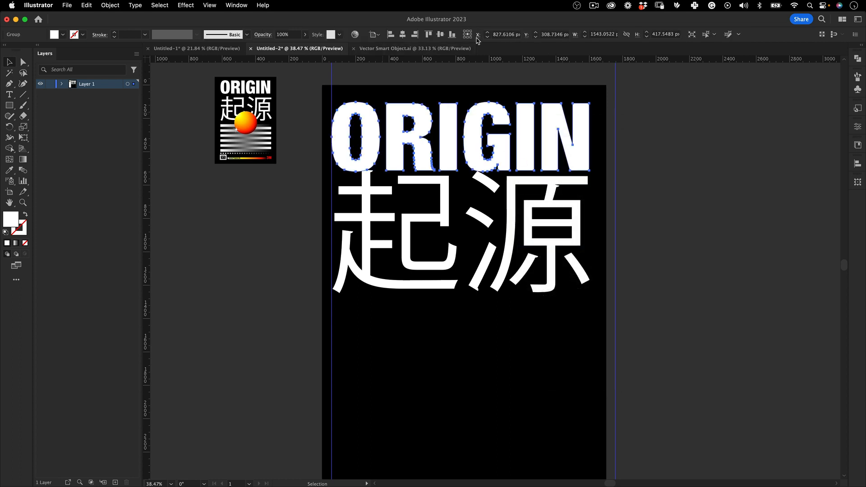
pyautogui.click(403, 36)
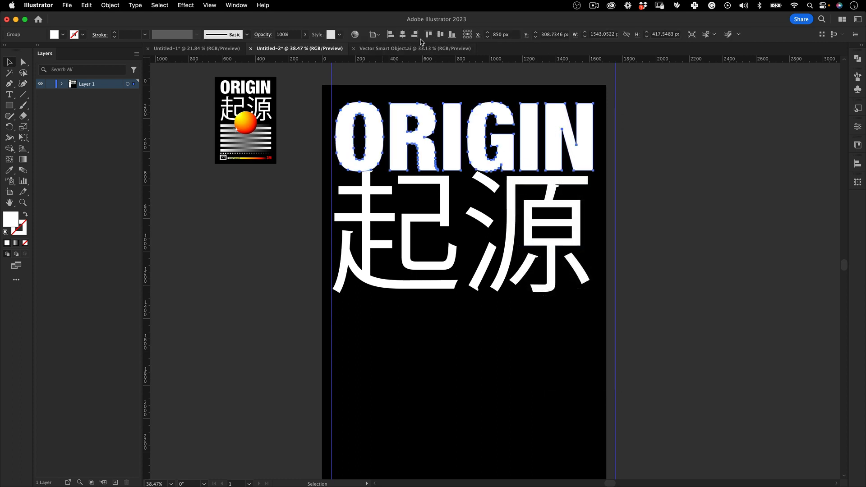
pyautogui.click(264, 234)
# Unlock the guides and move them onto the left and right edges of the ORIGIN title
pyautogui.click(210, 4)
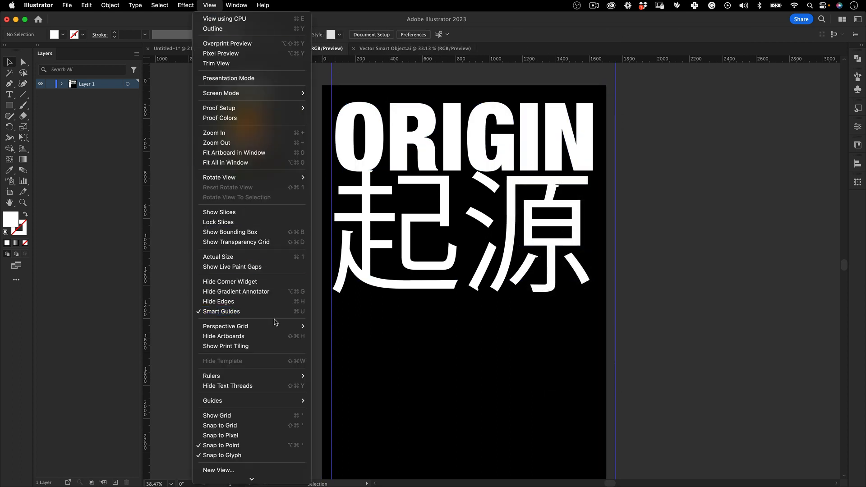
pyautogui.moveTo(287, 377)
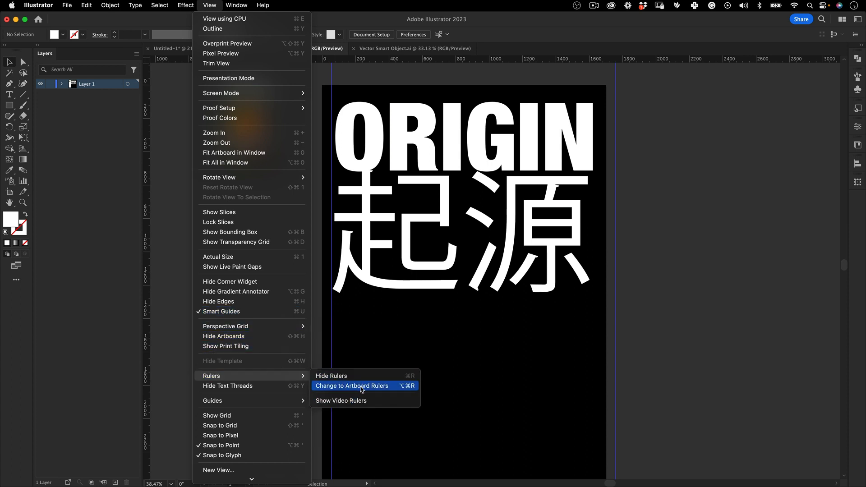
pyautogui.click(178, 347)
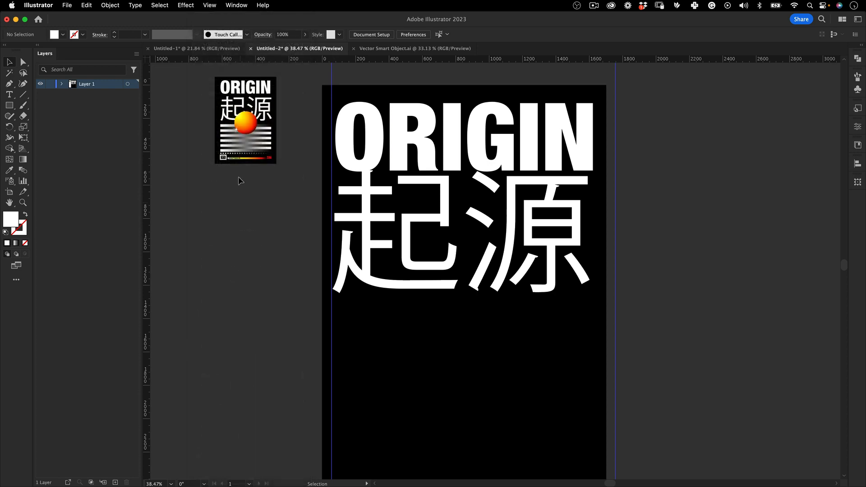
pyautogui.click(209, 5)
pyautogui.moveTo(294, 401)
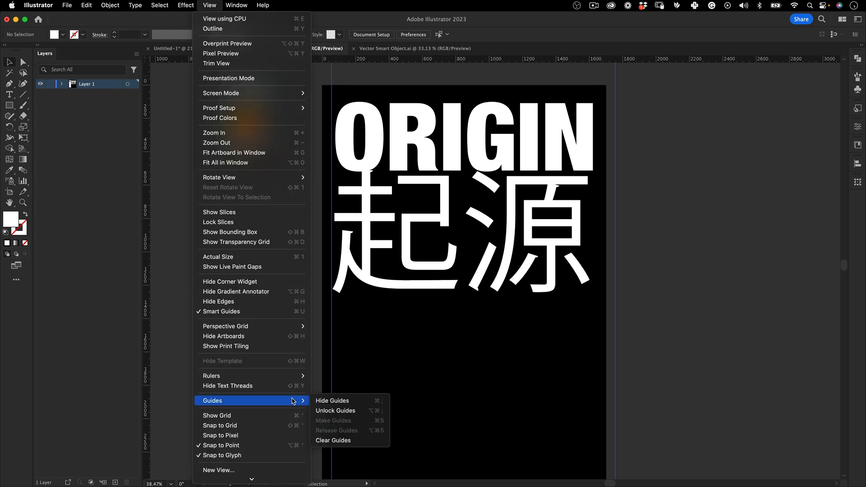
pyautogui.click(336, 410)
pyautogui.moveTo(332, 74); pyautogui.dragTo(336, 80)
pyautogui.moveTo(616, 91); pyautogui.dragTo(592, 103)
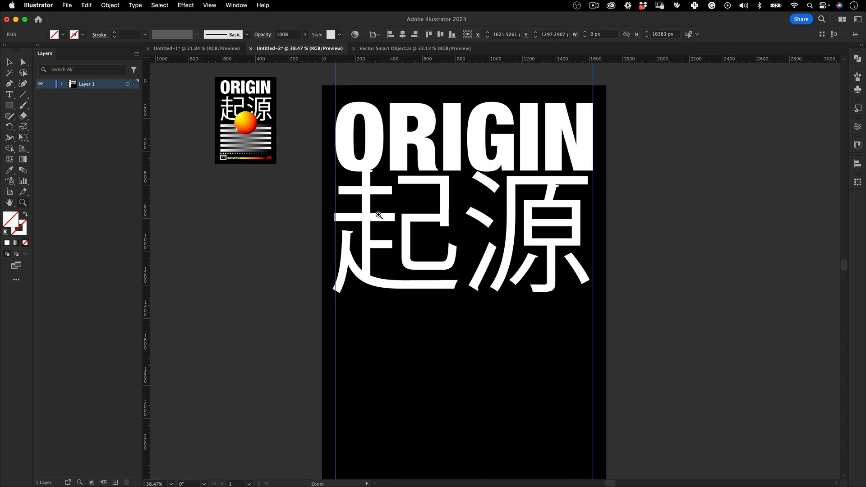
# Move the 起源 text down slightly to leave a gap below the ORIGIN title
pyautogui.keyDown('super'); pyautogui.click(371, 195); pyautogui.keyUp('super')
pyautogui.moveTo(517, 265); pyautogui.dragTo(338, 156)
pyautogui.moveTo(421, 175); pyautogui.dragTo(419, 187)
pyautogui.moveTo(585, 209); pyautogui.dragTo(590, 205)
pyautogui.press('super+z')
# Convert the 起源 text to outlines and scale it to fit between the two vertical guides
pyautogui.rightClick(497, 174)
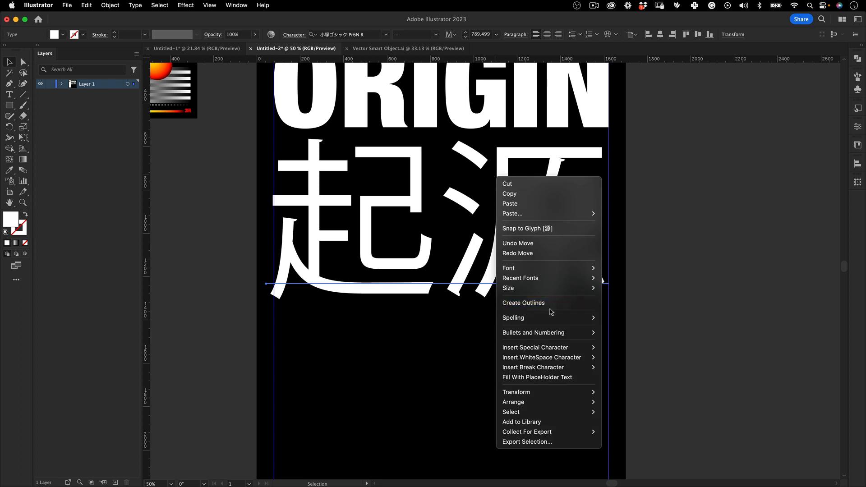
pyautogui.click(543, 303)
pyautogui.press('e')
pyautogui.moveTo(591, 147); pyautogui.dragTo(596, 144)
pyautogui.moveTo(279, 294); pyautogui.dragTo(276, 301)
pyautogui.press('v')
pyautogui.click(322, 309)
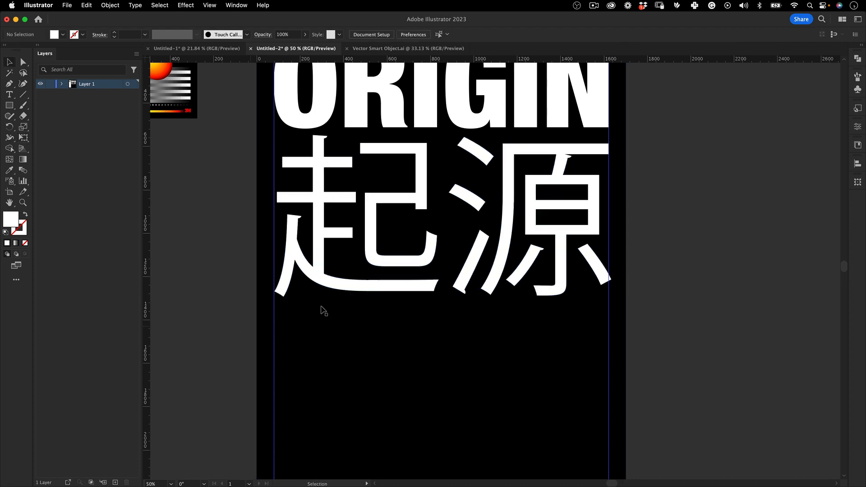
# Scale the 起源 outlines down to about 1540 × 739 px so the lower-right stroke of 源 ends at the right guide
pyautogui.press('z')
pyautogui.moveTo(486, 247); pyautogui.dragTo(452, 273)
pyautogui.moveTo(564, 273); pyautogui.dragTo(607, 255)
pyautogui.press('v')
pyautogui.click(578, 259)
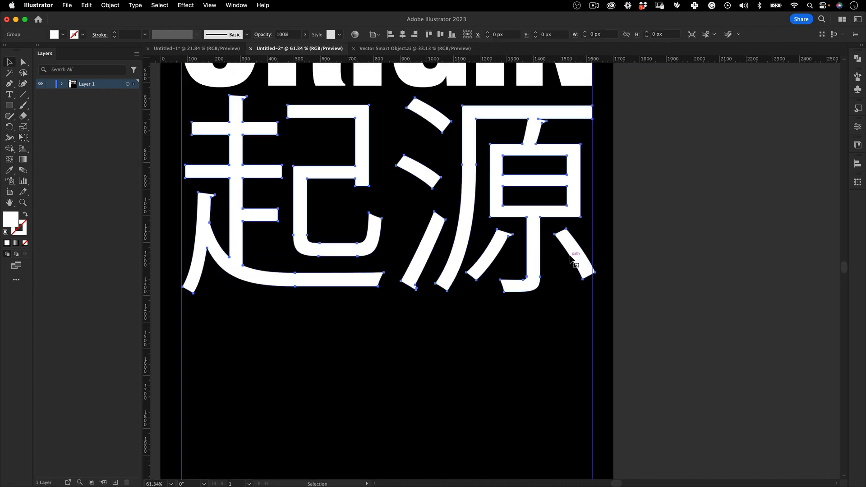
pyautogui.press('e')
pyautogui.moveTo(598, 294); pyautogui.dragTo(593, 291)
pyautogui.press('v')
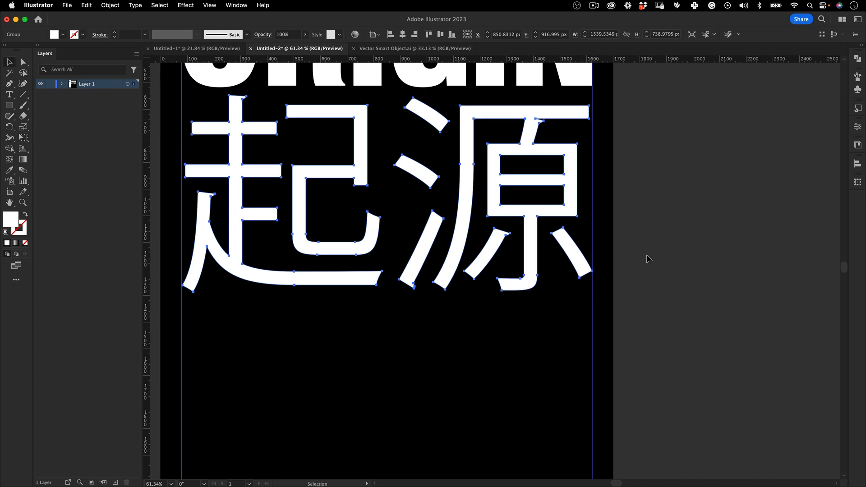
pyautogui.click(652, 323)
# Extend the right end of 源's top horizontal stroke to the right guide by moving its two end anchor points
pyautogui.moveTo(562, 217)
pyautogui.mouseDown()
pyautogui.moveTo(500, 216)
pyautogui.moveTo(564, 216)
pyautogui.mouseUp()
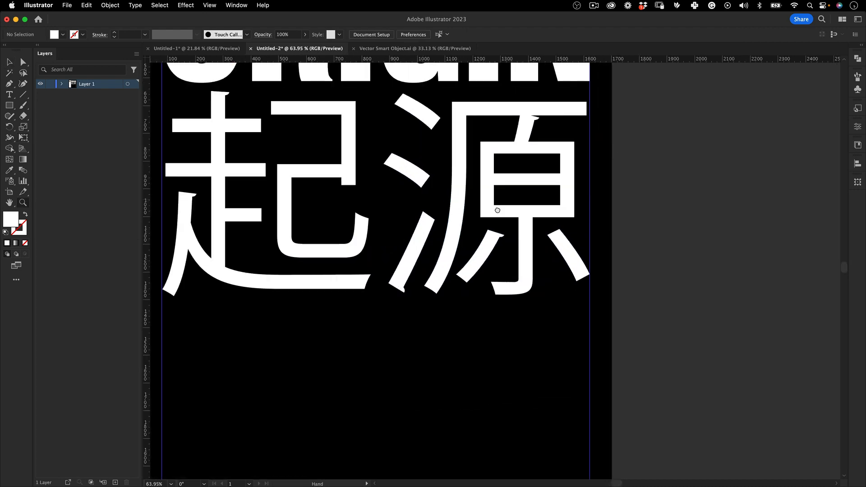
pyautogui.moveTo(497, 211); pyautogui.dragTo(433, 242)
pyautogui.moveTo(508, 151); pyautogui.dragTo(593, 114)
pyautogui.press('a')
pyautogui.click(539, 142)
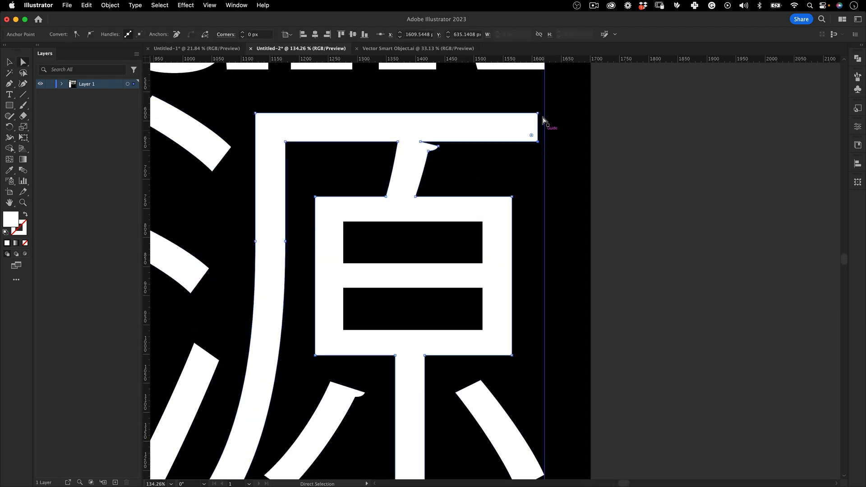
pyautogui.keyDown('shift'); pyautogui.click(538, 113); pyautogui.keyUp('shift')
pyautogui.moveTo(537, 142); pyautogui.dragTo(545, 142)
# Extend the left end of 起's second horizontal stroke to the left guide by moving its two end anchor points
pyautogui.moveTo(523, 159); pyautogui.dragTo(384, 208)
pyautogui.moveTo(420, 221); pyautogui.dragTo(605, 219)
pyautogui.moveTo(360, 177); pyautogui.dragTo(523, 132)
pyautogui.press('a')
pyautogui.moveTo(476, 155); pyautogui.dragTo(459, 172)
pyautogui.click(470, 170)
pyautogui.keyDown('shift'); pyautogui.click(471, 131); pyautogui.keyUp('shift')
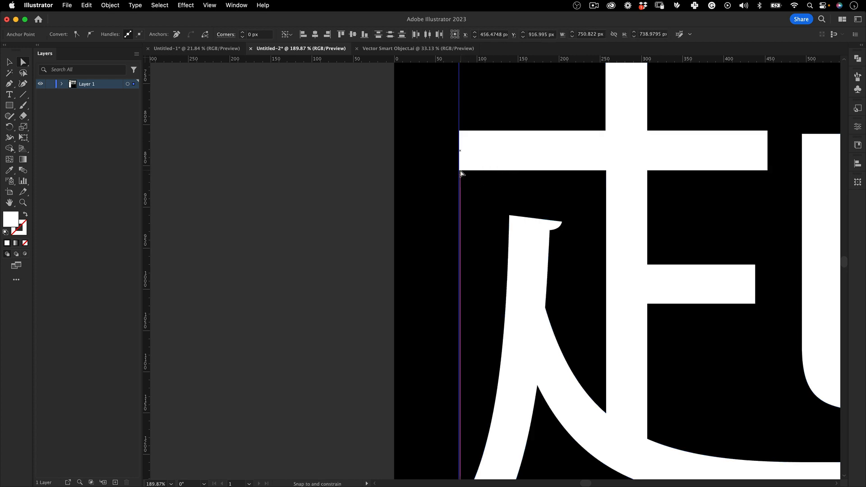
# Extend the left end of 起's uppermost horizontal stroke about 38 px to meet the left guide
pyautogui.scroll(5, 510, 149)
pyautogui.click(474, 200)
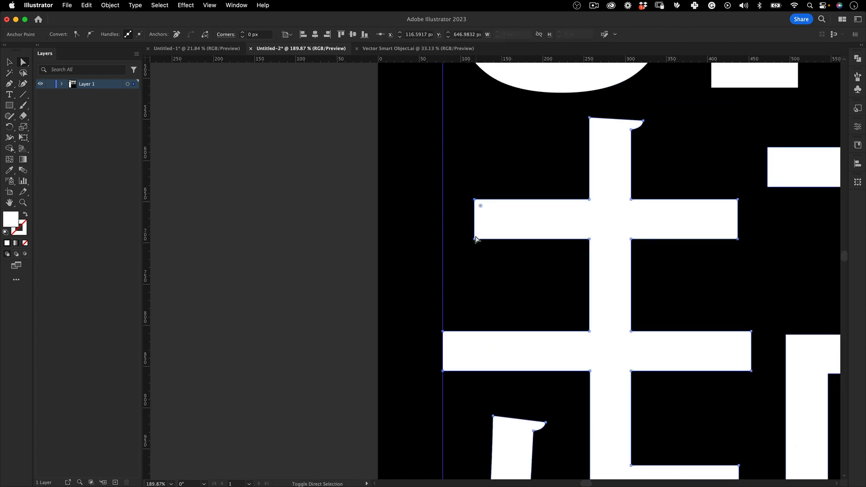
pyautogui.keyDown('shift'); pyautogui.click(474, 239); pyautogui.keyUp('shift')
pyautogui.moveTo(474, 239); pyautogui.dragTo(443, 241)
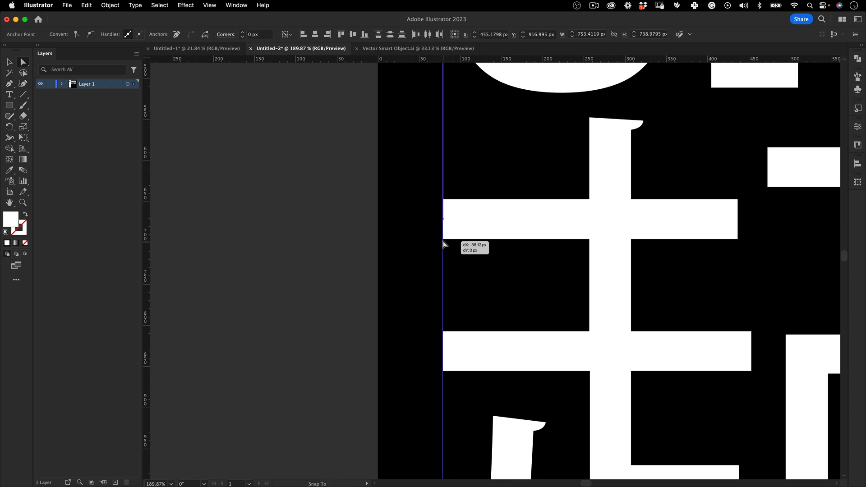
# Move the whole 起源 title slightly further down from the ORIGIN title
pyautogui.moveTo(535, 202); pyautogui.dragTo(392, 266)
pyautogui.moveTo(514, 246); pyautogui.dragTo(383, 197)
pyautogui.moveTo(545, 200); pyautogui.dragTo(412, 215)
pyautogui.press('v')
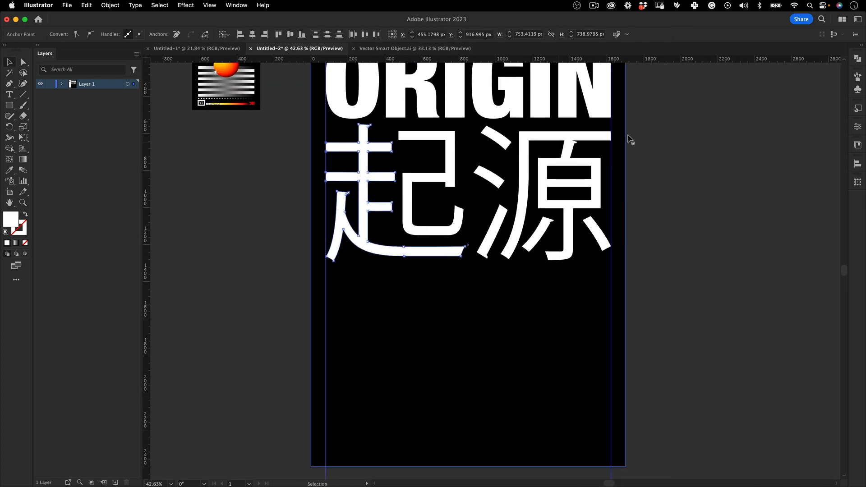
pyautogui.click(640, 157)
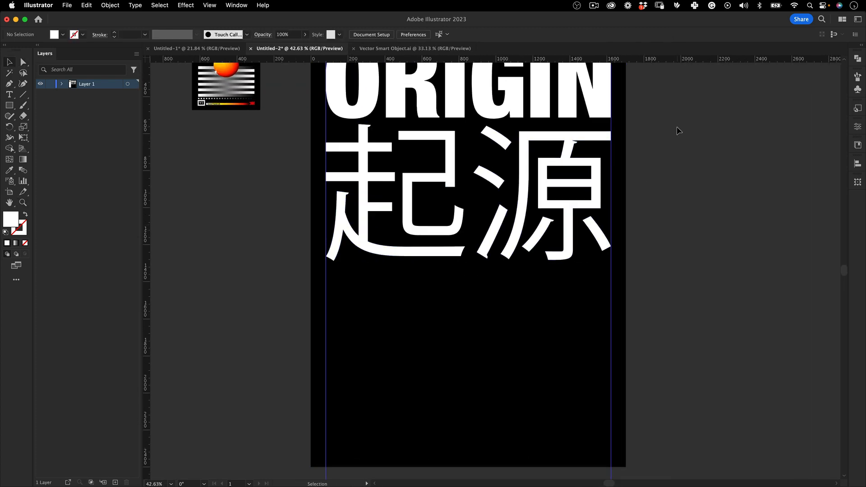
pyautogui.moveTo(522, 161); pyautogui.dragTo(522, 165)
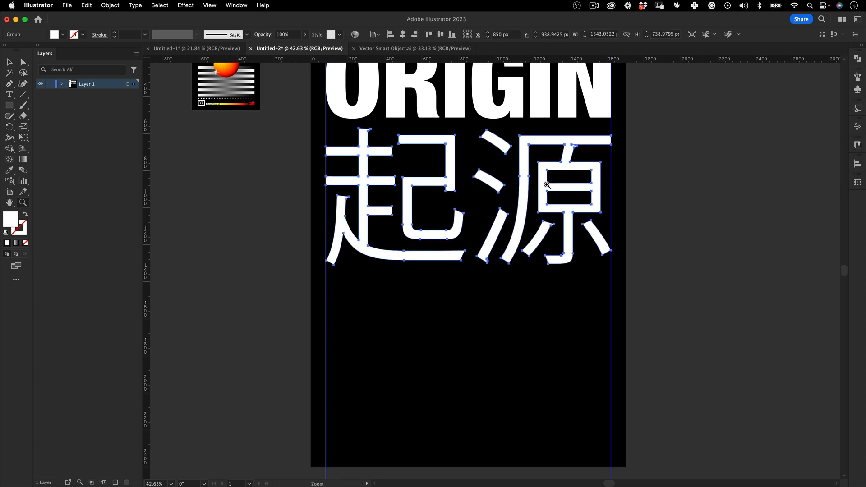
pyautogui.moveTo(551, 195); pyautogui.dragTo(500, 208)
# Hide the guides to check both titles on the poster, and show the guides again
pyautogui.click(638, 150)
pyautogui.moveTo(641, 152); pyautogui.dragTo(632, 155)
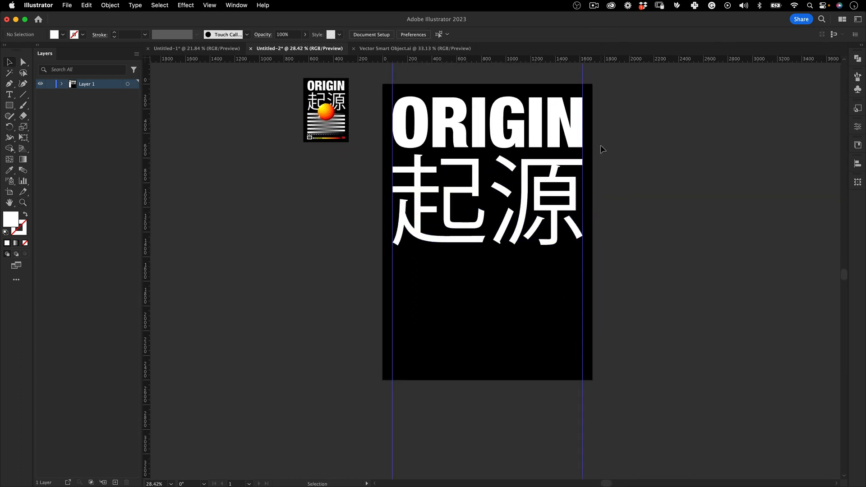
pyautogui.press('super+;')
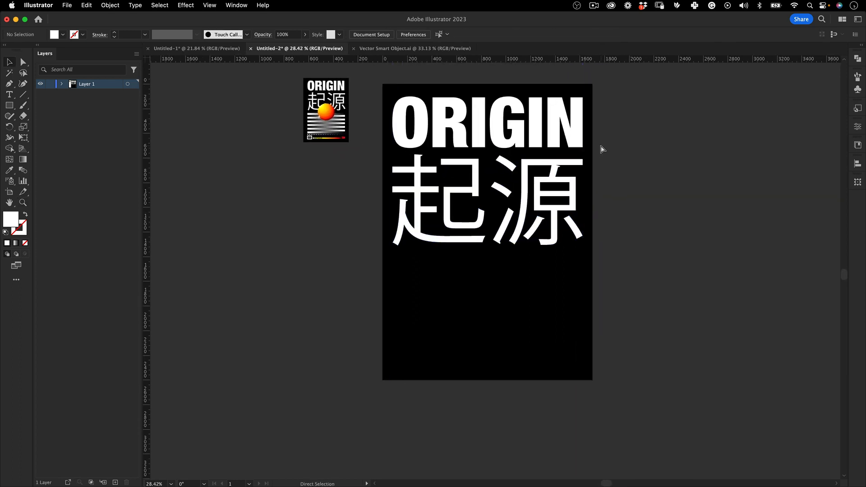
pyautogui.press('super+;')
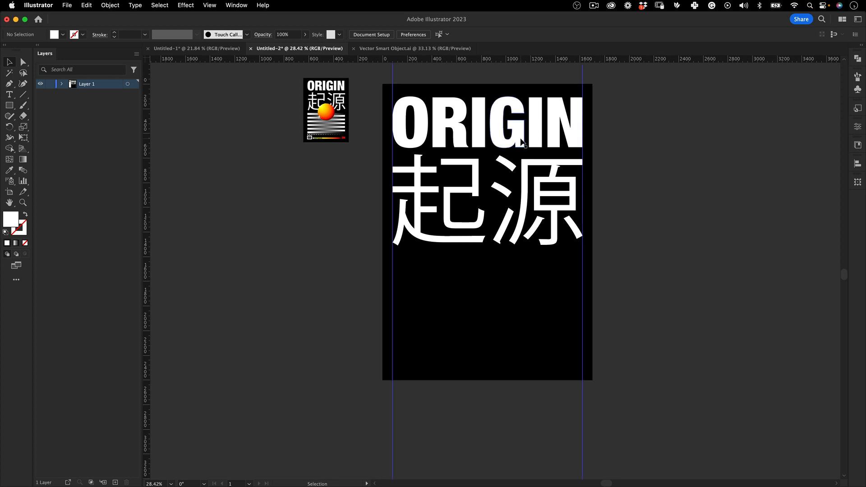
# Draw a white bar about 1542 px wide between the guides near the poster's lower edge and set its height to 75 px
pyautogui.scroll(-5, 451, 240)
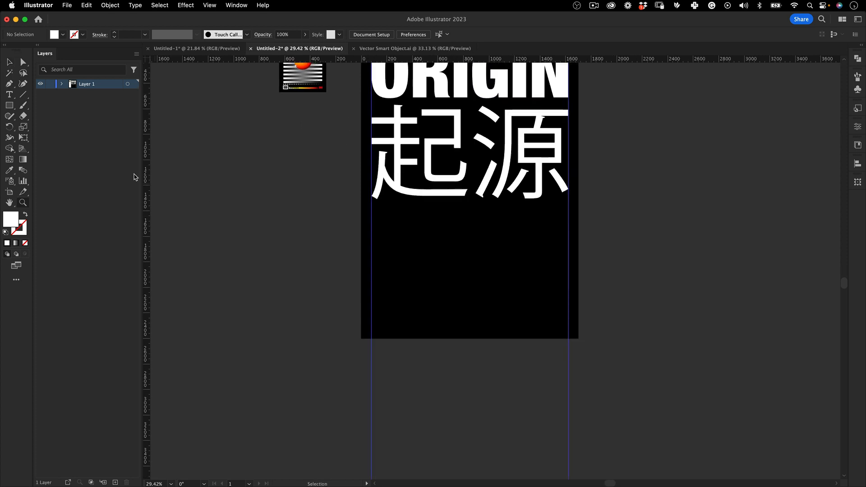
pyautogui.moveTo(10, 108); pyautogui.dragTo(46, 103)
pyautogui.moveTo(371, 322); pyautogui.dragTo(568, 312)
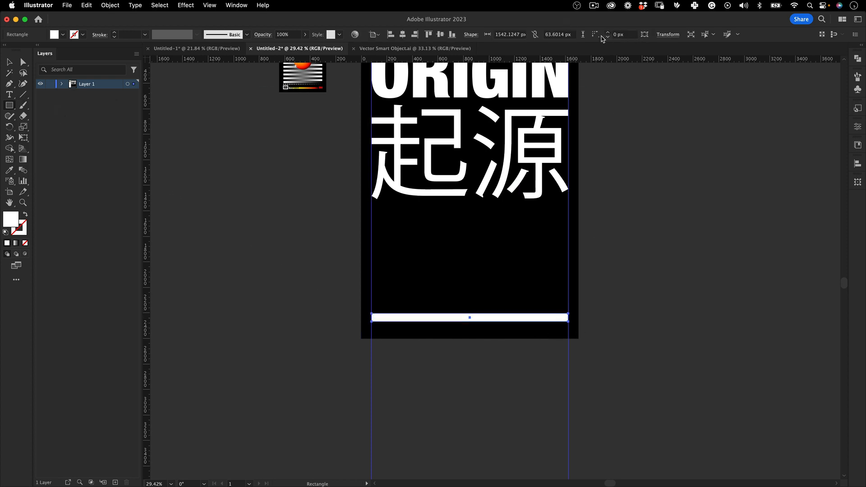
pyautogui.write('75')
pyautogui.press('Tab')
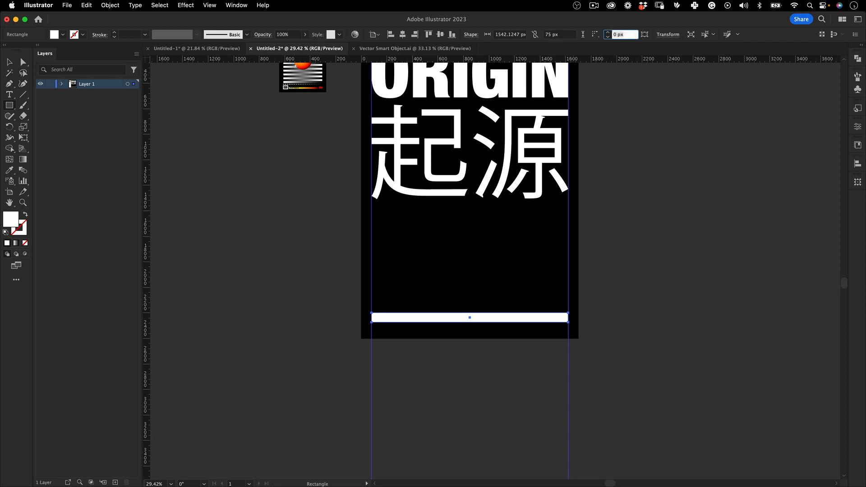
# Duplicate the white bar straight up to just below the 起源 title and select both bars
pyautogui.click(9, 62)
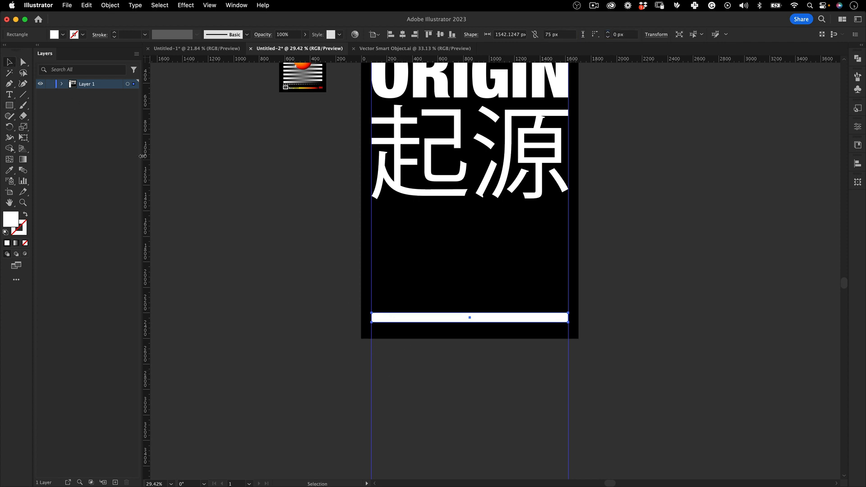
pyautogui.moveTo(479, 319); pyautogui.dragTo(494, 218)
pyautogui.keyDown('shift'); pyautogui.click(413, 319); pyautogui.keyUp('shift')
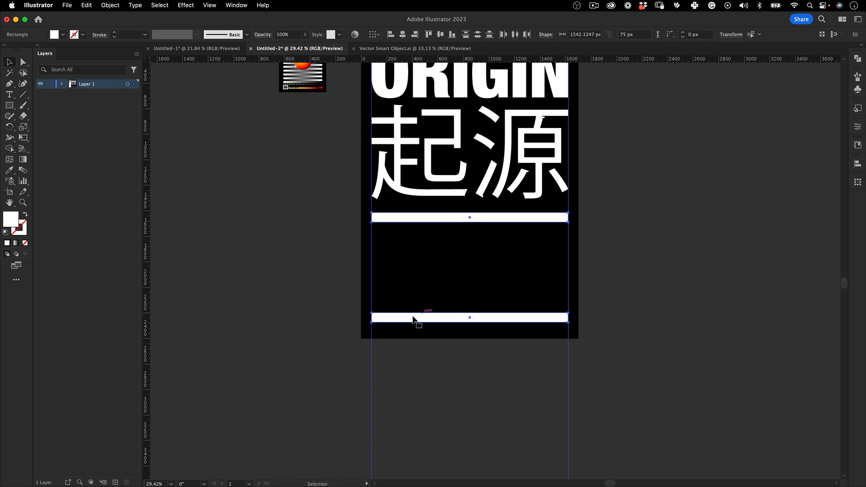
# Blend the two white bars and set the blend spacing to 9 specified steps
pyautogui.click(110, 5)
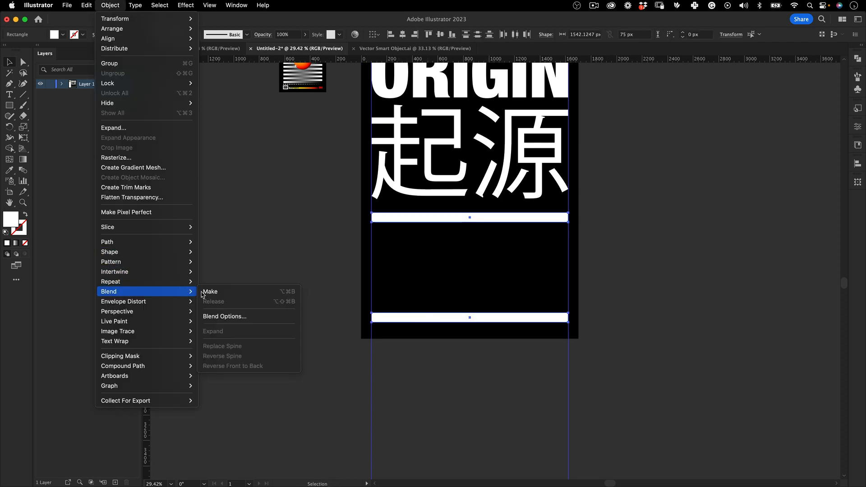
pyautogui.click(210, 292)
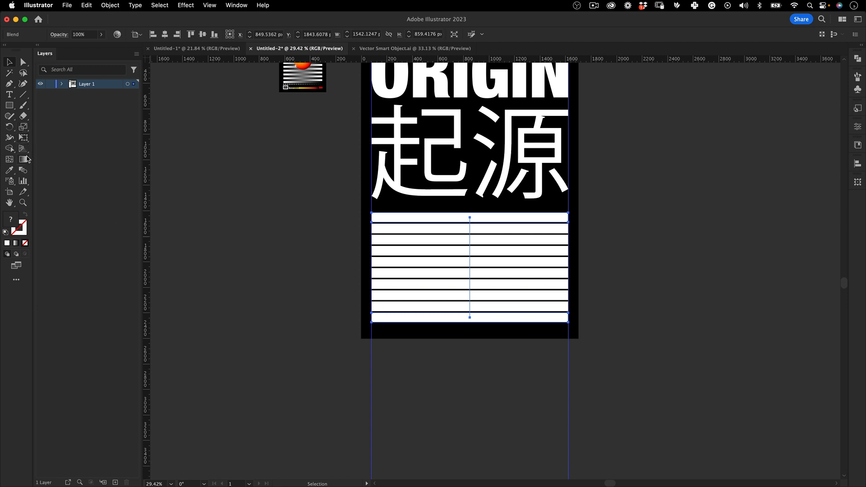
pyautogui.doubleClick(24, 171)
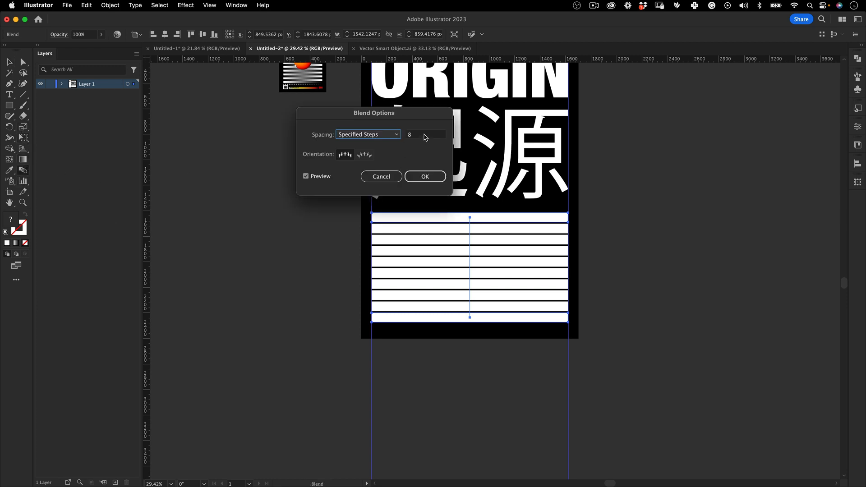
pyautogui.click(425, 137)
pyautogui.press('BackSpace')
pyautogui.write('9')
pyautogui.press('Tab')
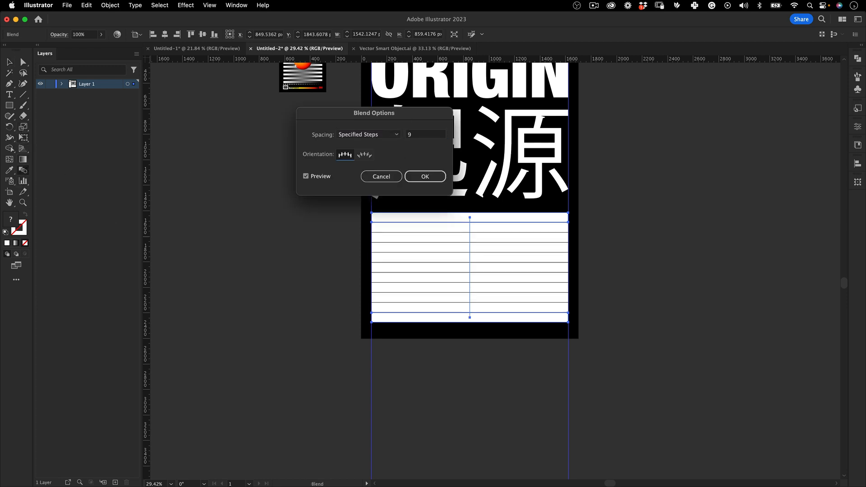
pyautogui.click(433, 137)
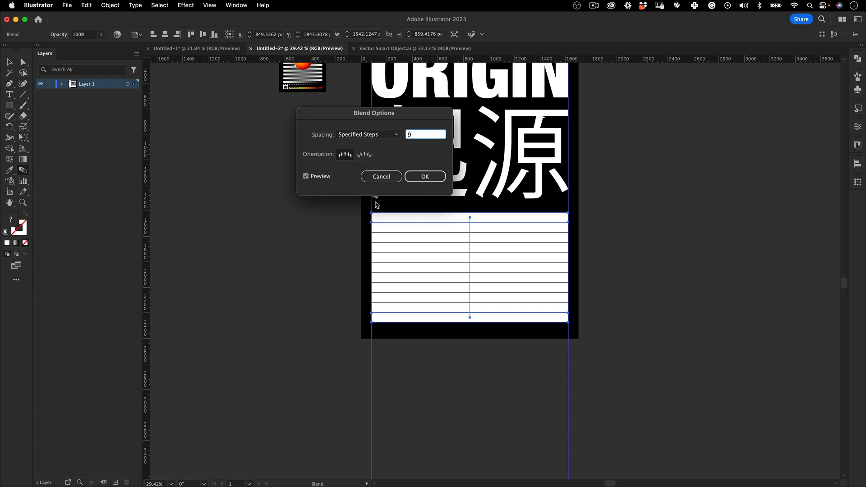
pyautogui.click(433, 178)
# Move the blend's top bar down about 30 px to close the spaces between the blended bars
pyautogui.press('z')
pyautogui.moveTo(457, 210); pyautogui.dragTo(540, 192)
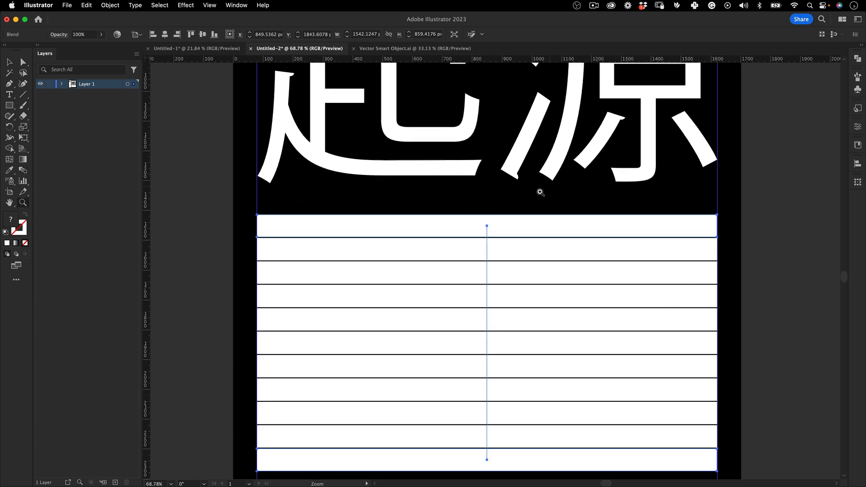
pyautogui.press('v')
pyautogui.doubleClick(494, 220)
pyautogui.moveTo(496, 221); pyautogui.dragTo(374, 276)
pyautogui.press('z')
pyautogui.press('v')
pyautogui.doubleClick(385, 283)
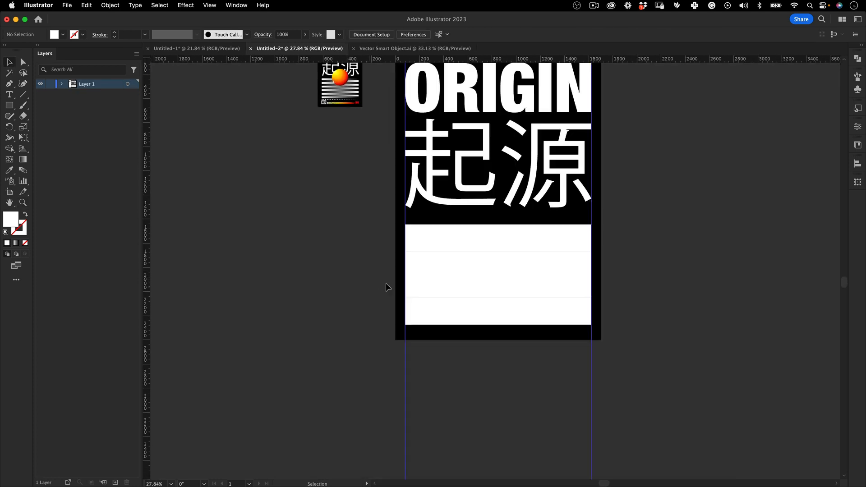
# Expand the blend into separate shapes with Object and Fill enabled
pyautogui.click(509, 258)
pyautogui.press('z')
pyautogui.click(109, 6)
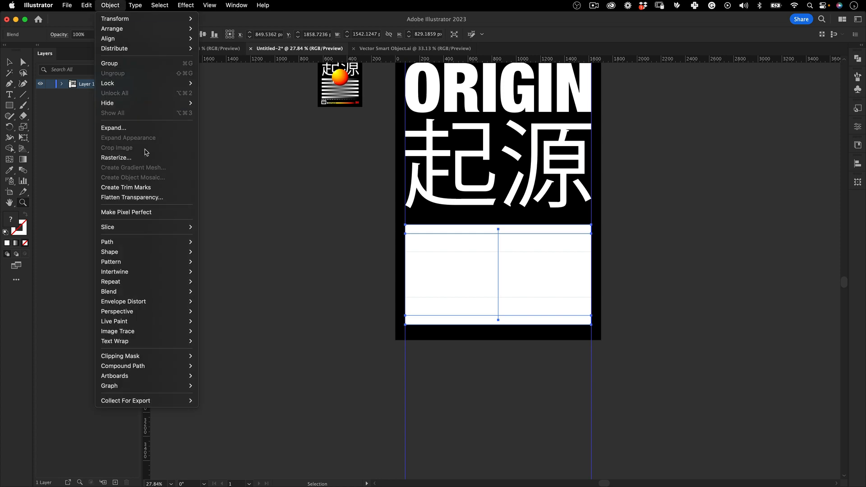
pyautogui.click(152, 130)
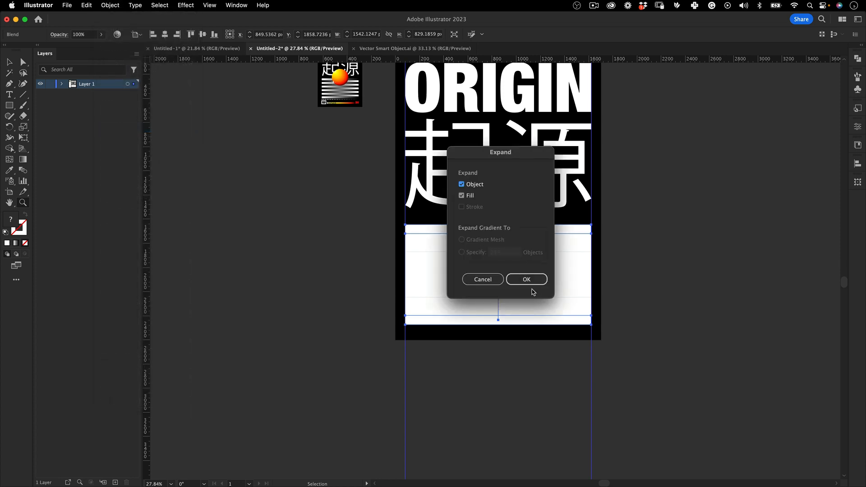
pyautogui.click(534, 281)
# Ungroup the expanded stack of white bars
pyautogui.press('z')
pyautogui.moveTo(492, 314); pyautogui.dragTo(611, 245)
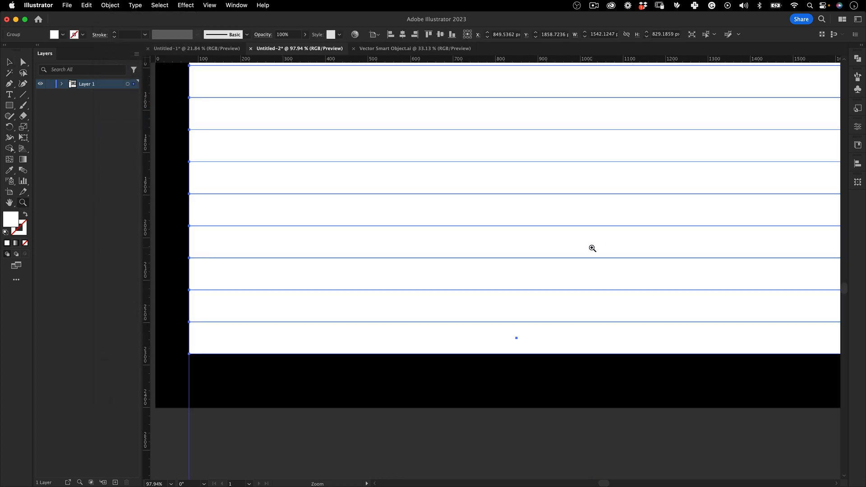
pyautogui.press('super+0')
pyautogui.press('v')
pyautogui.rightClick(470, 206)
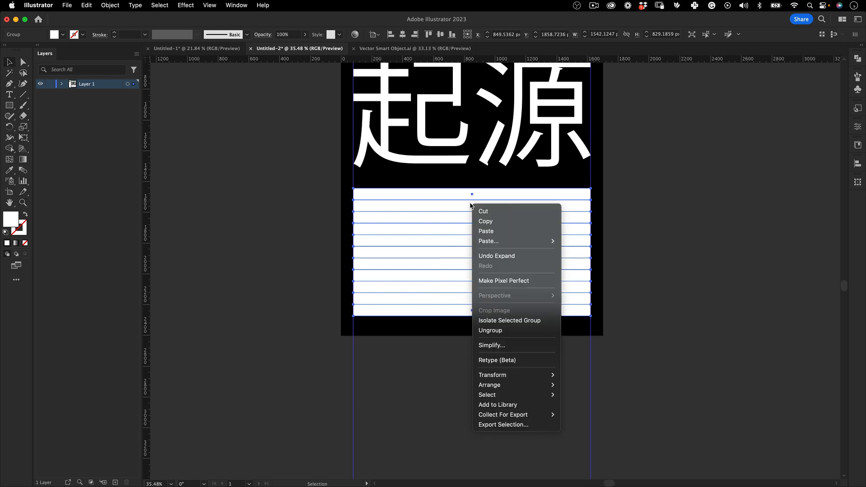
pyautogui.click(515, 330)
# Apply a white-to-black linear gradient to every other bar, starting with the top one
pyautogui.click(514, 194)
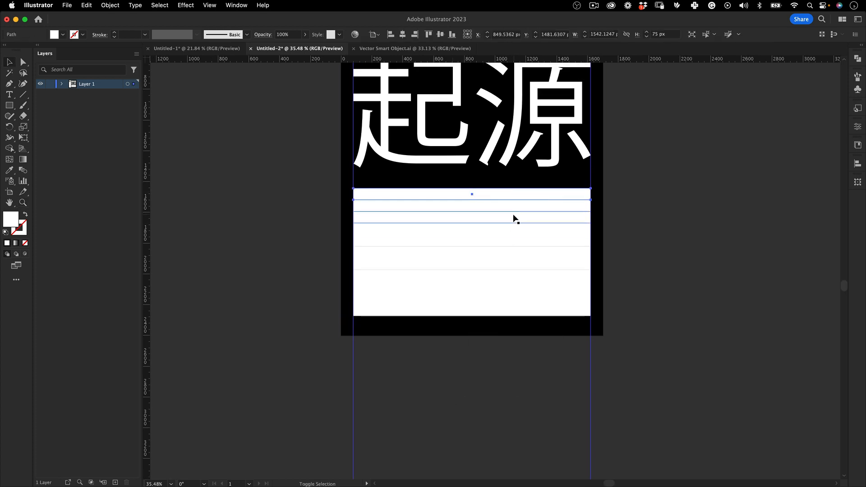
pyautogui.keyDown('shift'); pyautogui.click(529, 241); pyautogui.keyUp('shift')
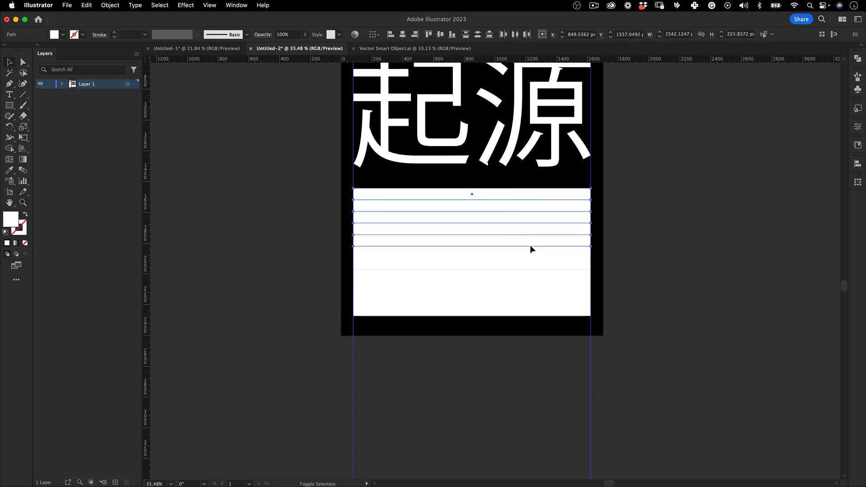
pyautogui.keyDown('shift'); pyautogui.click(545, 266); pyautogui.keyUp('shift')
pyautogui.keyDown('shift'); pyautogui.click(561, 309); pyautogui.keyUp('shift')
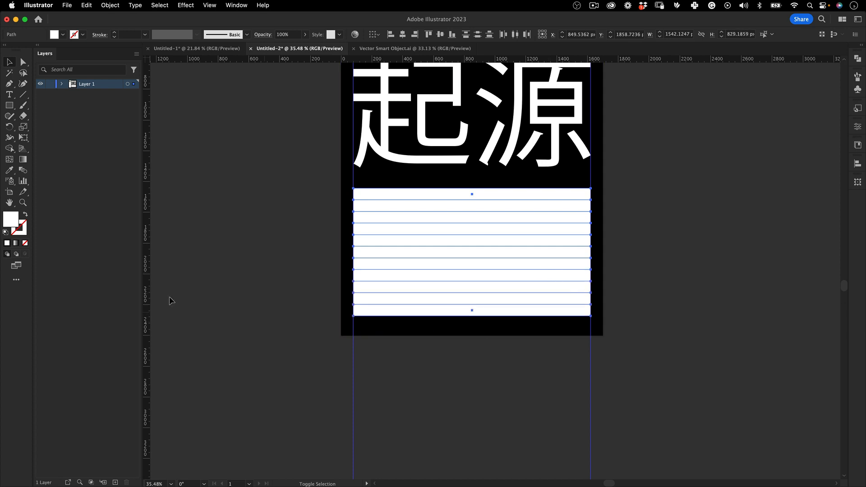
pyautogui.click(16, 244)
pyautogui.click(297, 221)
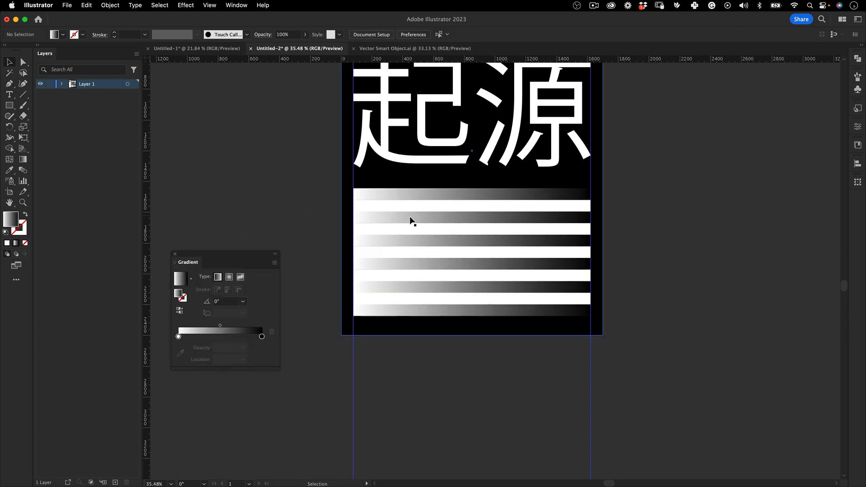
# Apply the same linear gradient to the remaining white bars and set its angle to -180°
pyautogui.click(446, 206)
pyautogui.keyDown('shift'); pyautogui.click(449, 229); pyautogui.keyUp('shift')
pyautogui.keyDown('shift'); pyautogui.click(454, 251); pyautogui.keyUp('shift')
pyautogui.keyDown('shift'); pyautogui.click(452, 275); pyautogui.keyUp('shift')
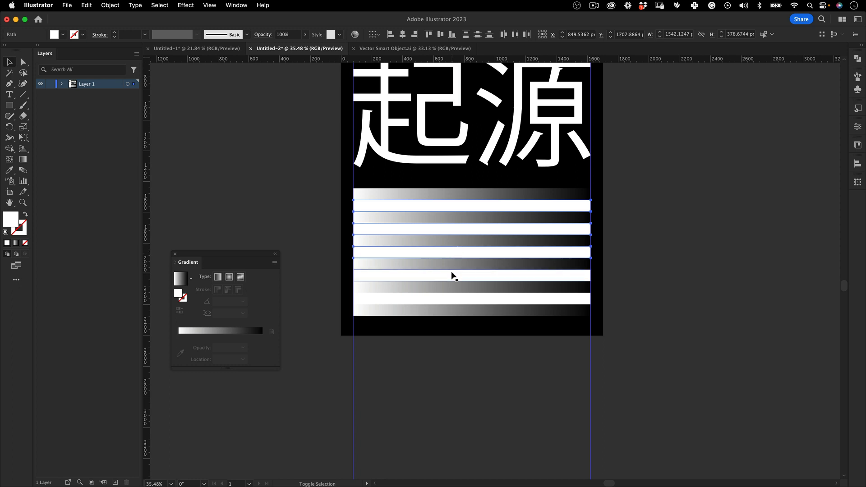
pyautogui.click(16, 244)
pyautogui.click(243, 302)
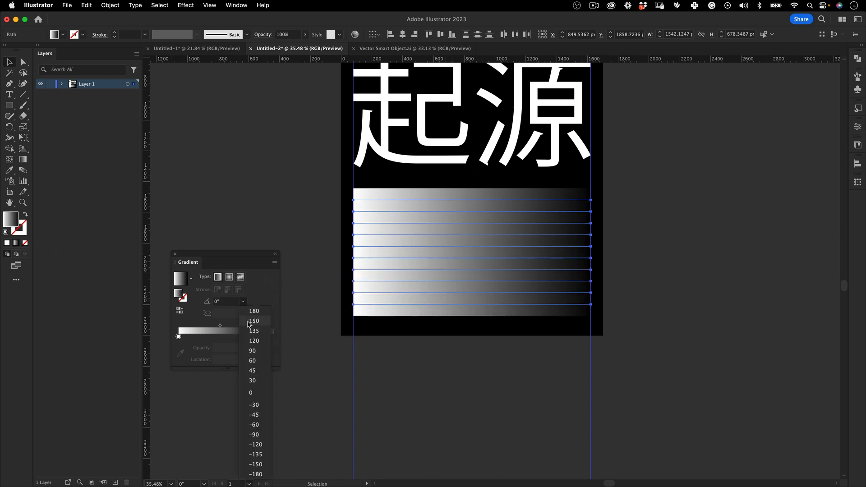
pyautogui.click(257, 474)
pyautogui.click(260, 195)
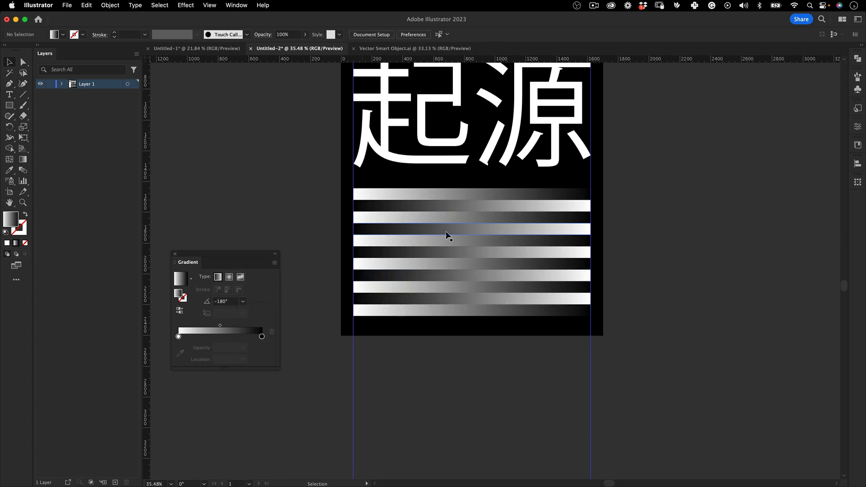
# Move the second gradient bar up against the top bar to close the gap between them
pyautogui.press('z')
pyautogui.moveTo(497, 238); pyautogui.dragTo(613, 166)
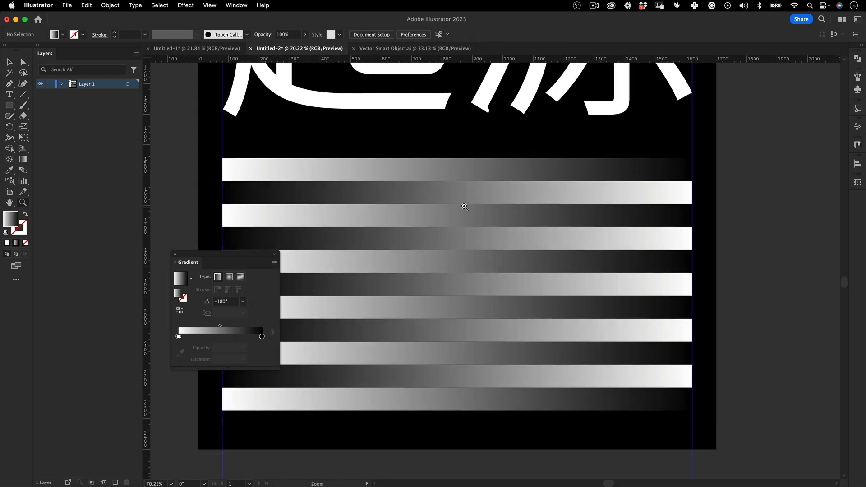
pyautogui.moveTo(465, 207); pyautogui.dragTo(314, 308)
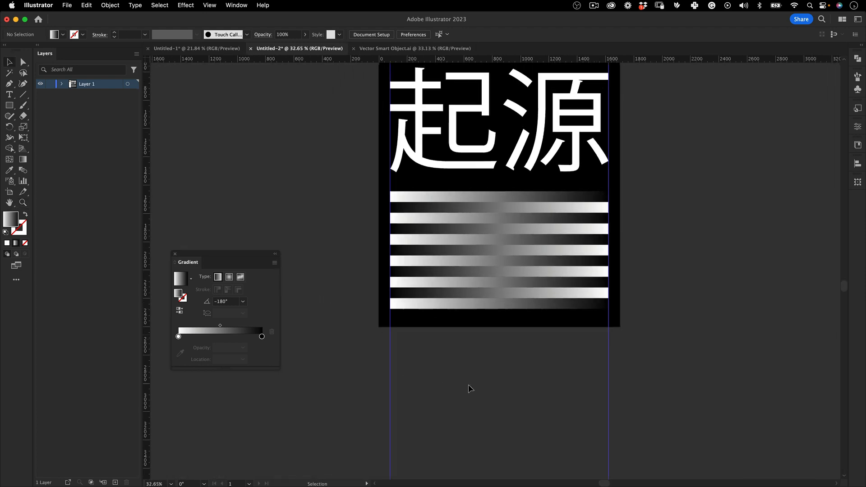
pyautogui.moveTo(491, 254); pyautogui.dragTo(437, 294)
pyautogui.moveTo(428, 235); pyautogui.dragTo(588, 203)
pyautogui.press('v')
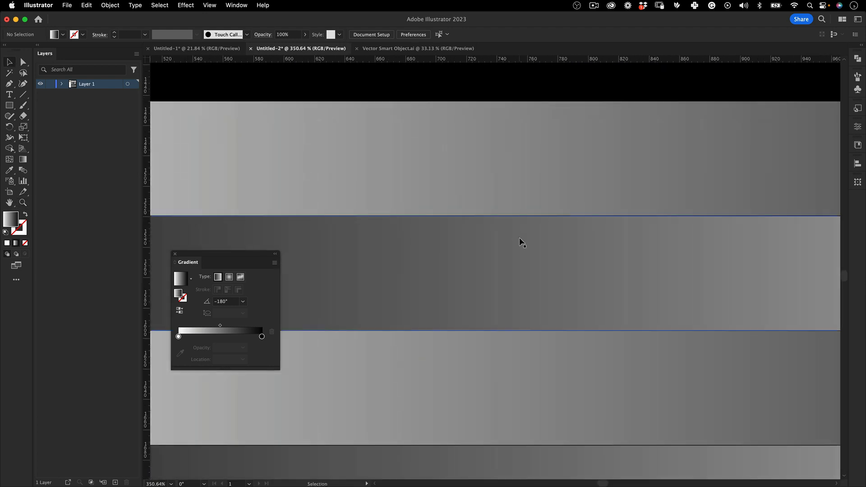
pyautogui.click(521, 243)
pyautogui.press('z')
pyautogui.moveTo(551, 226); pyautogui.dragTo(593, 216)
pyautogui.press('v')
pyautogui.press('z')
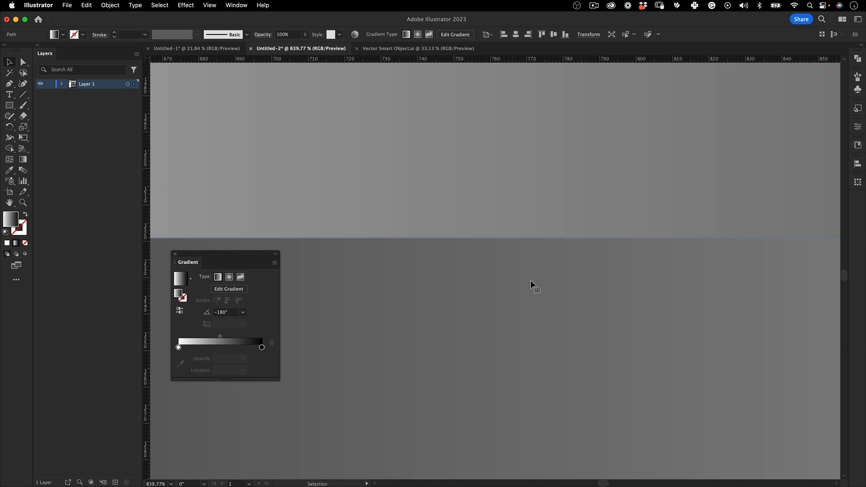
# Move the third, fourth and fifth gradient bars up in turn, each against the bar above it
pyautogui.moveTo(531, 284); pyautogui.dragTo(509, 209)
pyautogui.press('v')
pyautogui.moveTo(483, 236); pyautogui.dragTo(477, 332)
pyautogui.press('z')
pyautogui.moveTo(478, 331); pyautogui.dragTo(515, 141)
pyautogui.press('v')
pyautogui.press('space')
pyautogui.moveTo(514, 217); pyautogui.dragTo(514, 216)
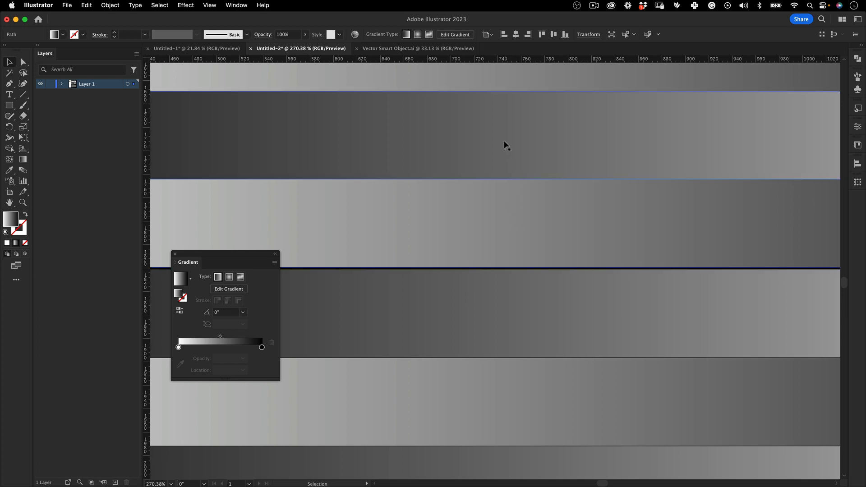
# Move the sixth gradient bar up against the fifth bar to close the gap
pyautogui.press('space')
pyautogui.moveTo(488, 109); pyautogui.dragTo(462, 243)
pyautogui.press('super+space')
pyautogui.keyDown('shift'); pyautogui.click(496, 410); pyautogui.keyUp('shift')
pyautogui.press('super+space')
pyautogui.press('super+space')
pyautogui.moveTo(478, 294)
pyautogui.mouseDown()
pyautogui.moveTo(492, 295)
pyautogui.moveTo(487, 303)
pyautogui.mouseUp()
pyautogui.press('super+space')
pyautogui.moveTo(521, 247); pyautogui.dragTo(267, 337)
pyautogui.press('space')
pyautogui.moveTo(566, 221); pyautogui.dragTo(414, 273)
pyautogui.press('super+space')
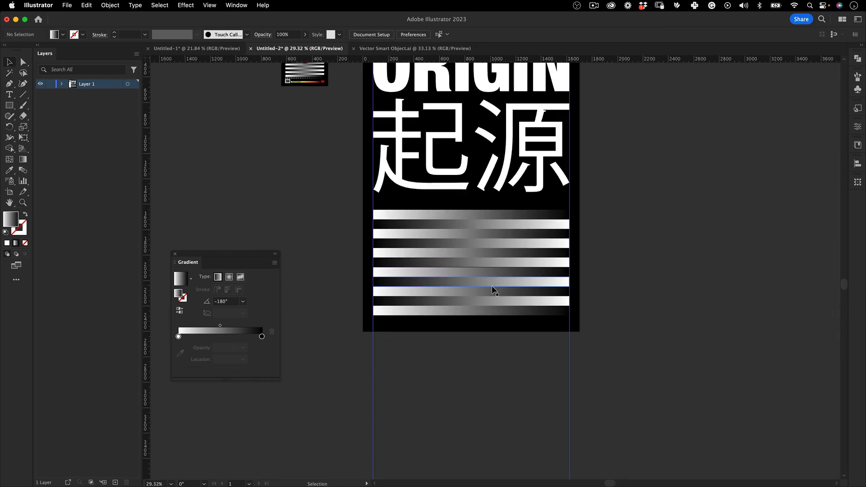
# Select the lowest five gradient bars and move them up together against the sixth bar
pyautogui.moveTo(464, 344); pyautogui.dragTo(470, 348)
pyautogui.click(469, 345)
pyautogui.keyDown('shift'); pyautogui.click(468, 324); pyautogui.keyUp('shift')
pyautogui.keyDown('shift'); pyautogui.click(469, 295); pyautogui.keyUp('shift')
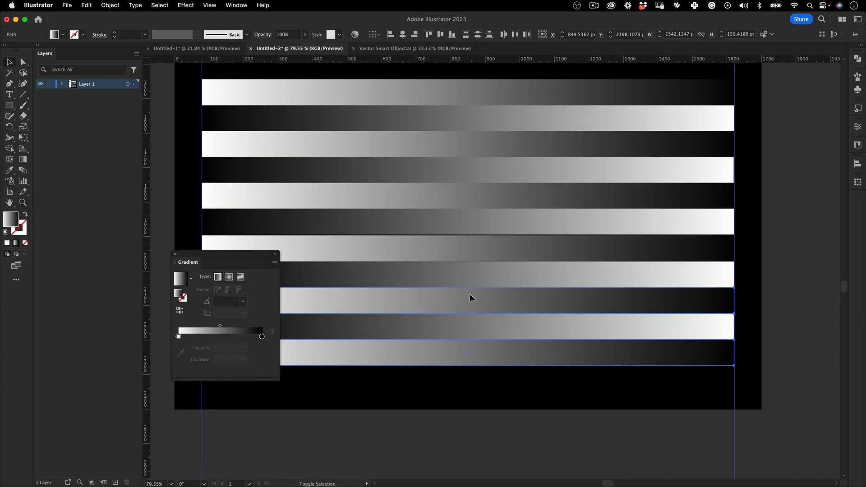
pyautogui.keyDown('shift'); pyautogui.click(465, 265); pyautogui.keyUp('shift')
pyautogui.keyDown('shift'); pyautogui.click(461, 246); pyautogui.keyUp('shift')
pyautogui.press('super+space')
pyautogui.moveTo(453, 236); pyautogui.dragTo(519, 259)
pyautogui.press('space')
pyautogui.moveTo(533, 313); pyautogui.dragTo(406, 338)
pyautogui.press('super+space')
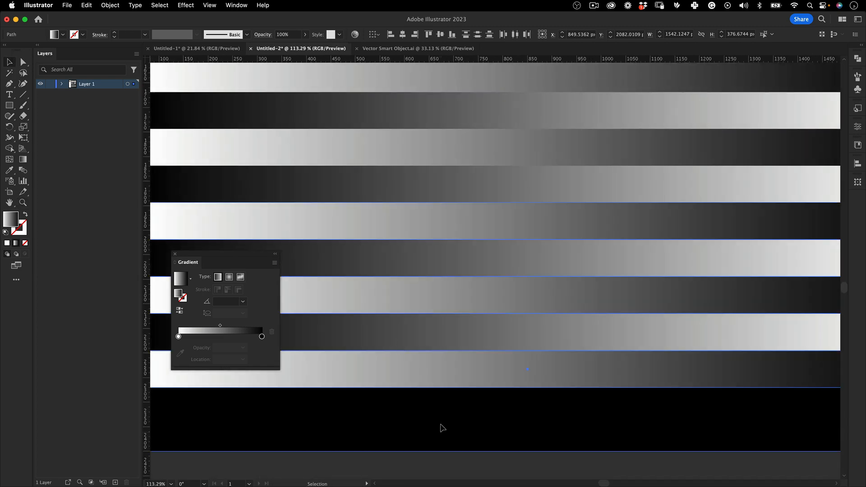
pyautogui.click(441, 427)
# Move the eighth gradient bar from the top up against the bar above it
pyautogui.press('space')
pyautogui.moveTo(483, 327); pyautogui.dragTo(469, 306)
pyautogui.press('super+space')
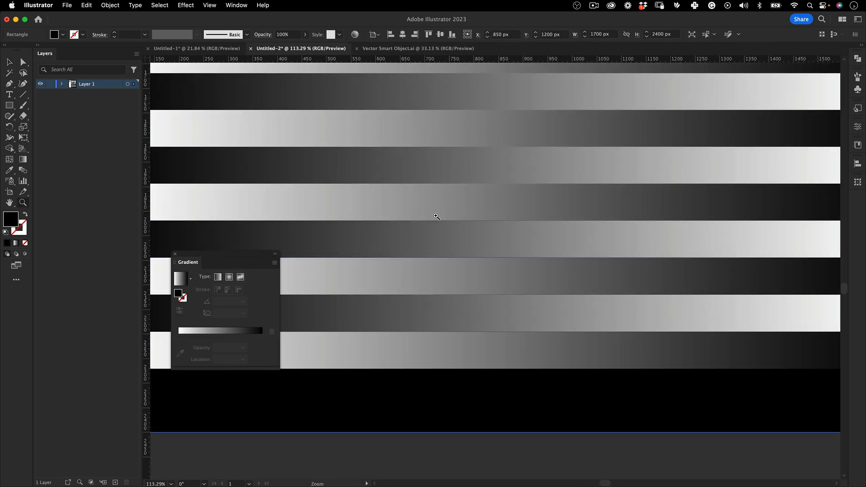
pyautogui.moveTo(434, 215); pyautogui.dragTo(549, 207)
pyautogui.press('super+space')
pyautogui.moveTo(483, 252); pyautogui.dragTo(483, 250)
pyautogui.press('super+space')
pyautogui.moveTo(483, 251); pyautogui.dragTo(435, 325)
pyautogui.press('space')
pyautogui.moveTo(478, 349); pyautogui.dragTo(590, 178)
pyautogui.press('super+space')
# Move the last three gradient bars up in turn to close the remaining gaps in the stack
pyautogui.press('super+space')
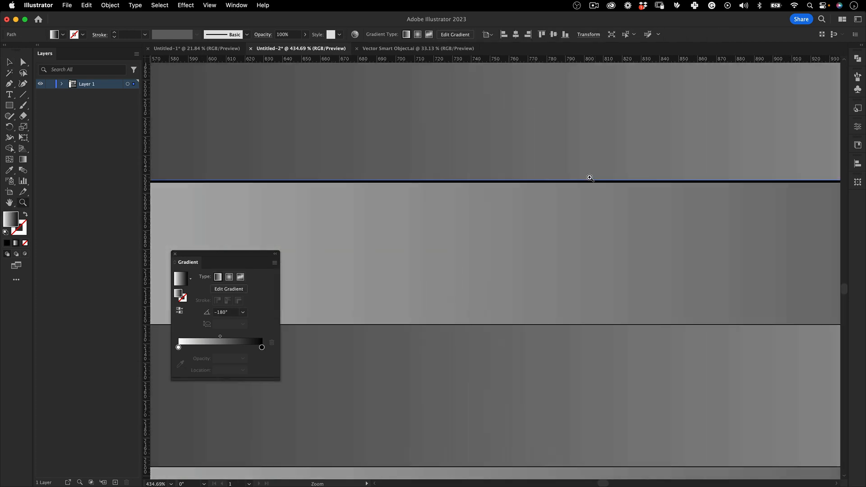
pyautogui.moveTo(486, 237); pyautogui.dragTo(443, 300)
pyautogui.press('super+space')
pyautogui.press('space')
pyautogui.moveTo(443, 300); pyautogui.dragTo(475, 265)
pyautogui.moveTo(477, 332); pyautogui.dragTo(352, 366)
pyautogui.press('super+space')
pyautogui.moveTo(473, 290); pyautogui.dragTo(372, 384)
pyautogui.press('space')
pyautogui.click(480, 362)
pyautogui.press('space')
pyautogui.moveTo(569, 207); pyautogui.dragTo(578, 269)
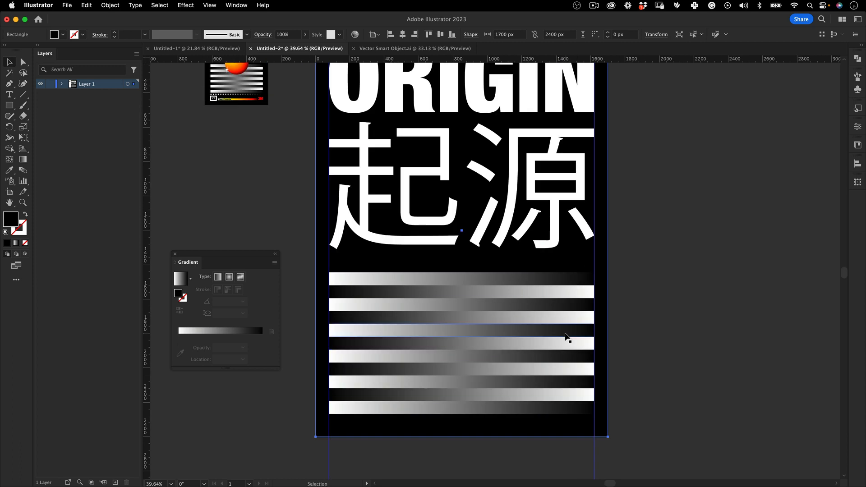
# Select both titles and all gradient bars without the black background, scale them to about 1314 px wide and move them up
pyautogui.press('super+space')
pyautogui.moveTo(499, 166); pyautogui.dragTo(478, 167)
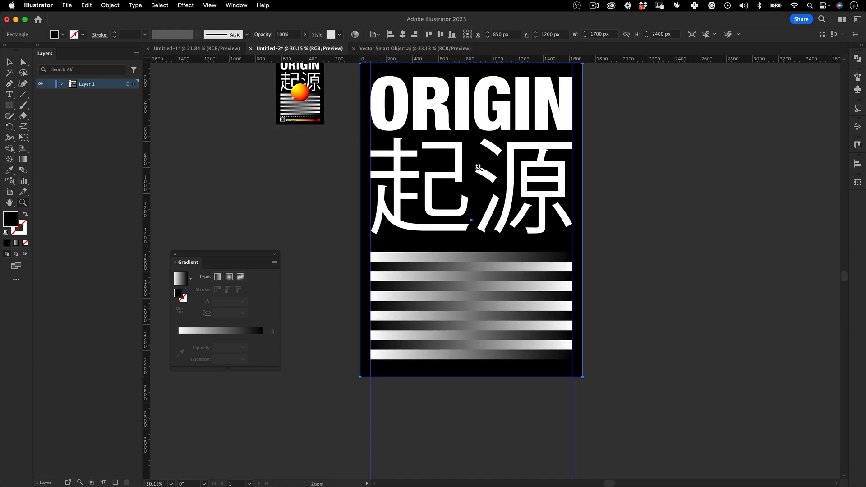
pyautogui.scroll(-2, 478, 167)
pyautogui.scroll(5, 525, 120)
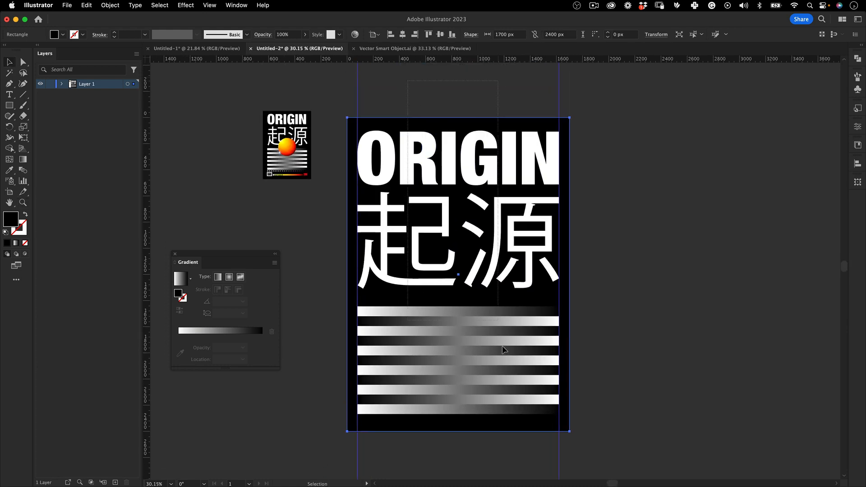
pyautogui.press('super+a')
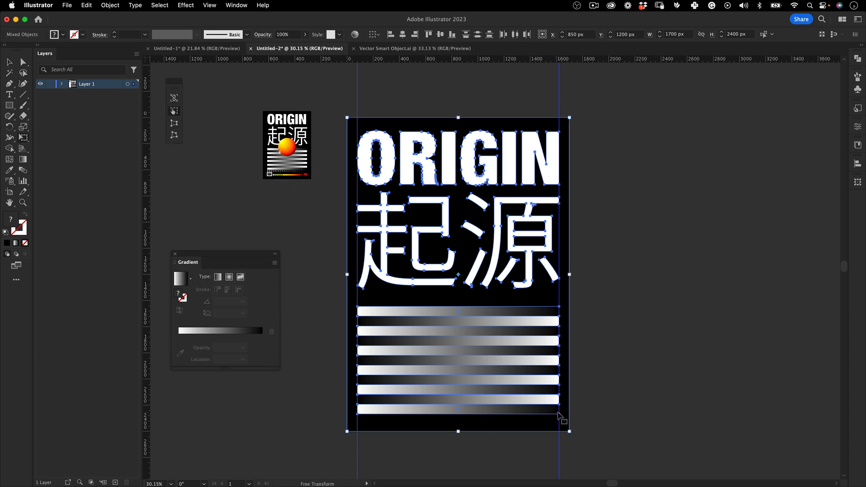
pyautogui.click(591, 101)
pyautogui.click(566, 127)
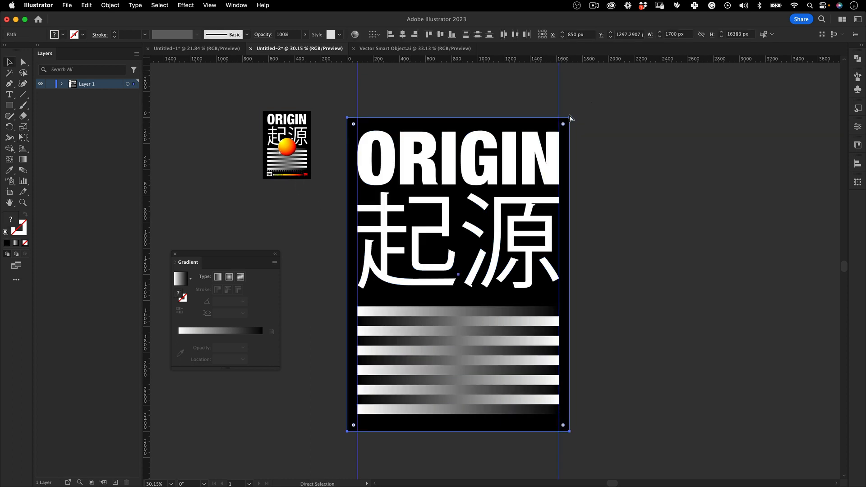
pyautogui.click(582, 119)
pyautogui.moveTo(365, 82); pyautogui.dragTo(551, 414)
pyautogui.press('e')
pyautogui.moveTo(559, 131); pyautogui.dragTo(544, 151)
pyautogui.moveTo(504, 232); pyautogui.dragTo(504, 209)
pyautogui.press('space')
pyautogui.moveTo(559, 210); pyautogui.dragTo(572, 183)
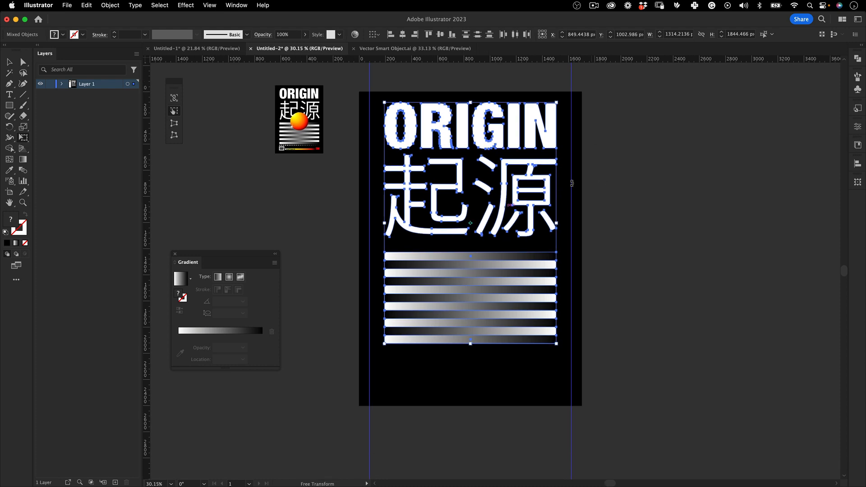
pyautogui.press('v')
pyautogui.click(483, 453)
# Move the left vertical guide to the left edge of the ORIGIN title
pyautogui.press('z')
pyautogui.moveTo(414, 207); pyautogui.dragTo(456, 172)
pyautogui.press('v')
pyautogui.press('space')
pyautogui.moveTo(364, 126); pyautogui.dragTo(364, 241)
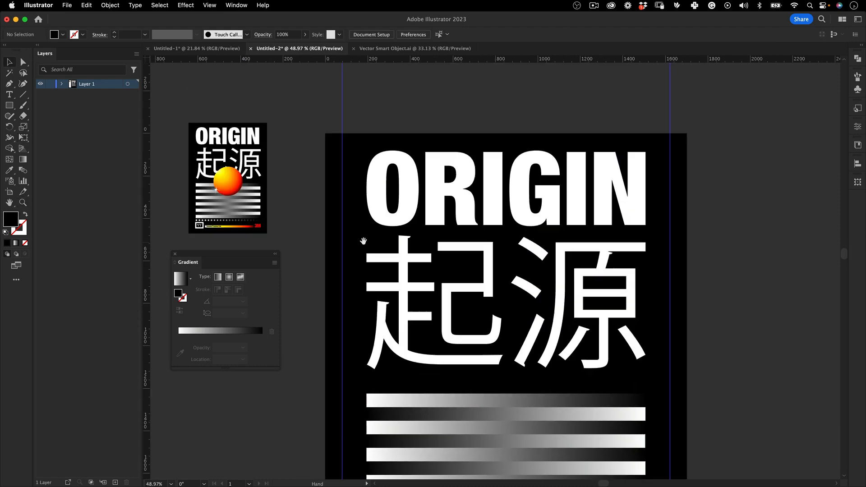
pyautogui.moveTo(363, 97)
pyautogui.mouseDown()
pyautogui.moveTo(346, 111)
pyautogui.moveTo(366, 109)
pyautogui.mouseUp()
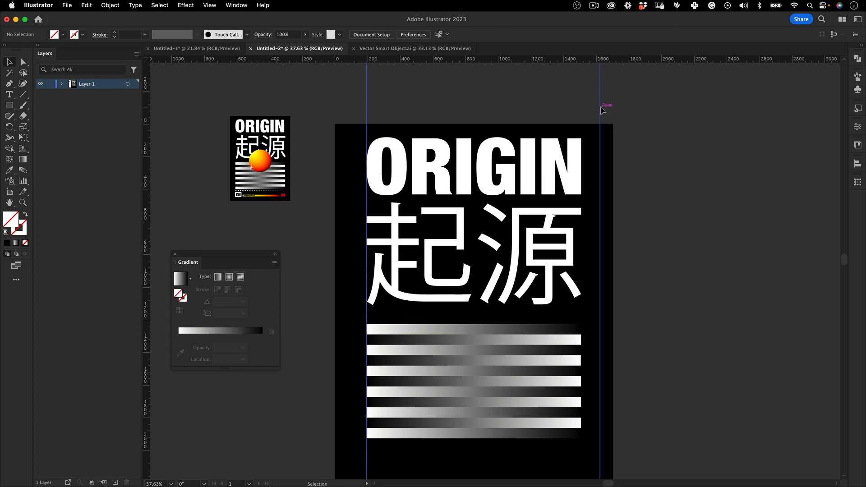
# Try to unlock the right vertical guide and move it to the titles' right edge, undoing the stray changes
pyautogui.moveTo(595, 148); pyautogui.dragTo(614, 135)
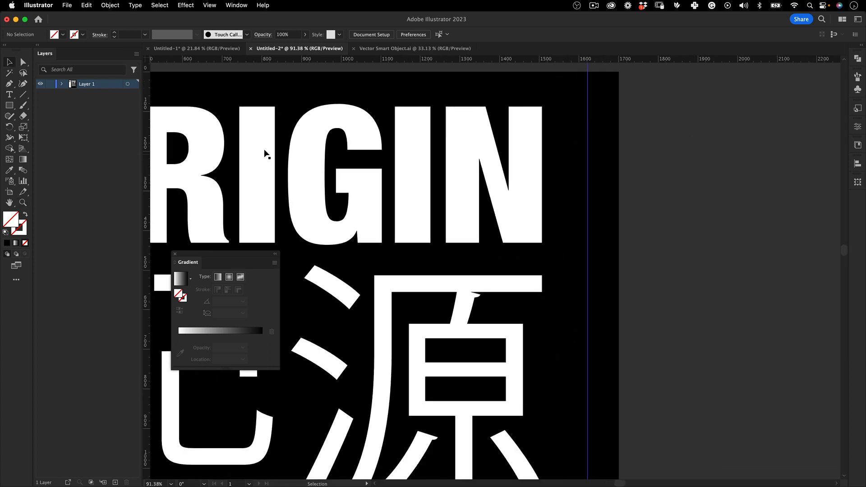
pyautogui.rightClick(612, 91)
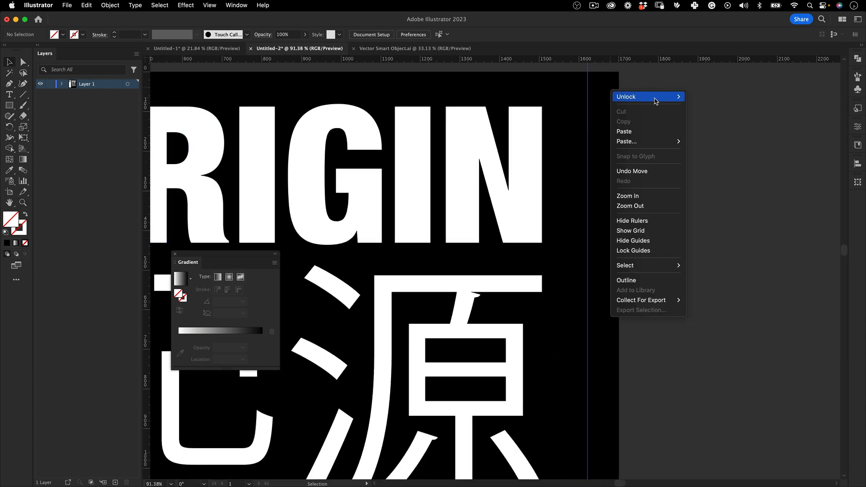
pyautogui.click(651, 93)
pyautogui.moveTo(595, 99)
pyautogui.mouseDown()
pyautogui.moveTo(585, 104)
pyautogui.moveTo(598, 160)
pyautogui.mouseUp()
pyautogui.press('super+z')
pyautogui.press('b')
pyautogui.moveTo(597, 121); pyautogui.dragTo(551, 138)
pyautogui.press('super+z')
pyautogui.press('v')
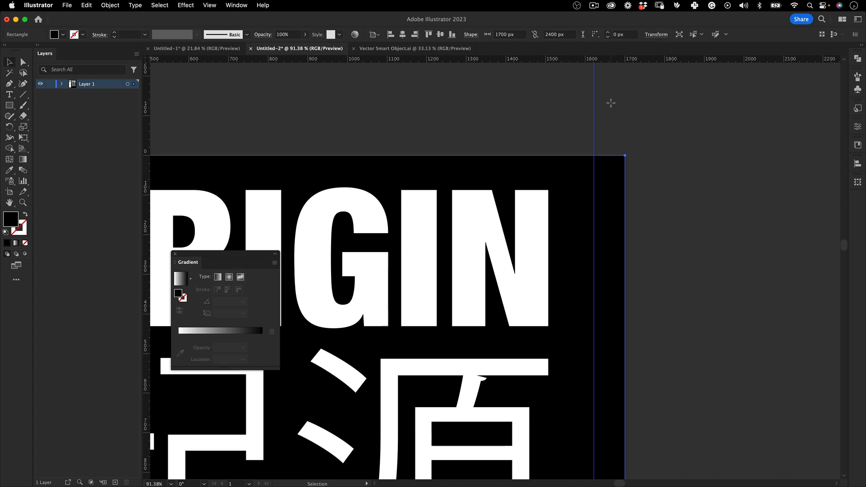
# Toggle the guide locking and place a new vertical guide along the right edge of the titles
pyautogui.click(531, 135)
pyautogui.click(186, 5)
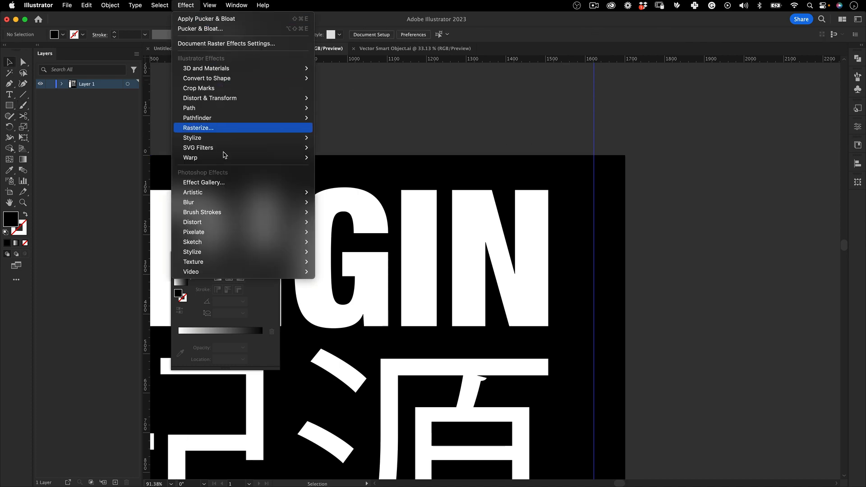
pyautogui.moveTo(209, 5)
pyautogui.moveTo(305, 376)
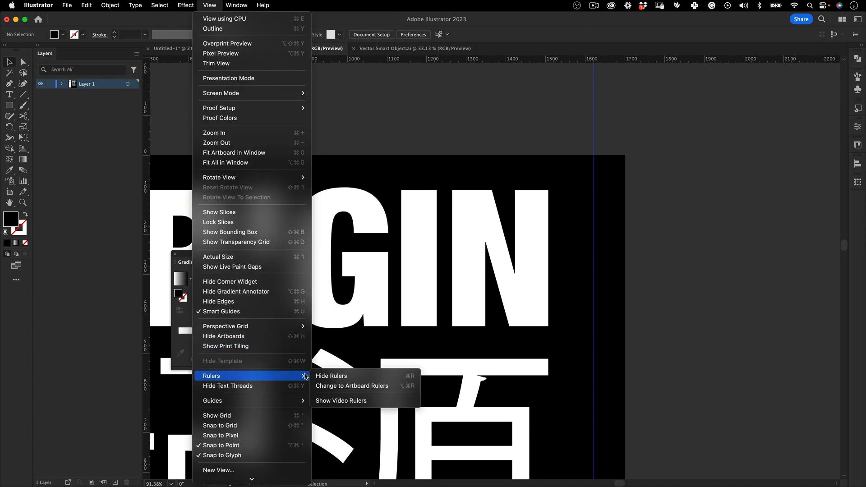
pyautogui.moveTo(298, 401)
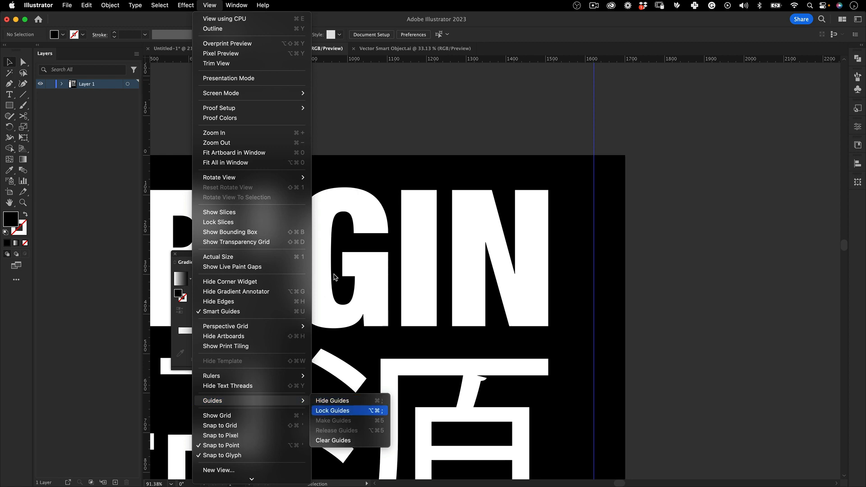
pyautogui.click(335, 411)
pyautogui.press('super+space')
pyautogui.moveTo(563, 132); pyautogui.dragTo(509, 127)
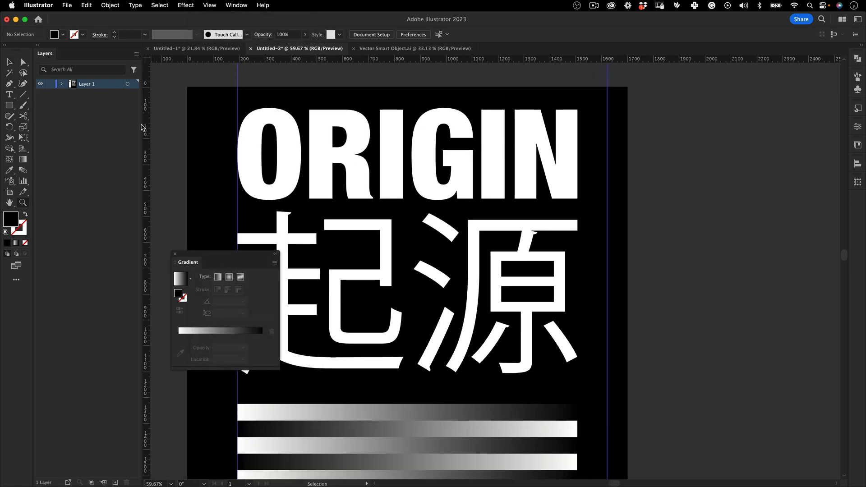
pyautogui.moveTo(570, 123); pyautogui.dragTo(577, 112)
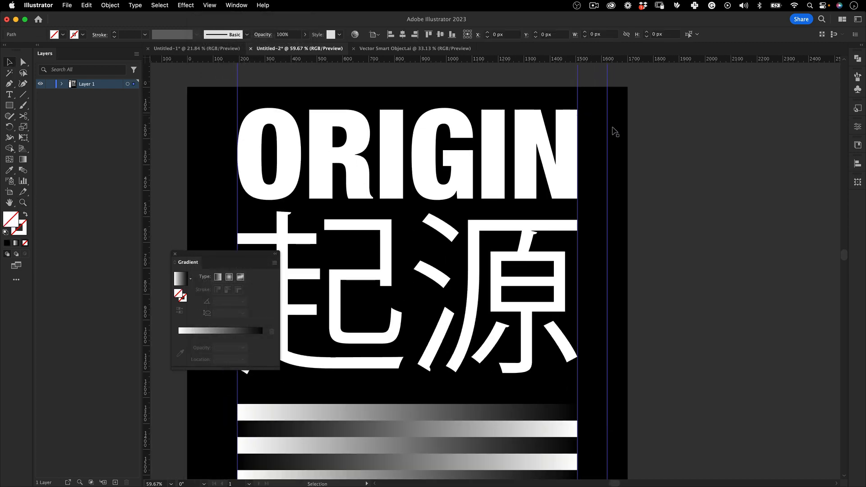
# Expand Layer 1's contents, then unlock and delete the surplus vertical guide between the titles and the poster's right edge
pyautogui.press('super+space')
pyautogui.moveTo(630, 138); pyautogui.dragTo(513, 120)
pyautogui.press('super+semicolon')
pyautogui.press('super+semicolon')
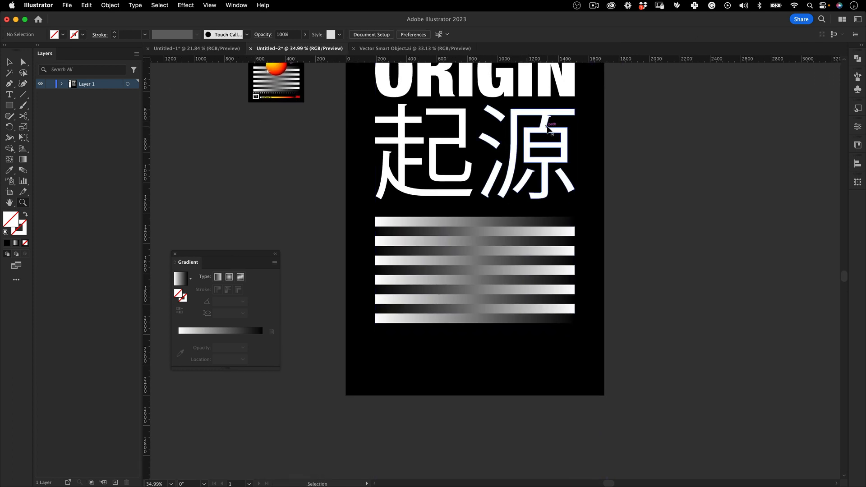
pyautogui.moveTo(616, 404); pyautogui.dragTo(587, 426)
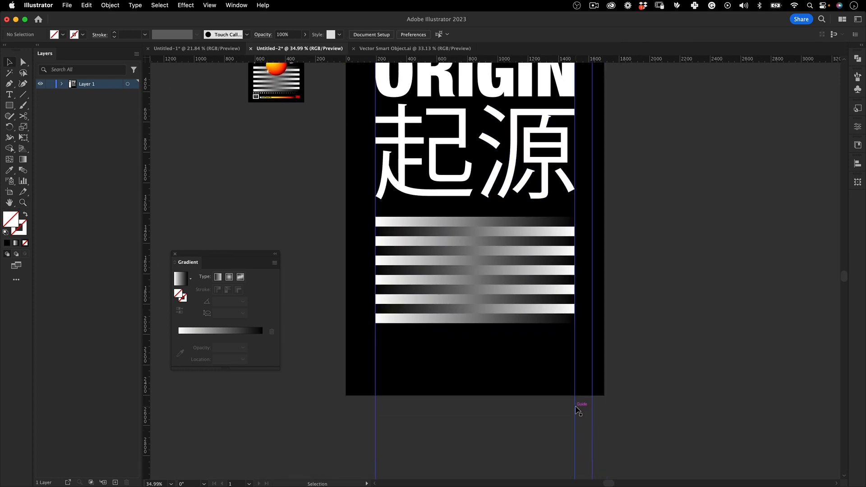
pyautogui.click(62, 84)
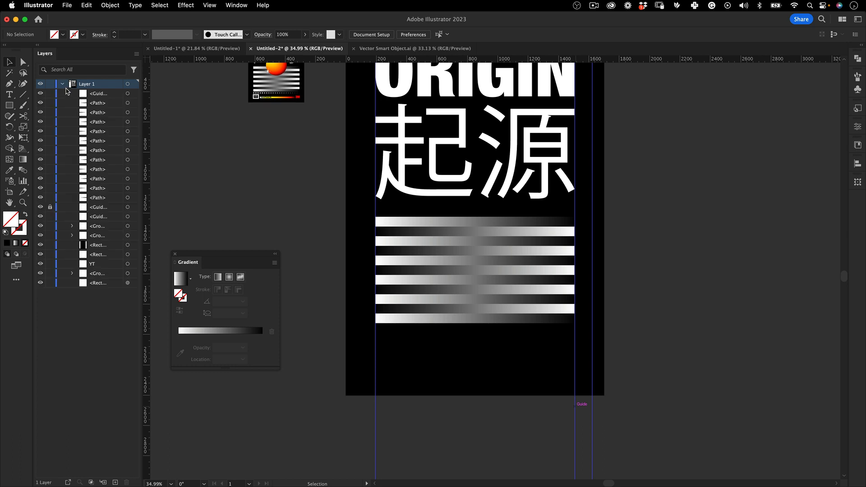
pyautogui.click(584, 439)
pyautogui.press('Delete')
# Add a horizontal guide along the top edge of the ORIGIN title, at about 87 px
pyautogui.scroll(3, 483, 251)
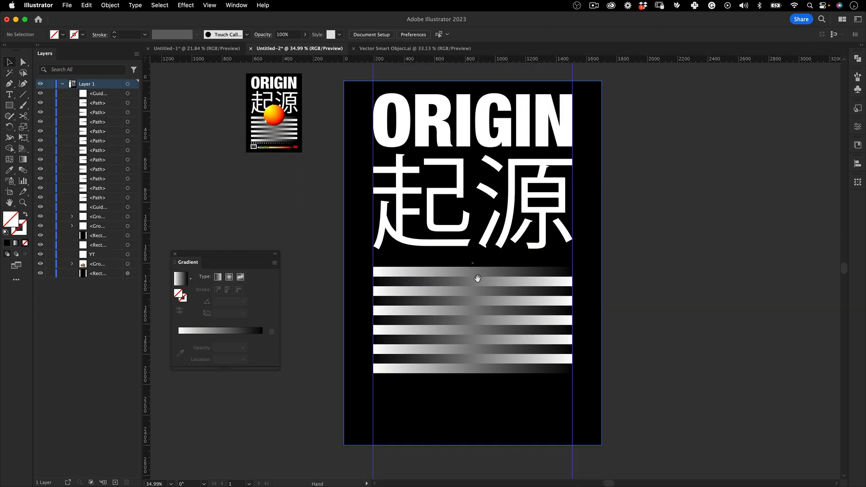
pyautogui.moveTo(492, 60); pyautogui.dragTo(487, 201)
pyautogui.hscroll(3, 494, 167)
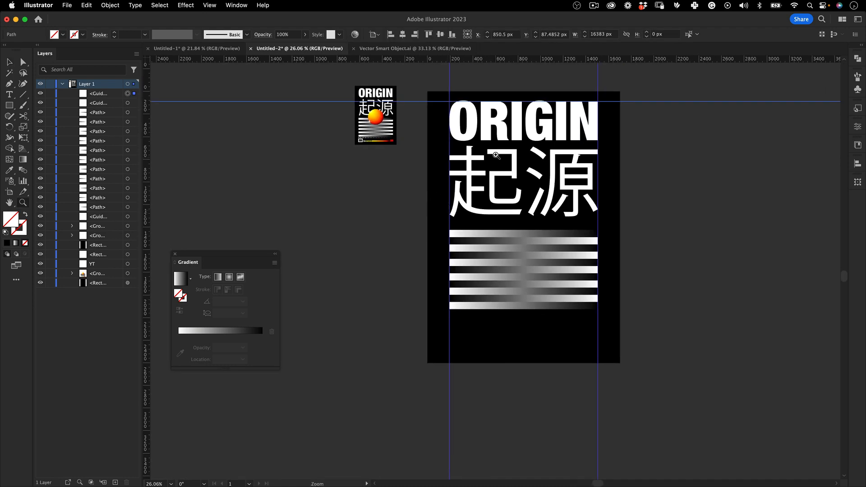
# Draw a circle about 440 px in diameter over the middle of the upper gradient bars, using the small reference poster as a guide
pyautogui.click(521, 148)
pyautogui.hscroll(2, 521, 148)
pyautogui.moveTo(295, 106); pyautogui.dragTo(383, 86)
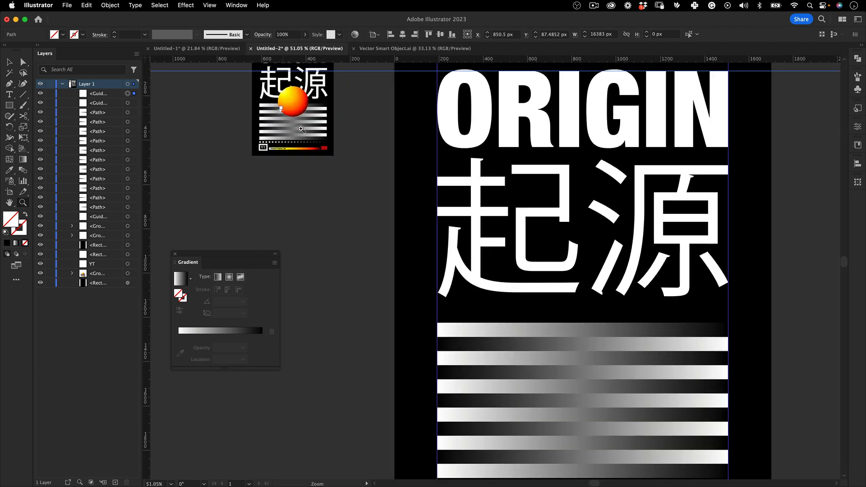
pyautogui.moveTo(421, 177); pyautogui.dragTo(348, 111)
pyautogui.moveTo(10, 105); pyautogui.dragTo(59, 127)
pyautogui.moveTo(508, 281); pyautogui.dragTo(555, 280)
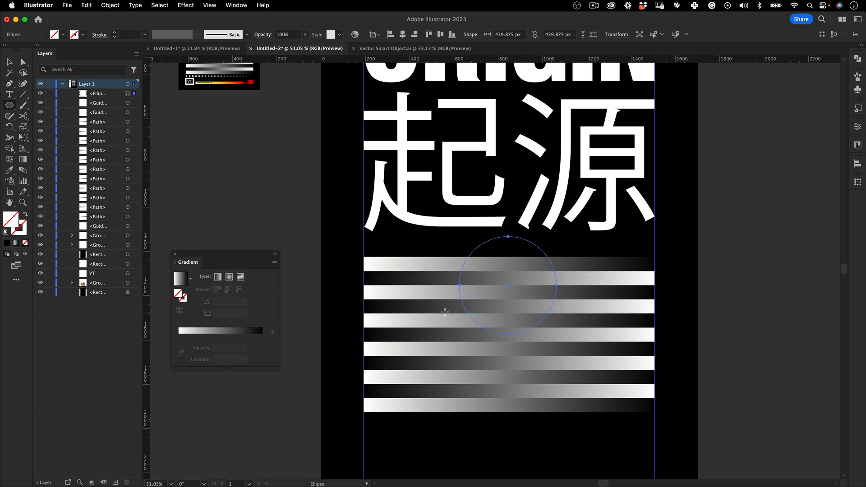
# Fill the circle with the white-to-black linear gradient and recolor its black end stop dark red
pyautogui.click(15, 243)
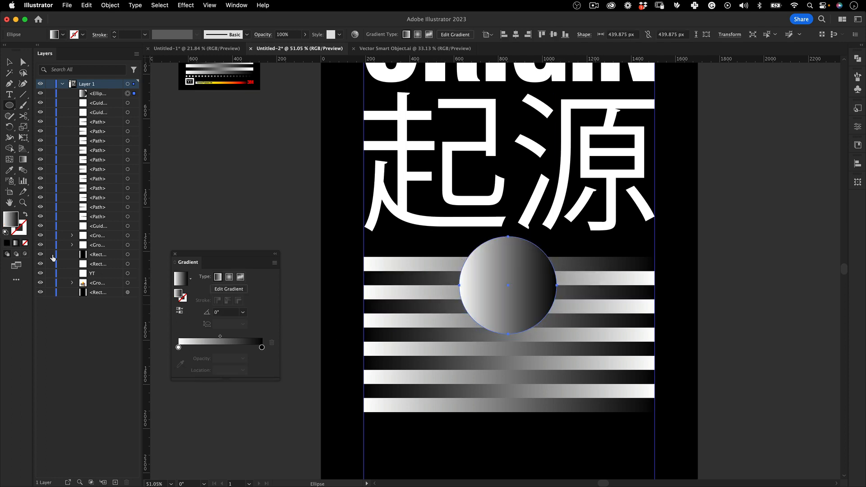
pyautogui.doubleClick(262, 348)
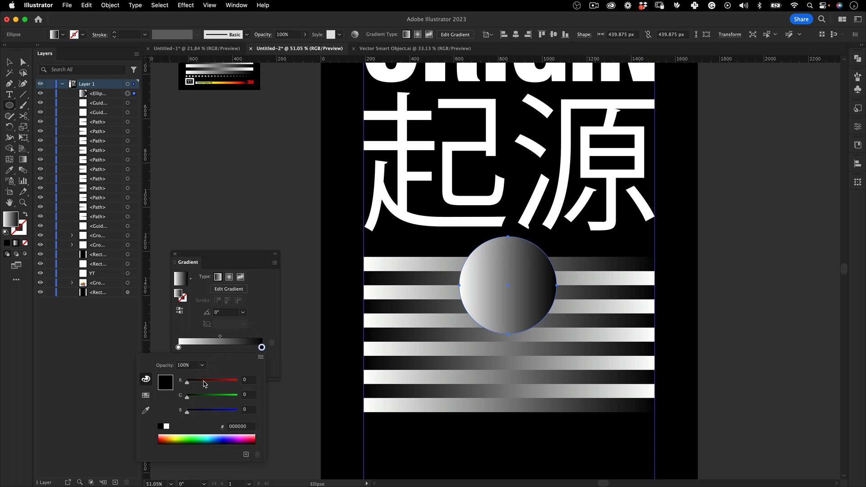
pyautogui.moveTo(204, 384); pyautogui.dragTo(238, 382)
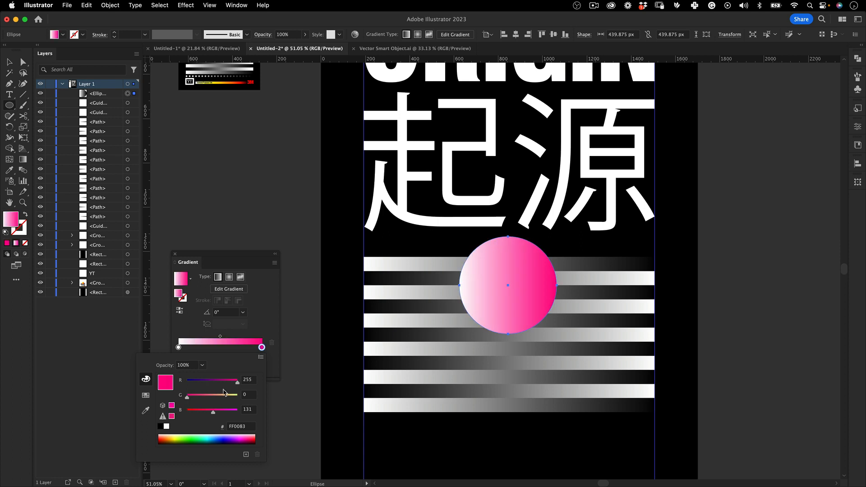
pyautogui.moveTo(213, 411); pyautogui.dragTo(172, 412)
pyautogui.moveTo(227, 383); pyautogui.dragTo(212, 384)
pyautogui.click(264, 347)
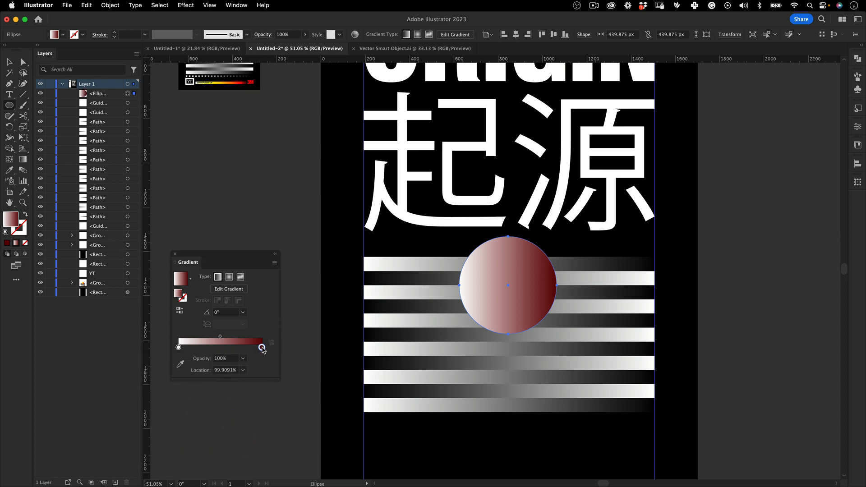
# Duplicate the dark red stop to about 78.8% and color the copy orange-red F23900
pyautogui.moveTo(260, 348); pyautogui.dragTo(244, 349)
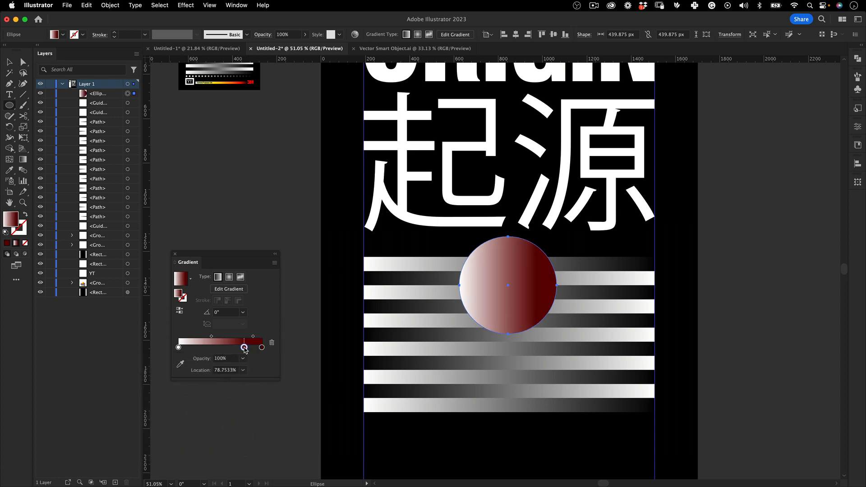
pyautogui.doubleClick(244, 348)
pyautogui.moveTo(187, 397); pyautogui.dragTo(241, 384)
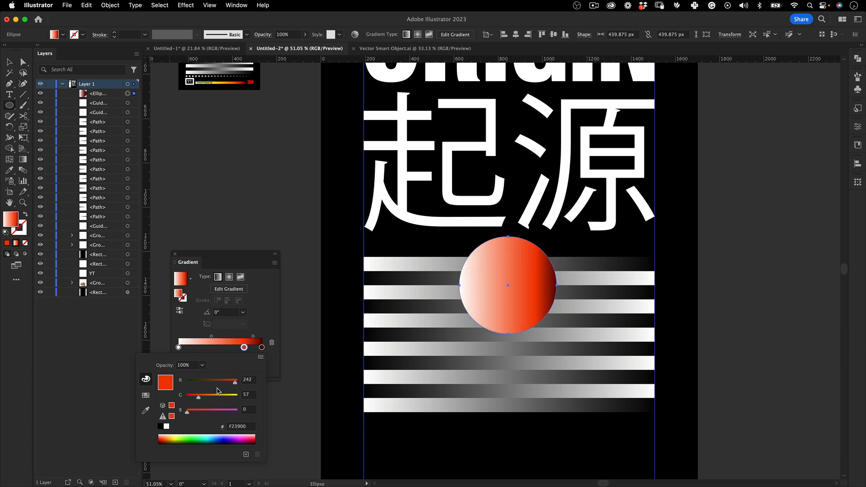
pyautogui.click(263, 332)
# Add an orange stop (RGB 242, 139, 0) near the gradient's middle and a golden yellow stop F2CD00 at about 33.7%
pyautogui.moveTo(244, 348); pyautogui.dragTo(223, 348)
pyautogui.doubleClick(224, 348)
pyautogui.moveTo(198, 396); pyautogui.dragTo(215, 398)
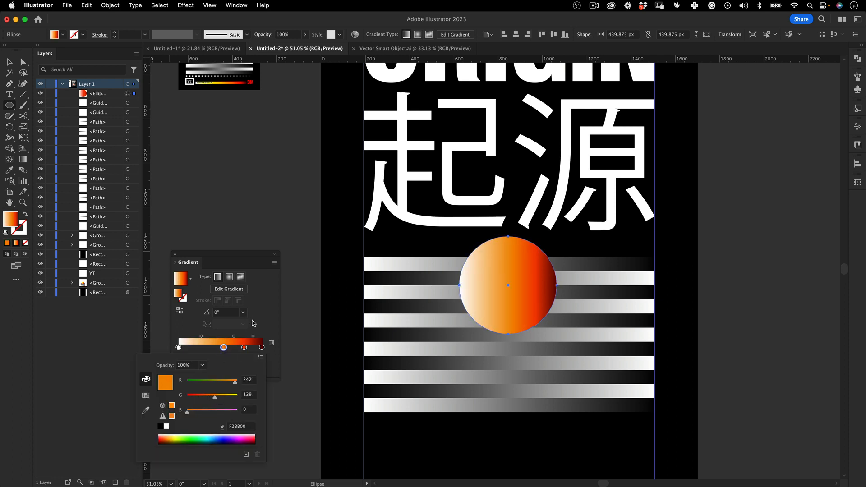
pyautogui.keyDown('alt'); pyautogui.moveTo(223, 348); pyautogui.dragTo(206, 348); pyautogui.keyUp('alt')
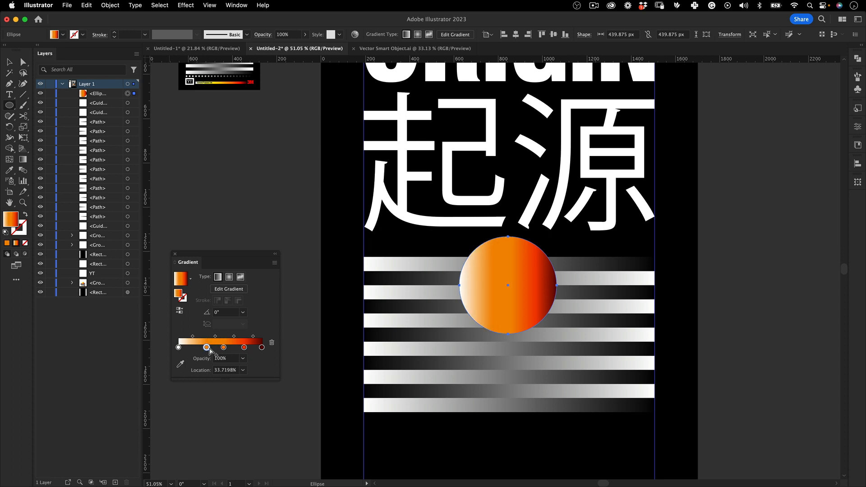
pyautogui.moveTo(214, 395); pyautogui.dragTo(226, 396)
# Duplicate the golden yellow stop to about 15.3% and color the copy bright yellow F2FF00
pyautogui.keyDown('alt'); pyautogui.moveTo(207, 348); pyautogui.dragTo(191, 348); pyautogui.keyUp('alt')
pyautogui.doubleClick(191, 348)
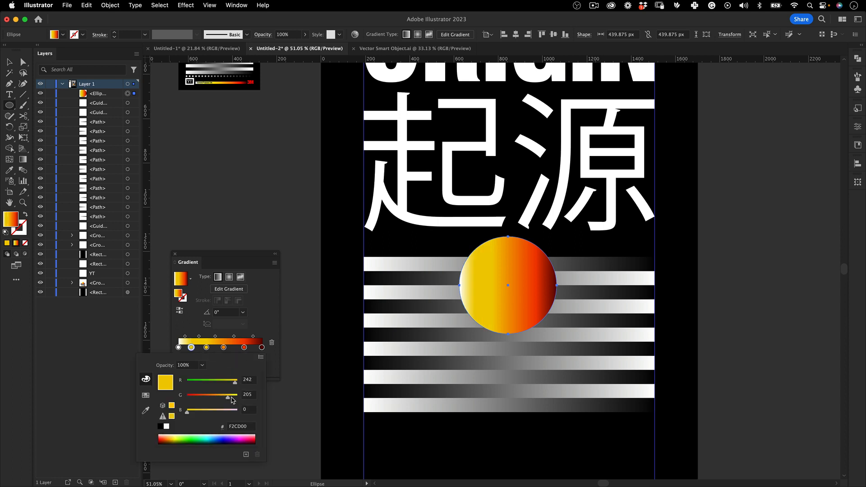
pyautogui.moveTo(231, 399); pyautogui.dragTo(248, 395)
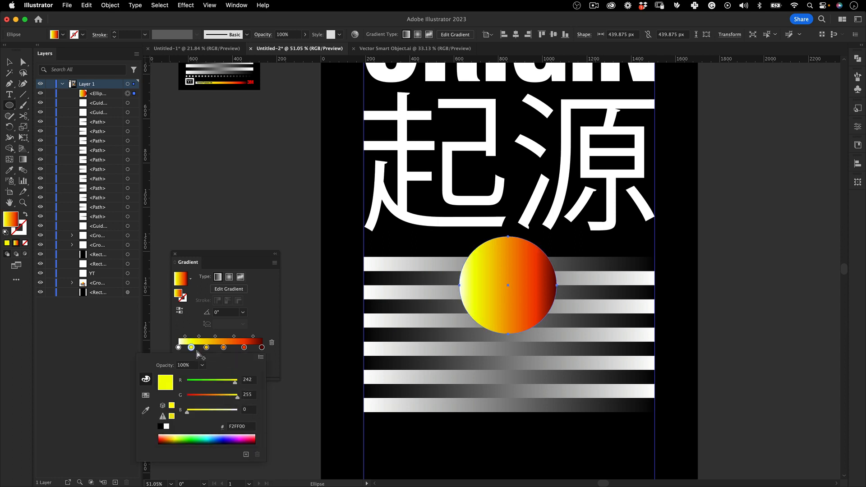
pyautogui.click(184, 320)
pyautogui.press('v')
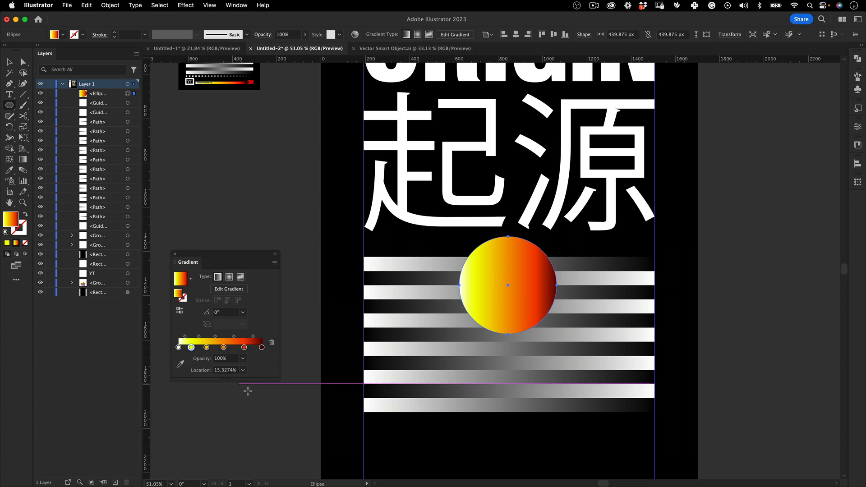
# Make the circle's gradient radial and run it diagonally at about -59° from the circle's upper-left highlight to its lower-right edge
pyautogui.click(229, 277)
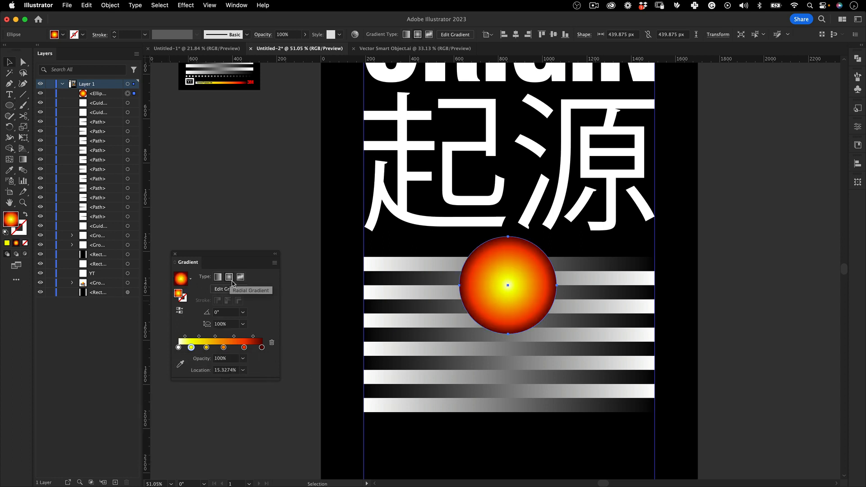
pyautogui.click(23, 163)
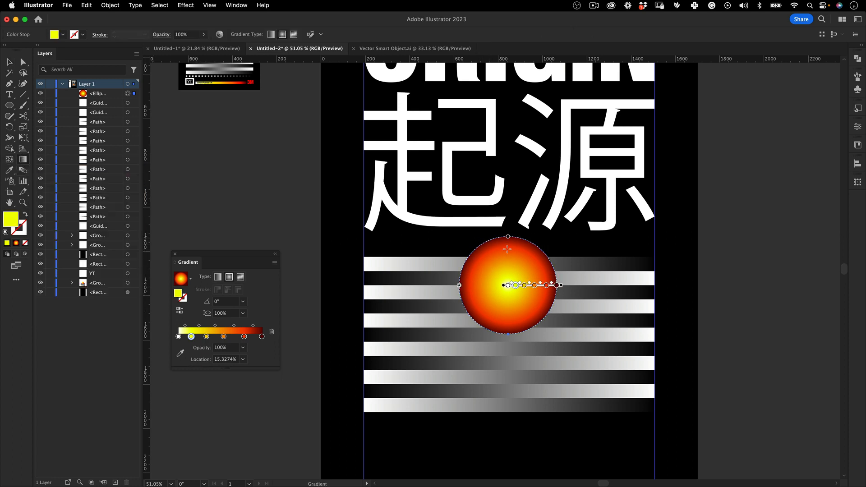
pyautogui.moveTo(466, 215); pyautogui.dragTo(514, 296)
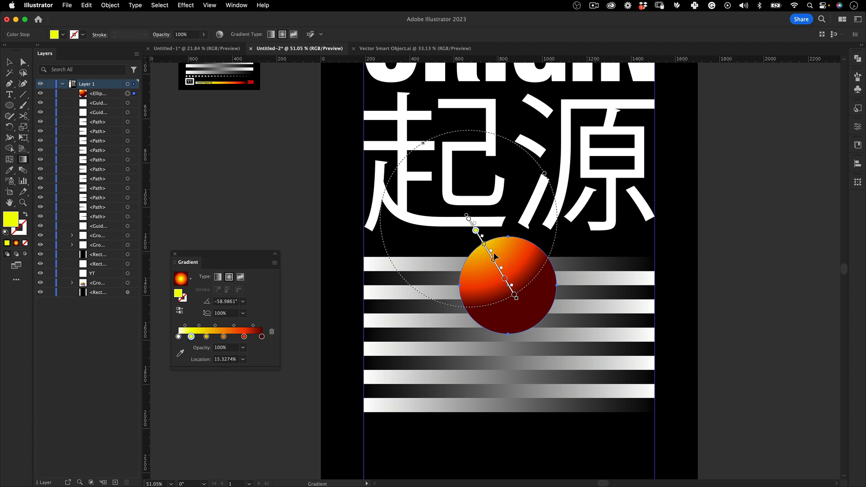
pyautogui.moveTo(490, 256); pyautogui.dragTo(512, 284)
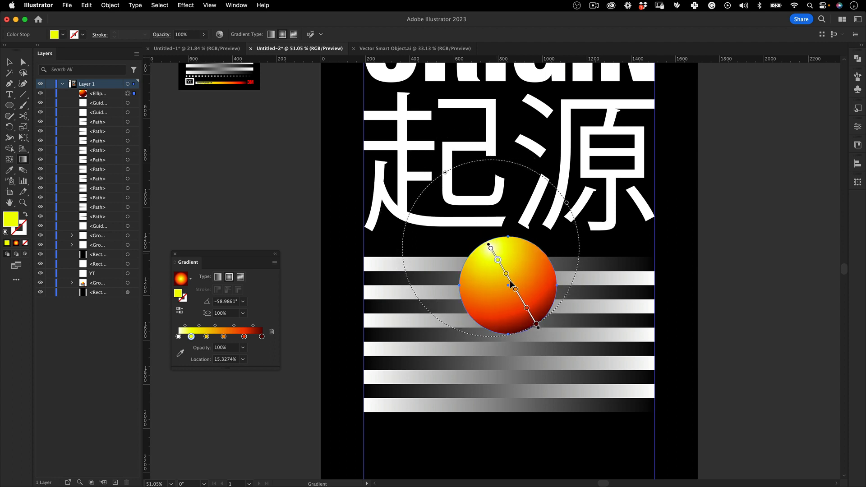
# Narrow the radial gradient to an aspect ratio of about 65.8% and nudge it so the dark red shades the circle's lower-right rim
pyautogui.moveTo(567, 203); pyautogui.dragTo(547, 214)
pyautogui.moveTo(511, 281); pyautogui.dragTo(509, 285)
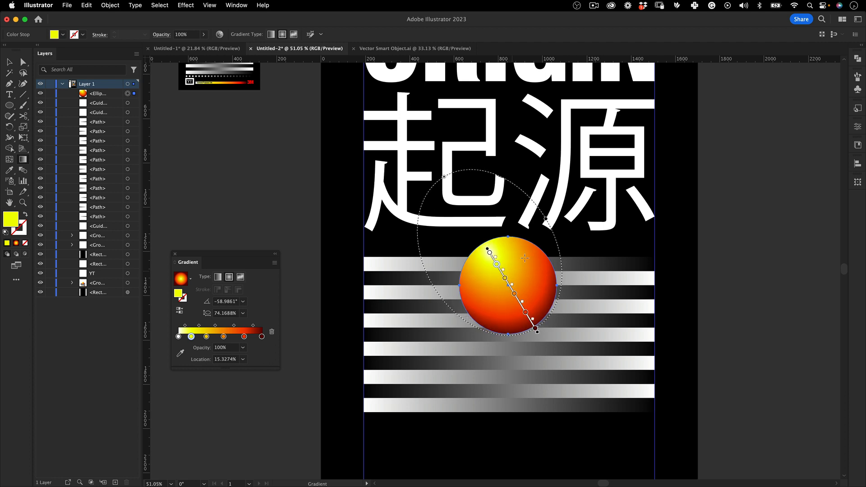
pyautogui.moveTo(546, 221); pyautogui.dragTo(540, 222)
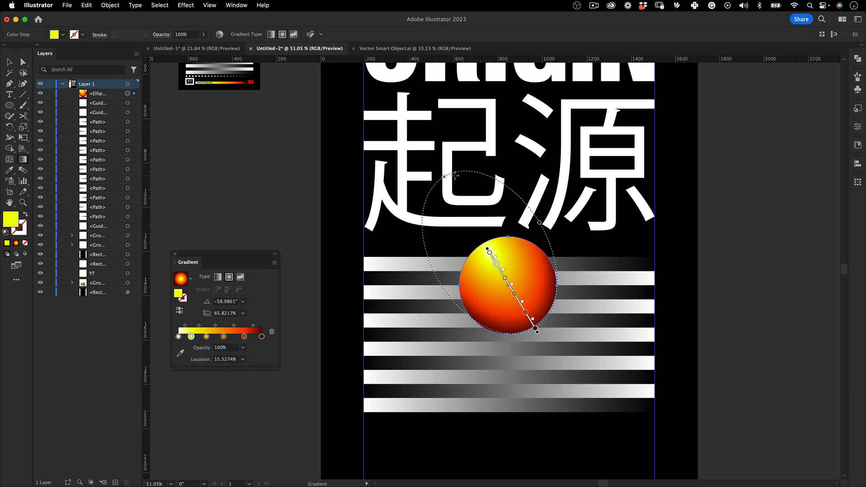
pyautogui.moveTo(445, 179)
pyautogui.mouseDown()
pyautogui.moveTo(454, 183)
pyautogui.moveTo(448, 176)
pyautogui.mouseUp()
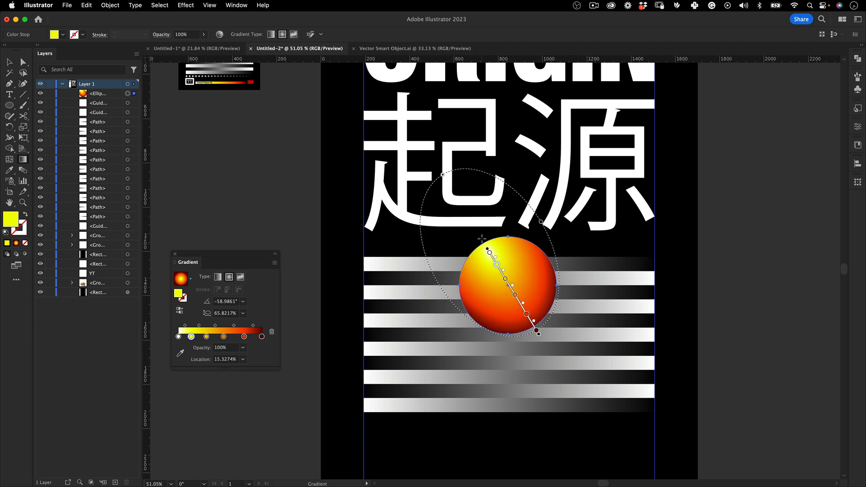
# Extend the sphere's radial gradient slightly beyond its upper-left highlight and lower-right edge, keeping the angle
pyautogui.moveTo(503, 272); pyautogui.dragTo(498, 266)
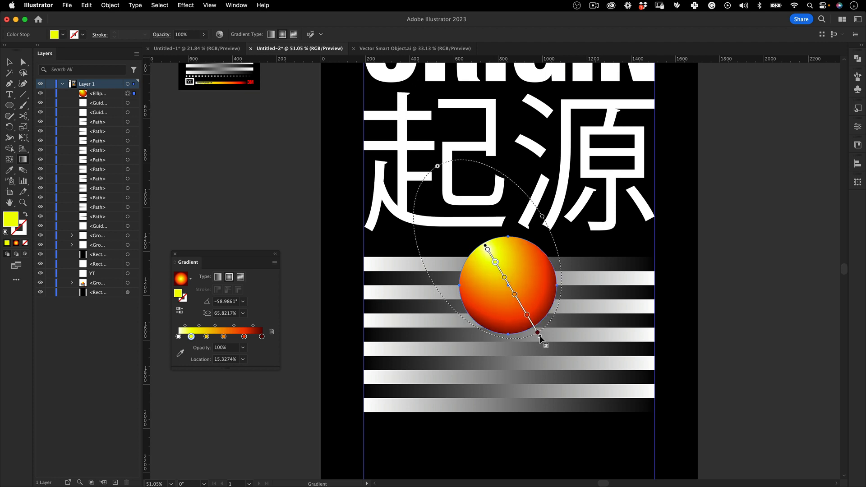
pyautogui.press('v')
pyautogui.click(737, 248)
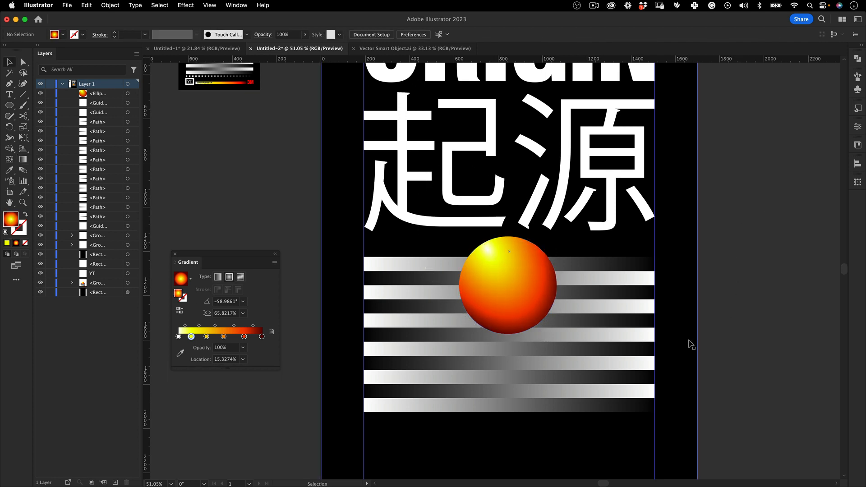
# Copy the two lowest gradient bars straight down so they continue the alternating stack without a gap
pyautogui.press('z')
pyautogui.moveTo(572, 201); pyautogui.dragTo(549, 204)
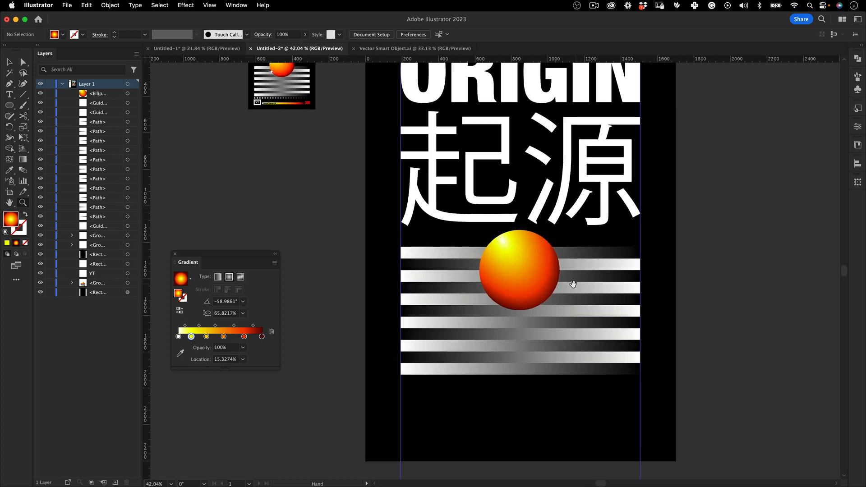
pyautogui.moveTo(573, 284); pyautogui.dragTo(522, 218)
pyautogui.press('v')
pyautogui.click(401, 302)
pyautogui.keyDown('shift'); pyautogui.click(400, 291); pyautogui.keyUp('shift')
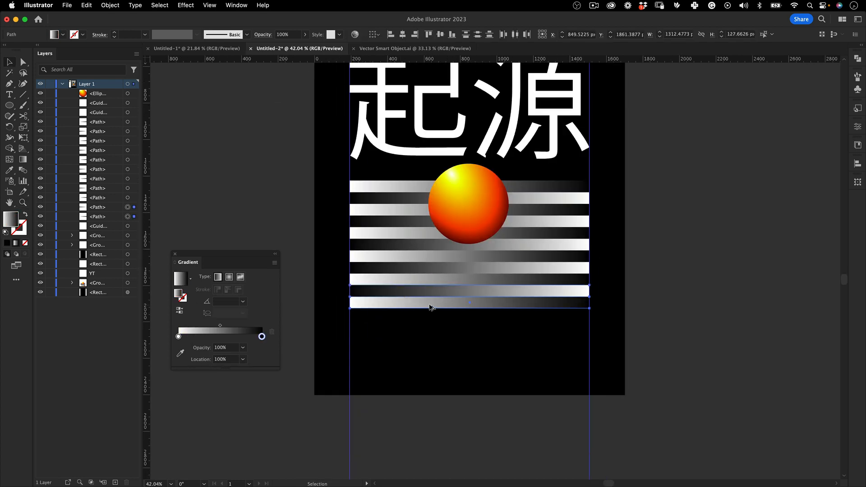
pyautogui.moveTo(430, 307); pyautogui.dragTo(432, 332)
pyautogui.press('super+shift+a')
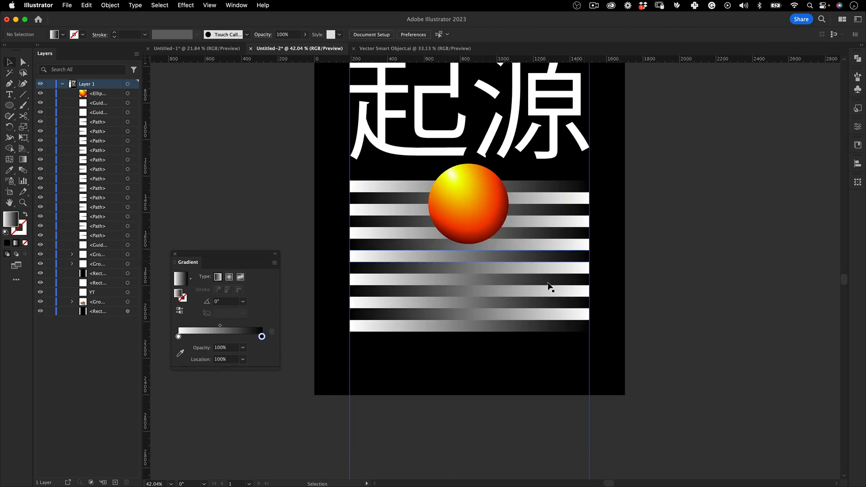
# Draw a square of about 36 px just below the lowest bar, aligned to the left margin guide
pyautogui.press('z')
pyautogui.moveTo(549, 287); pyautogui.dragTo(496, 294)
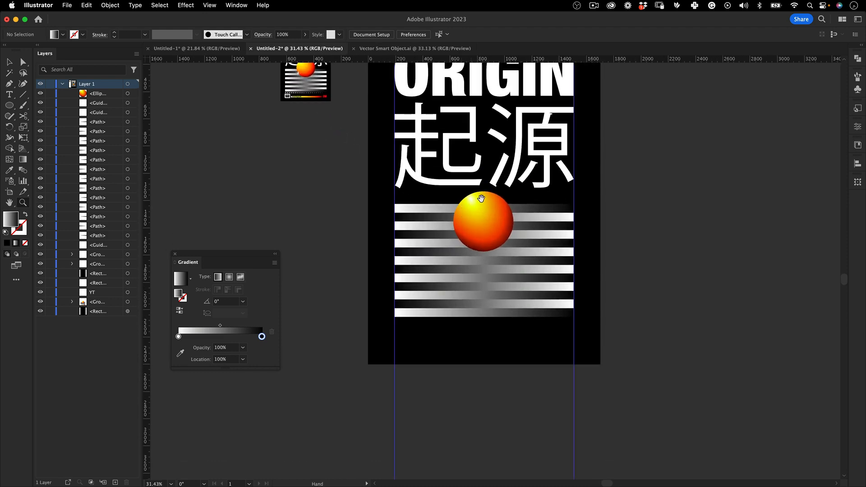
pyautogui.moveTo(481, 199); pyautogui.dragTo(485, 250)
pyautogui.moveTo(418, 285); pyautogui.dragTo(434, 222)
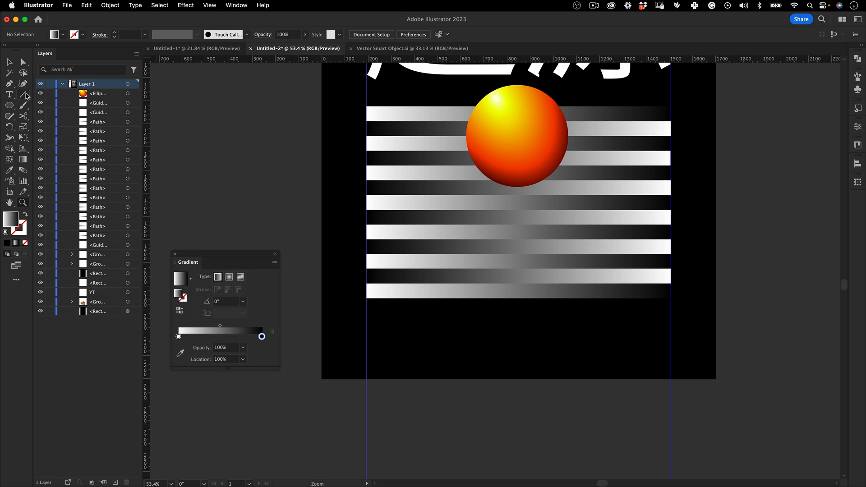
pyautogui.moveTo(9, 105); pyautogui.dragTo(51, 107)
pyautogui.moveTo(367, 308); pyautogui.dragTo(376, 316)
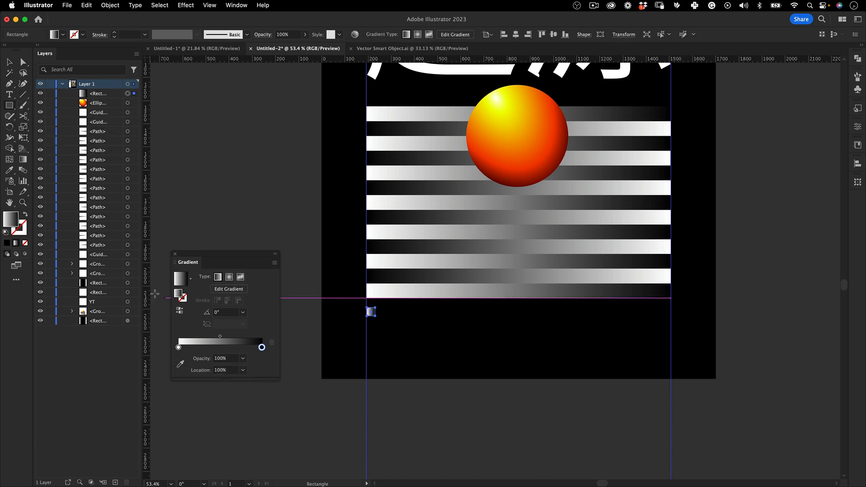
# Replace the small square's gradient fill with solid white FFFFFF
pyautogui.doubleClick(11, 219)
pyautogui.press('Escape')
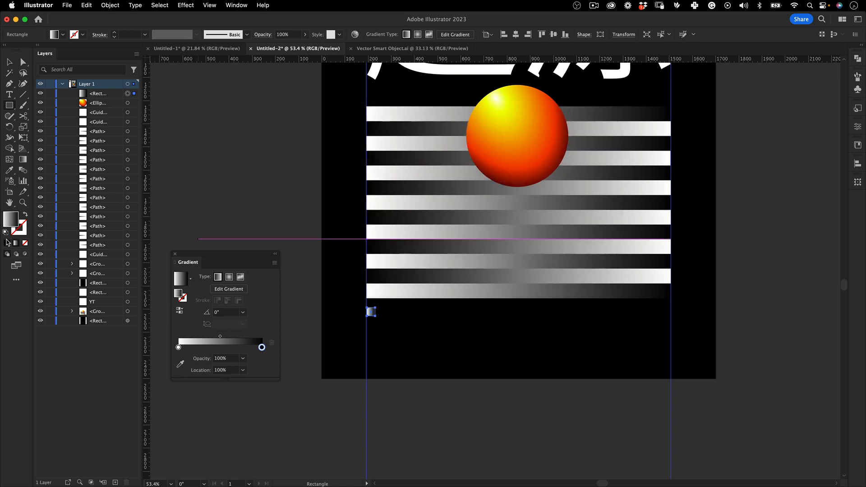
pyautogui.click(7, 243)
pyautogui.doubleClick(15, 221)
pyautogui.write('ffffff')
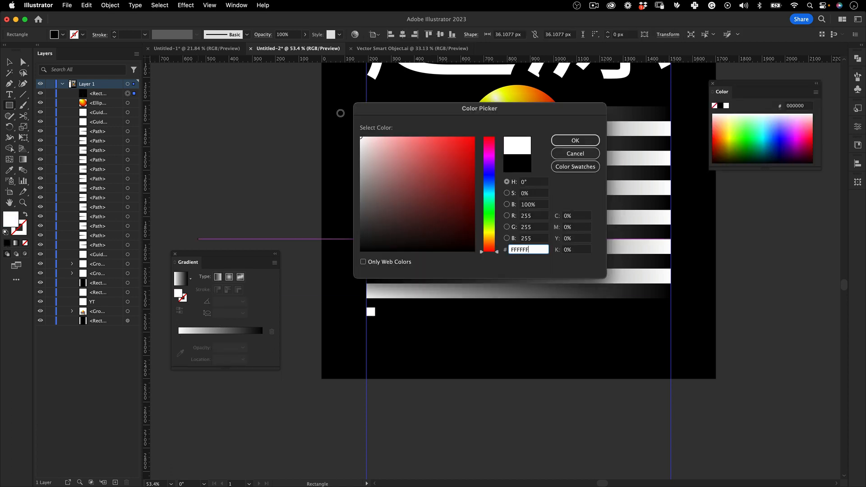
pyautogui.click(573, 139)
# Copy the white square straight across to the right margin guide and fill the copy with black 000000
pyautogui.press('v')
pyautogui.moveTo(371, 312); pyautogui.dragTo(671, 304)
pyautogui.scroll(3, 667, 311)
pyautogui.scroll(-5, 555, 344)
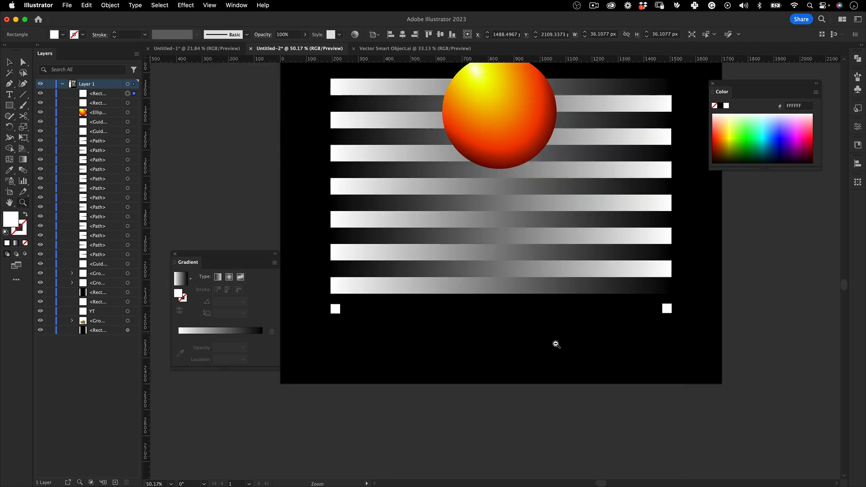
pyautogui.doubleClick(12, 220)
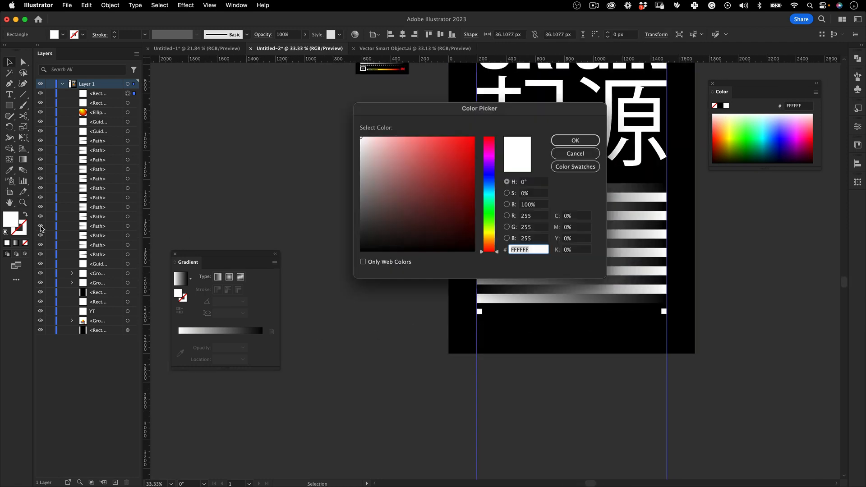
pyautogui.moveTo(368, 236); pyautogui.dragTo(355, 257)
pyautogui.click(575, 140)
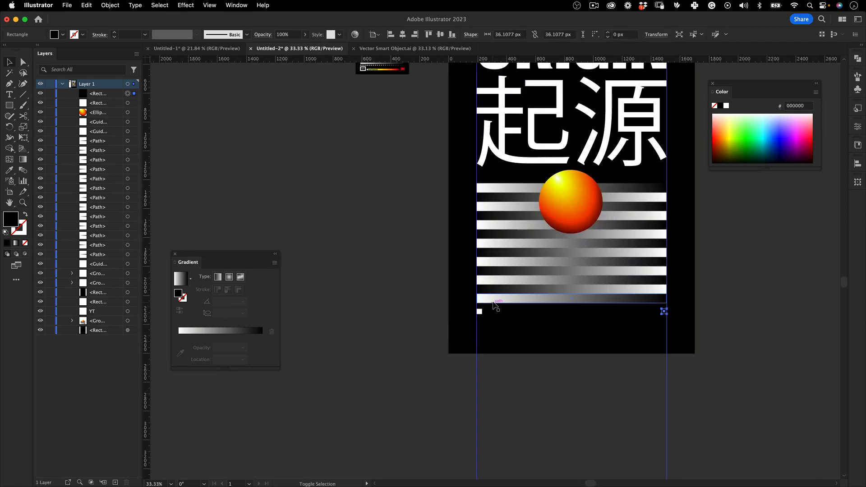
# Blend the white and black squares into a row across the margins, releasing and remaking the blend once
pyautogui.keyDown('shift'); pyautogui.click(479, 311); pyautogui.keyUp('shift')
pyautogui.press('super+alt+b')
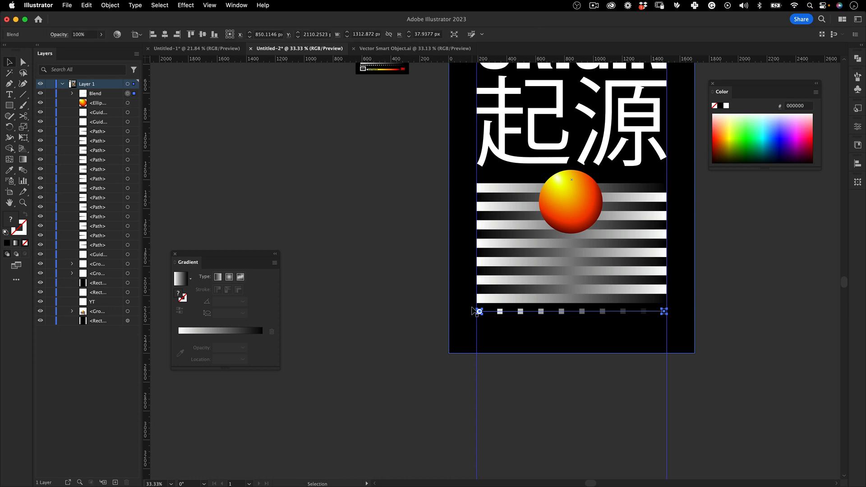
pyautogui.doubleClick(23, 170)
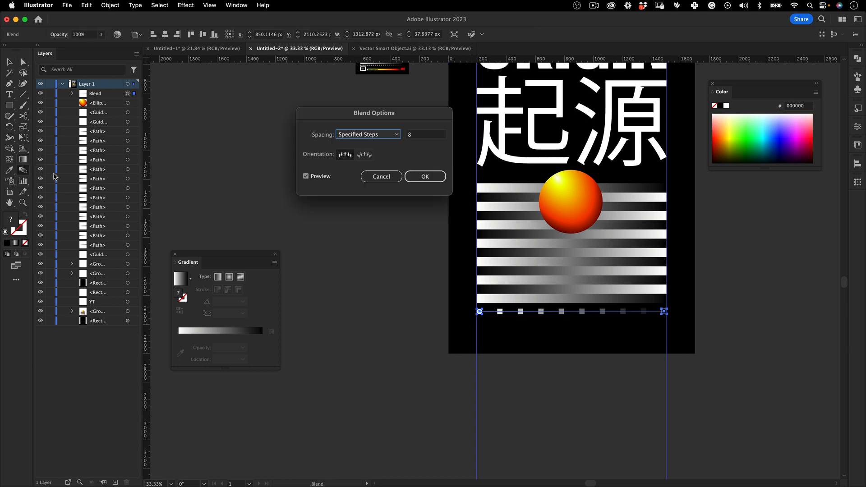
pyautogui.press('Return')
pyautogui.press('alt+shift+super+b')
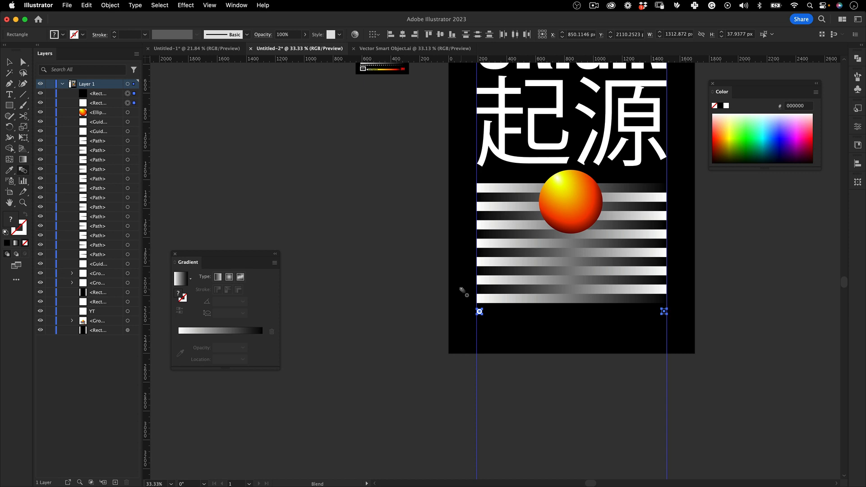
pyautogui.press('v')
pyautogui.press('alt+super+b')
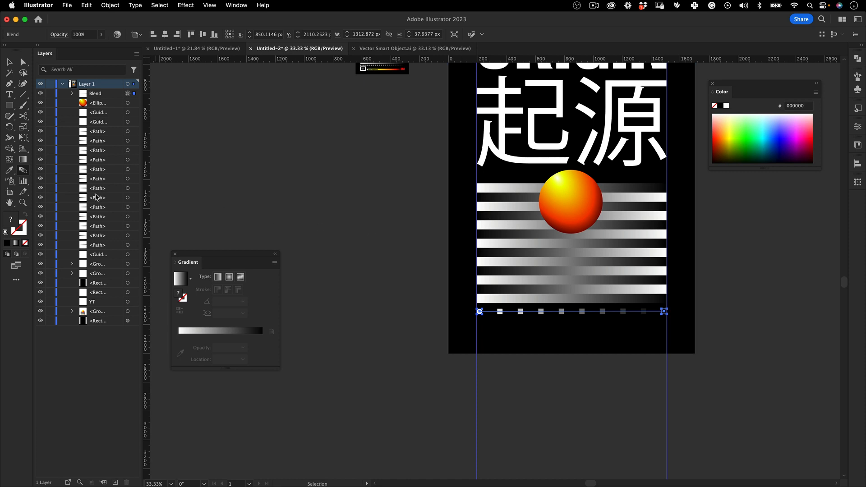
# Set the square blend's spacing to 18 specified steps and deselect it
pyautogui.doubleClick(24, 170)
pyautogui.click(418, 135)
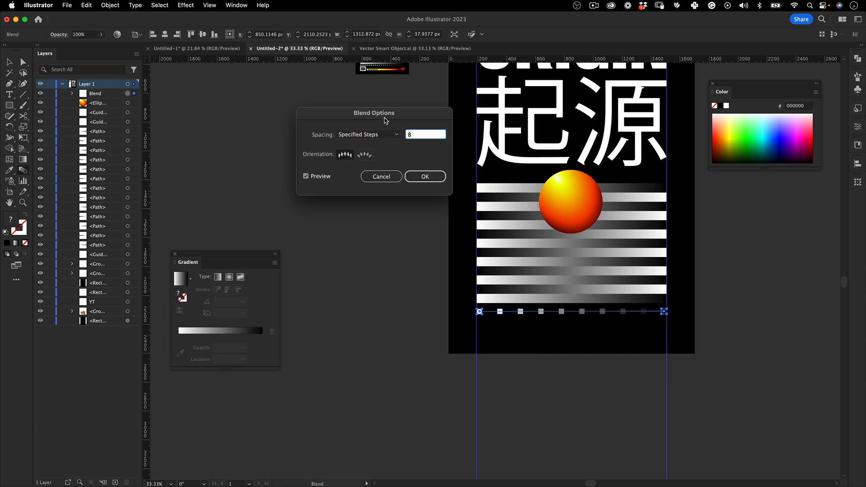
pyautogui.write('18')
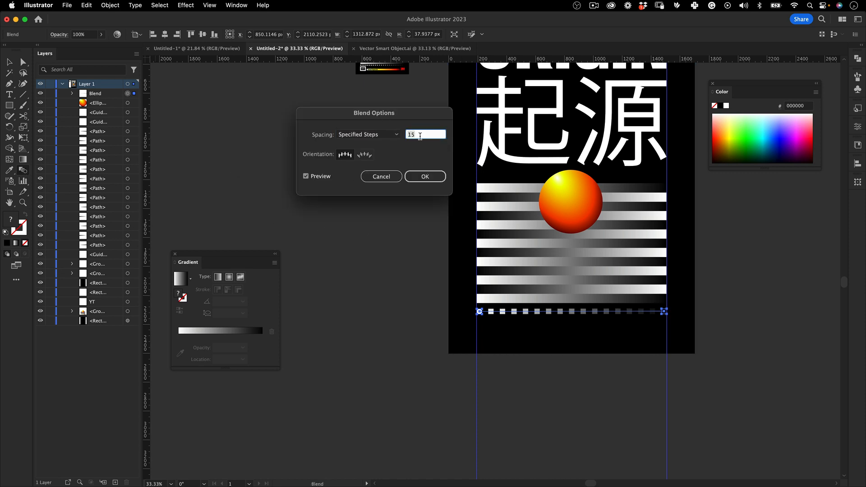
pyautogui.press('Return')
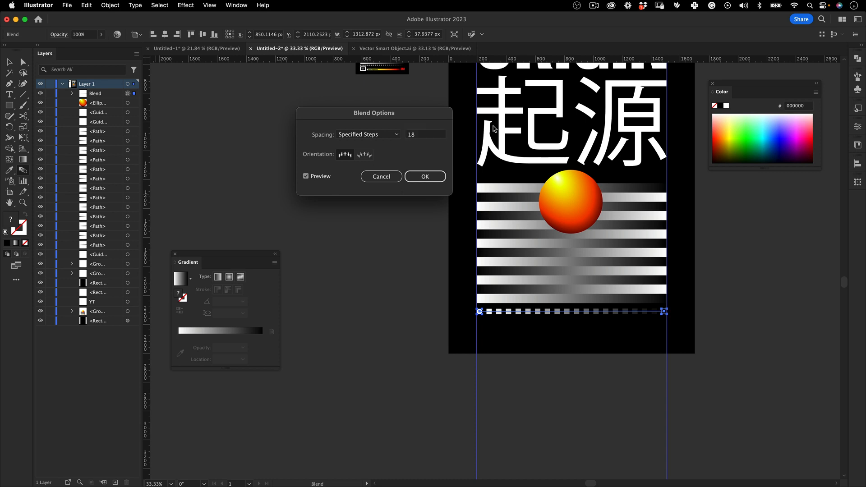
pyautogui.press('v')
pyautogui.press('super+shift+a')
# Draw a red E30000 rectangle of about 80 × 87 px filling the gap between the artboard's top edge and the title guide
pyautogui.moveTo(482, 289); pyautogui.dragTo(388, 355)
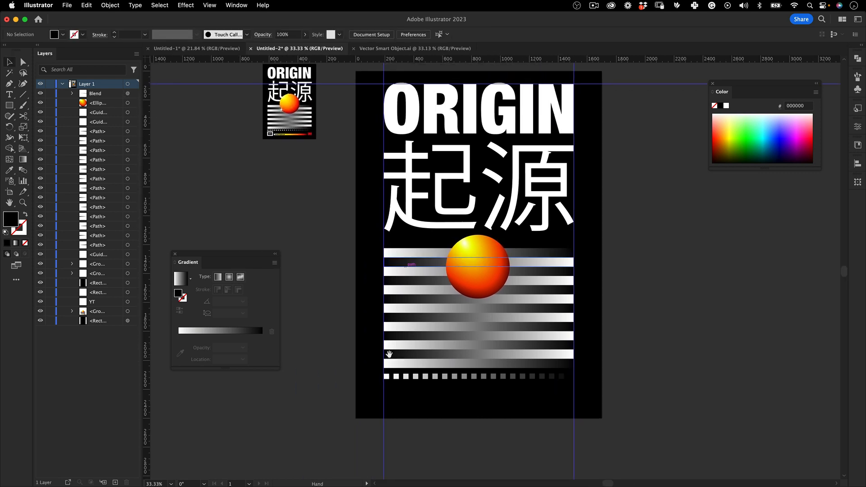
pyautogui.moveTo(385, 290); pyautogui.dragTo(368, 213)
pyautogui.scroll(3, 368, 214)
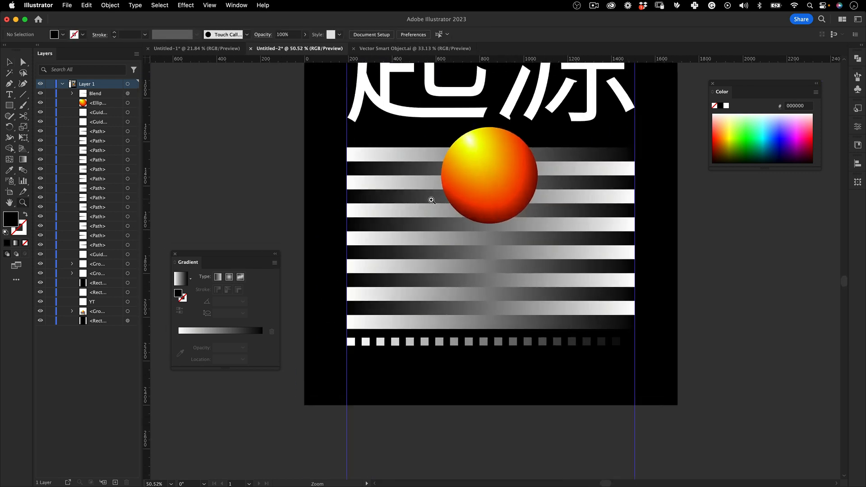
pyautogui.scroll(5, 429, 195)
pyautogui.scroll(5, 400, 174)
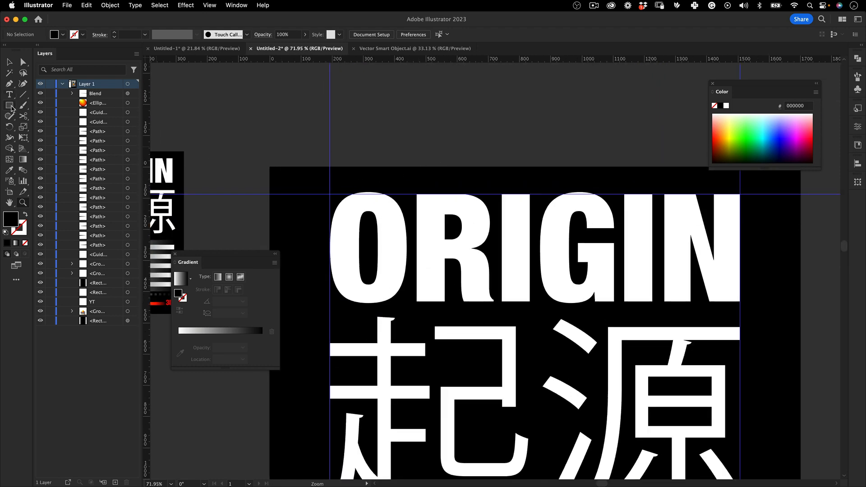
pyautogui.moveTo(444, 167)
pyautogui.mouseDown()
pyautogui.moveTo(471, 195)
pyautogui.moveTo(439, 228)
pyautogui.moveTo(435, 141)
pyautogui.mouseUp()
pyautogui.click(713, 141)
pyautogui.press('v')
pyautogui.click(520, 124)
# Copy the red spacer rectangle to the artboard's bottom edge and place a horizontal guide along its upper edge
pyautogui.moveTo(487, 93); pyautogui.dragTo(495, 448)
pyautogui.scroll(-3, 494, 316)
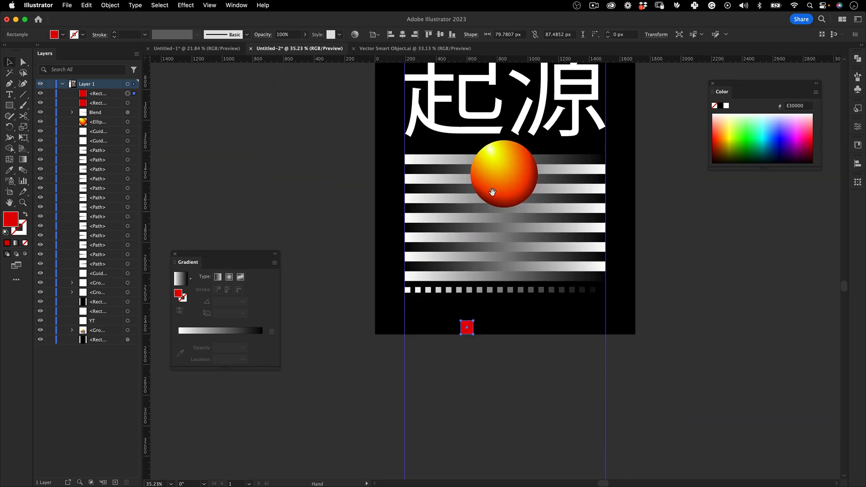
pyautogui.moveTo(496, 60); pyautogui.dragTo(471, 321)
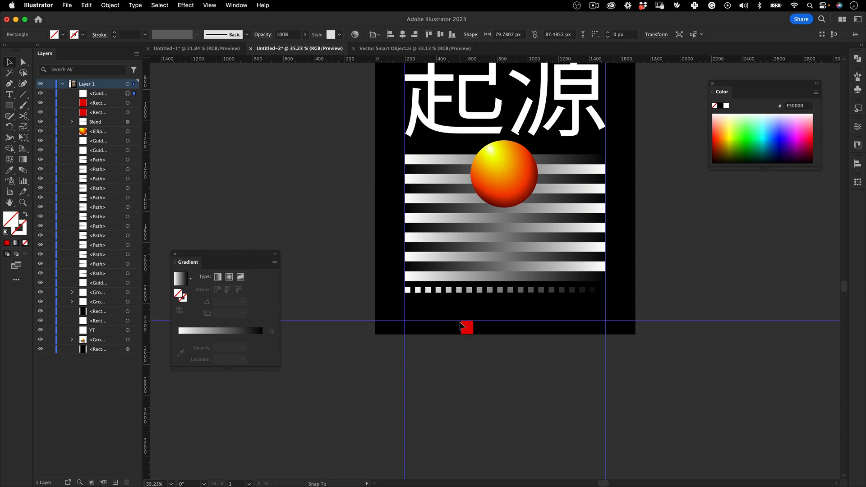
# Delete the red spacer rectangle at the artboard's bottom edge
pyautogui.scroll(4, 470, 328)
pyautogui.doubleClick(471, 328)
pyautogui.scroll(2, 472, 342)
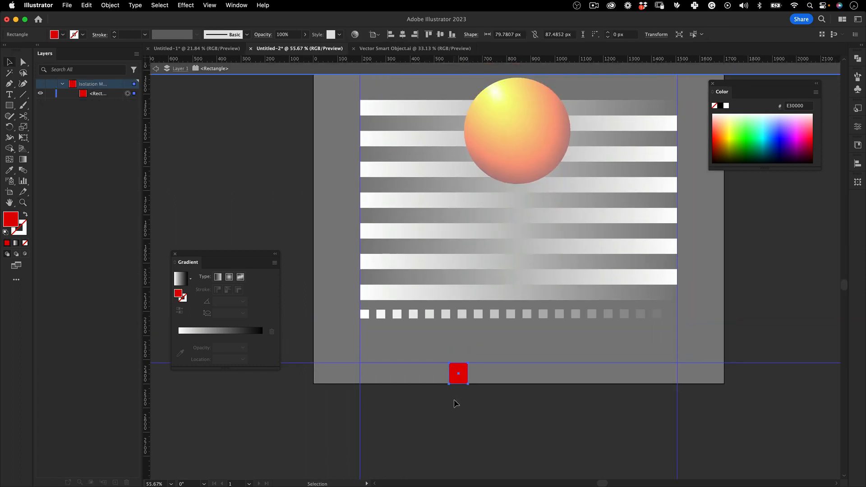
pyautogui.doubleClick(454, 401)
pyautogui.click(459, 378)
pyautogui.press('Delete')
# Copy the lowest white-to-black bar straight down so it rests on the bottom margin guide
pyautogui.press('z')
pyautogui.moveTo(469, 248); pyautogui.dragTo(513, 308)
pyautogui.press('v')
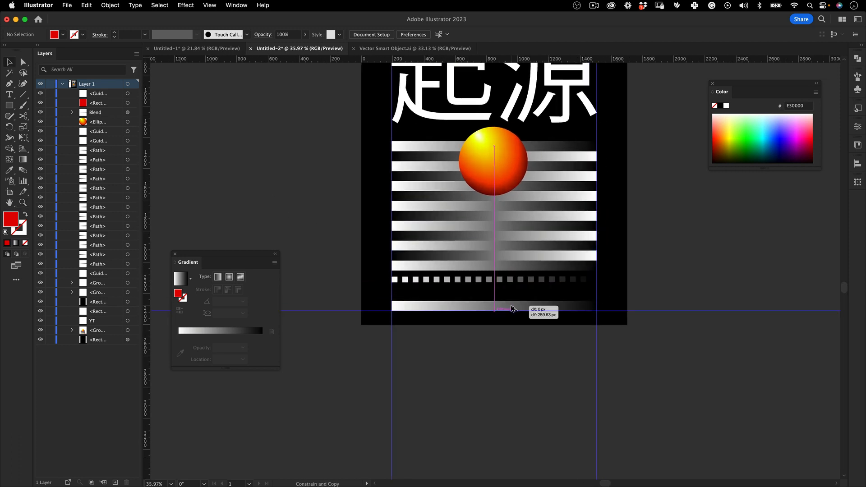
# Set the width of the copied bar on the bottom guide to 1000 px
pyautogui.press('z')
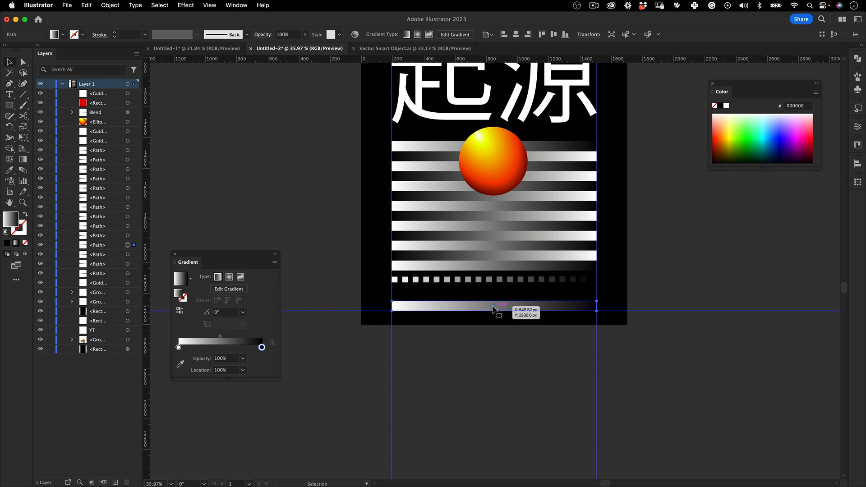
pyautogui.moveTo(354, 185); pyautogui.dragTo(415, 113)
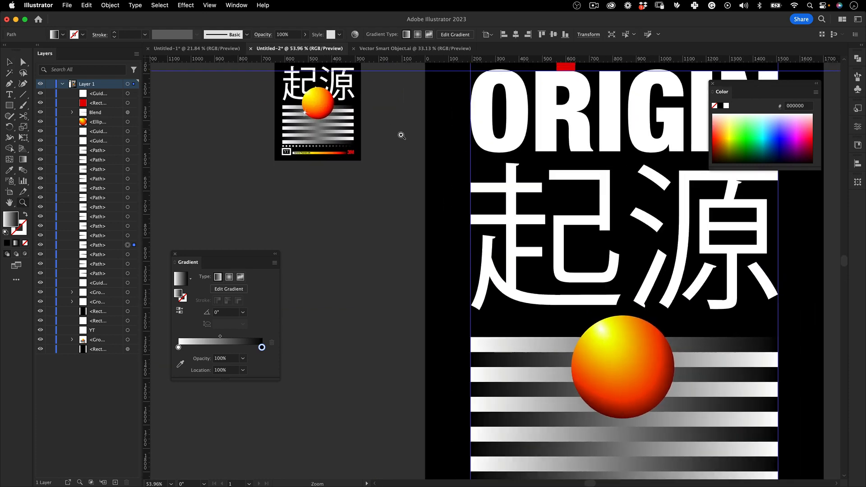
pyautogui.scroll(-10, 420, 122)
pyautogui.press('v')
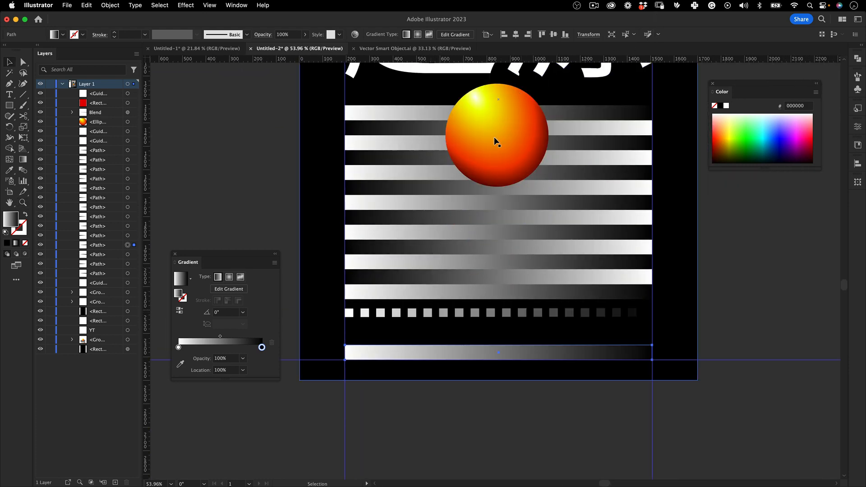
pyautogui.click(589, 34)
pyautogui.click(567, 55)
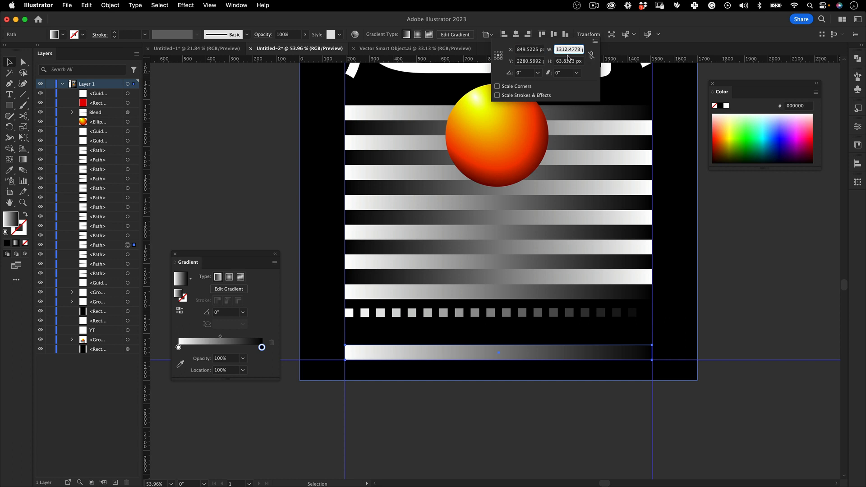
pyautogui.write('1000')
pyautogui.press('Tab')
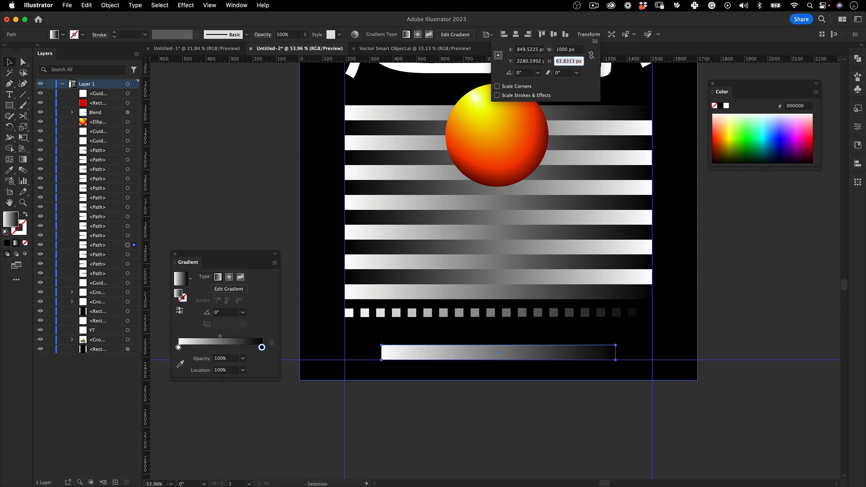
pyautogui.click(422, 411)
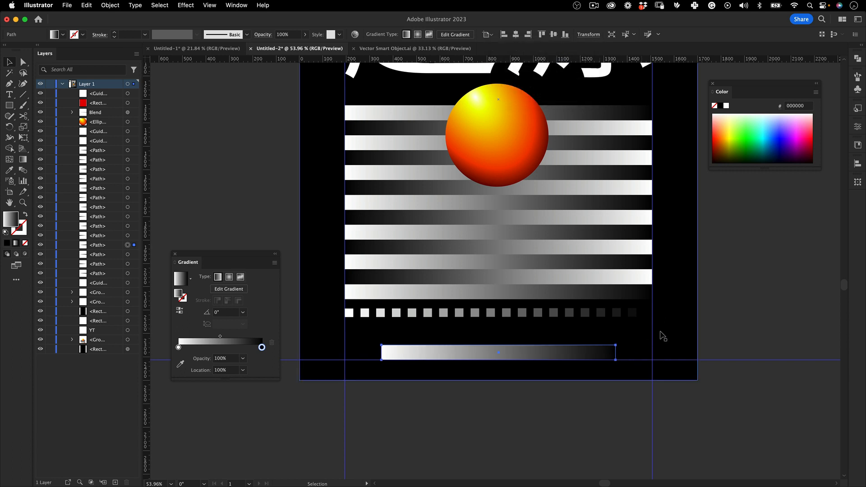
# Sample the sphere's yellow-to-red gradient onto the 1000 px bar and make it linear
pyautogui.press('super+shift+a')
pyautogui.click(465, 352)
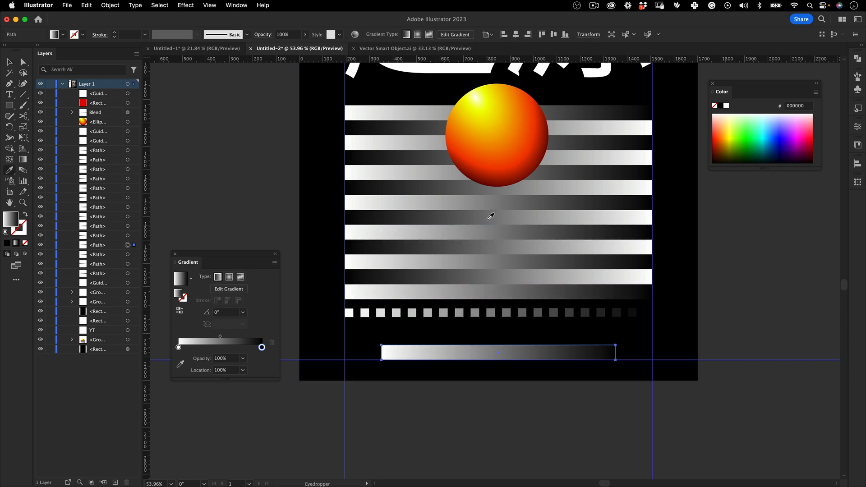
pyautogui.press('i')
pyautogui.click(498, 131)
pyautogui.click(218, 277)
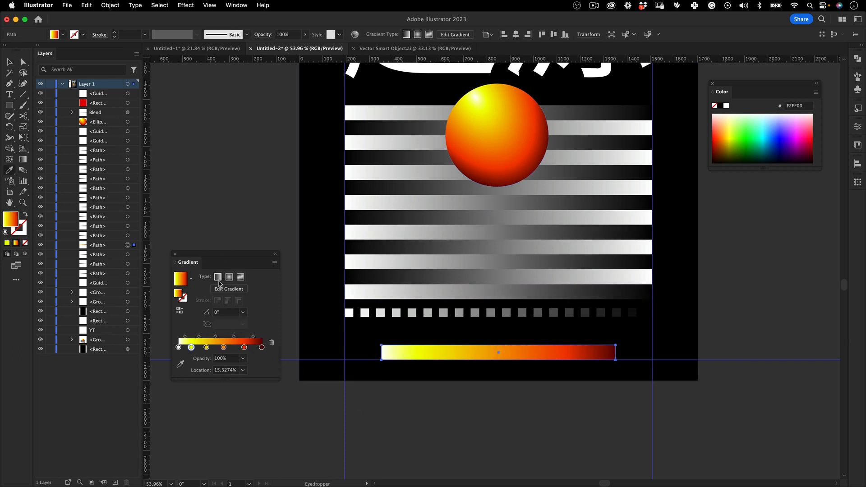
# Set the height of the yellow-to-red gradient bar to 50 px
pyautogui.press('v')
pyautogui.click(587, 34)
pyautogui.click(578, 61)
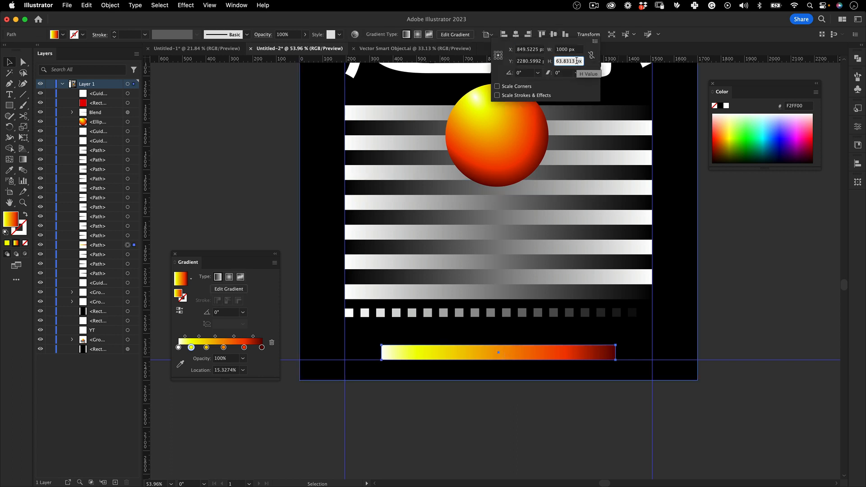
pyautogui.press('Return')
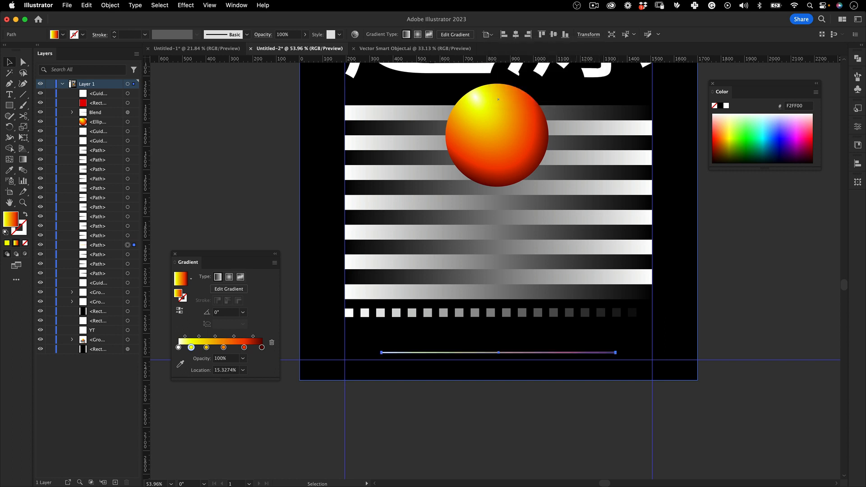
pyautogui.click(586, 36)
pyautogui.click(571, 61)
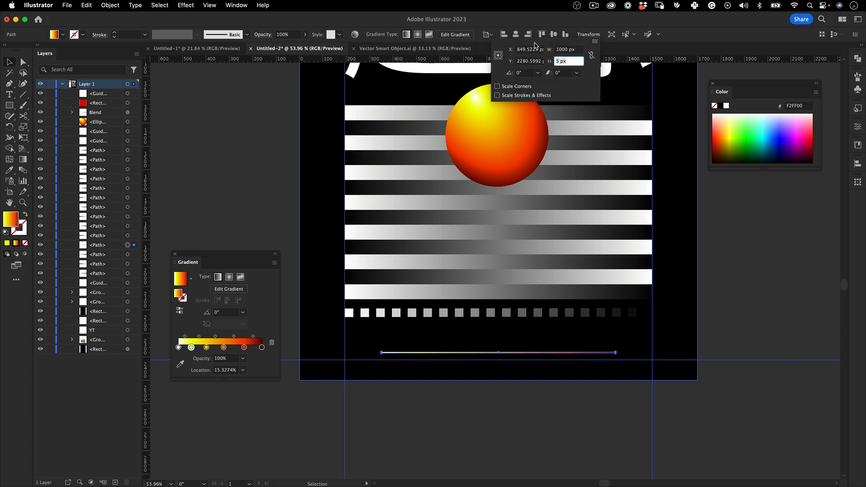
pyautogui.write('50')
pyautogui.press('Tab')
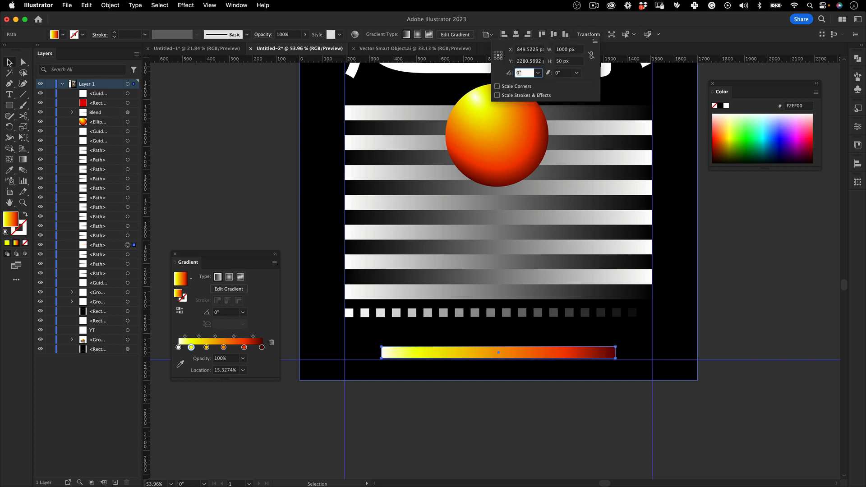
# Move the 50 px high gradient bar down so its lower edge sits on the bottom margin guide
pyautogui.click(9, 63)
pyautogui.click(178, 135)
pyautogui.scroll(-3, 498, 266)
pyautogui.scroll(5, 498, 264)
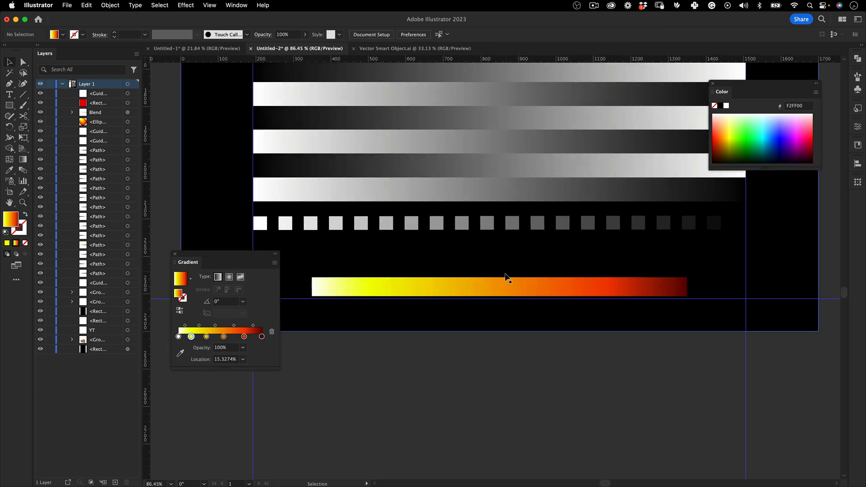
pyautogui.moveTo(505, 281); pyautogui.dragTo(505, 282)
# Draw a square about 125 px wide at the corner of the left margin guide and the bottom guide
pyautogui.keyDown('super'); pyautogui.moveTo(522, 262); pyautogui.dragTo(411, 308); pyautogui.keyUp('super')
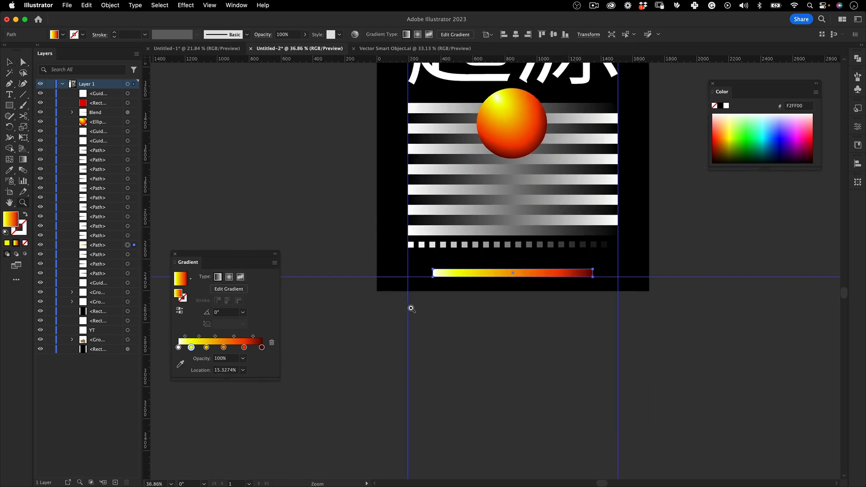
pyautogui.moveTo(547, 192); pyautogui.dragTo(517, 198)
pyautogui.keyDown('super'); pyautogui.moveTo(439, 263); pyautogui.dragTo(453, 205); pyautogui.keyUp('super')
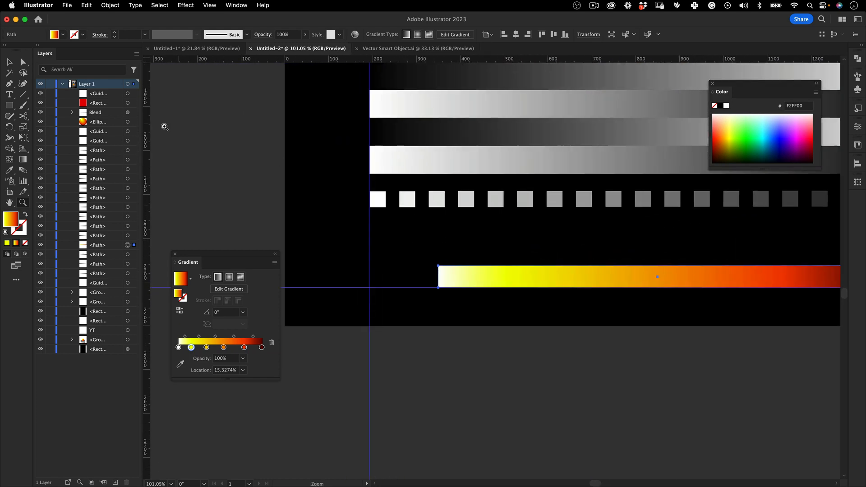
pyautogui.moveTo(369, 287); pyautogui.dragTo(424, 233)
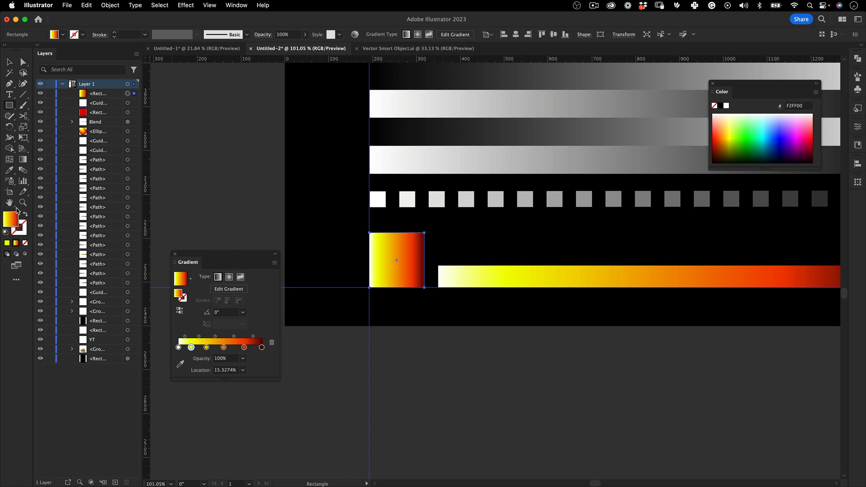
# Give the new square a solid yellow F2FF00 stroke and remove its fill
pyautogui.click(23, 229)
pyautogui.click(7, 242)
pyautogui.click(11, 218)
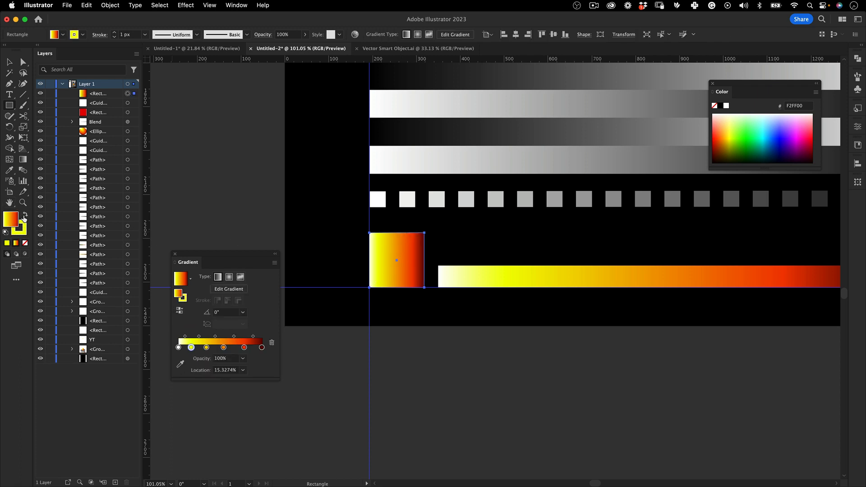
pyautogui.click(25, 243)
pyautogui.press('v')
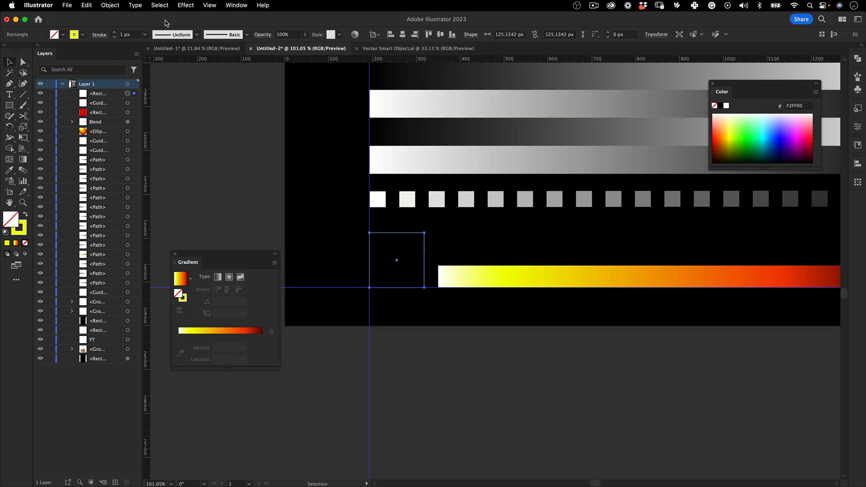
# Set the square's stroke weight to 4 px and align the stroke to the inside
pyautogui.click(145, 35)
pyautogui.click(158, 73)
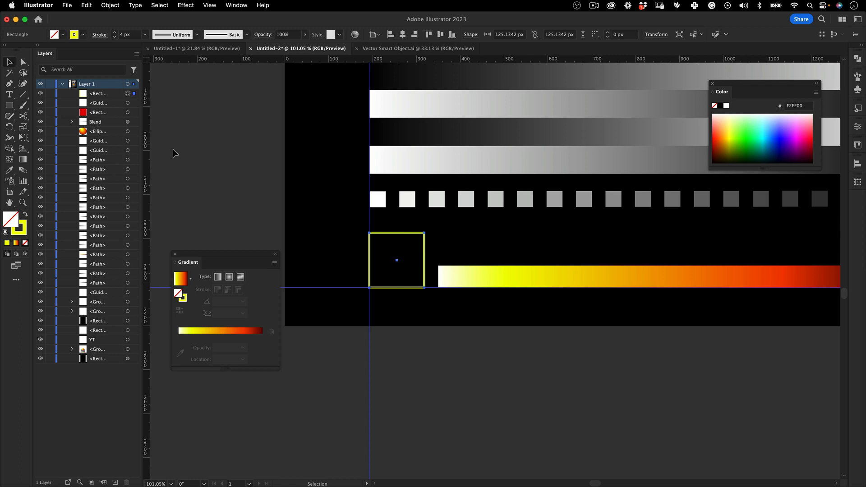
pyautogui.click(99, 35)
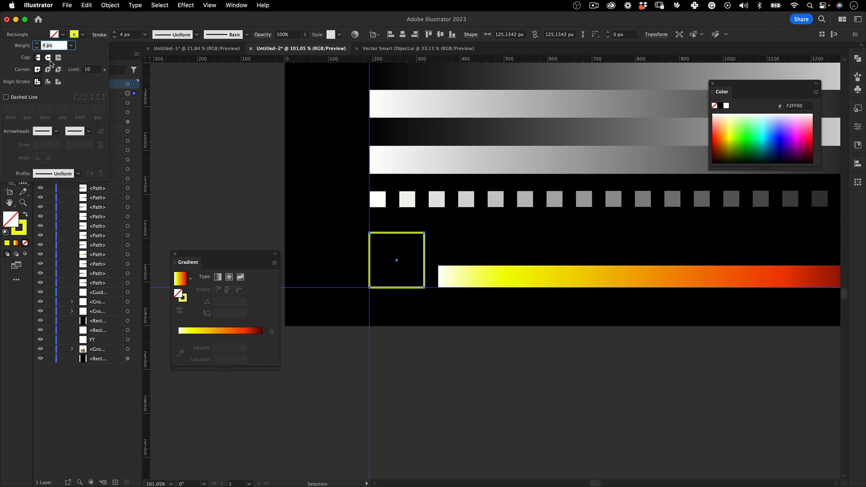
pyautogui.click(48, 83)
pyautogui.click(255, 155)
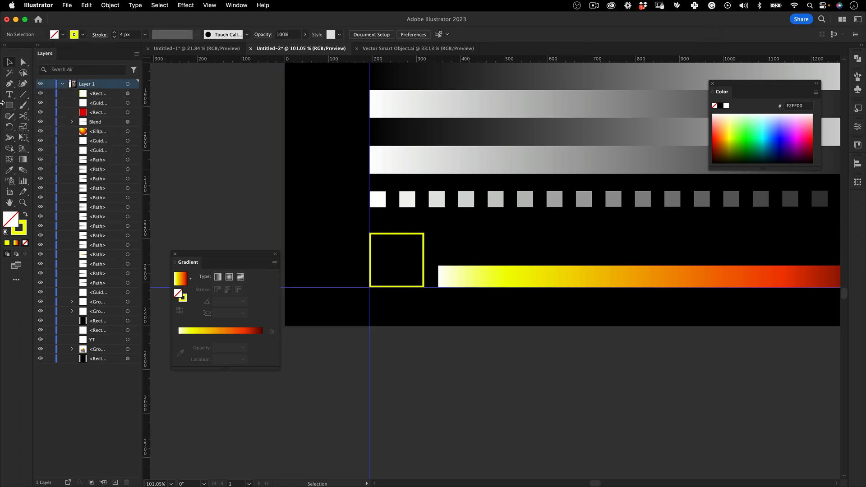
# Add the point text "YT" beside the artboard and set its font to Times Roman
pyautogui.press('t')
pyautogui.click(255, 172)
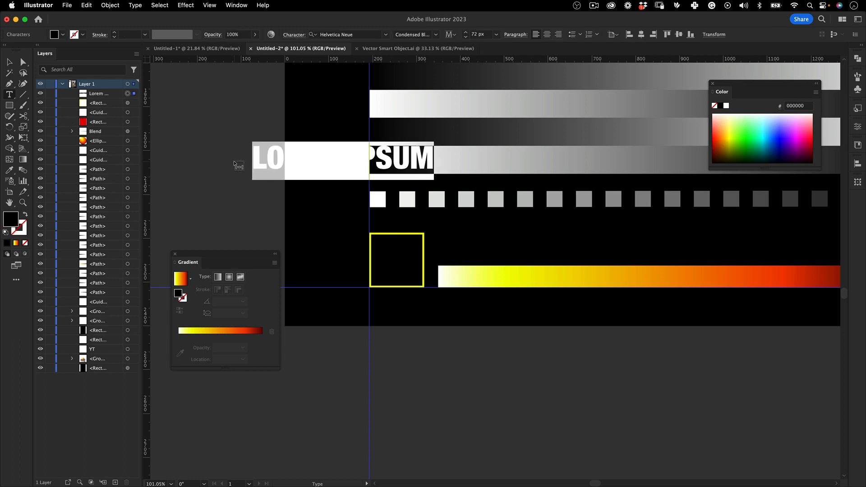
pyautogui.write('YT')
pyautogui.press('Escape')
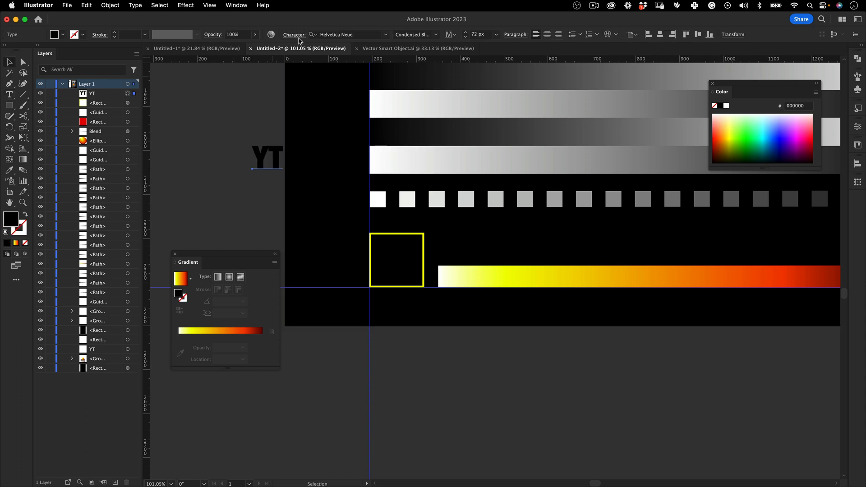
pyautogui.click(354, 36)
pyautogui.write('ti,mes')
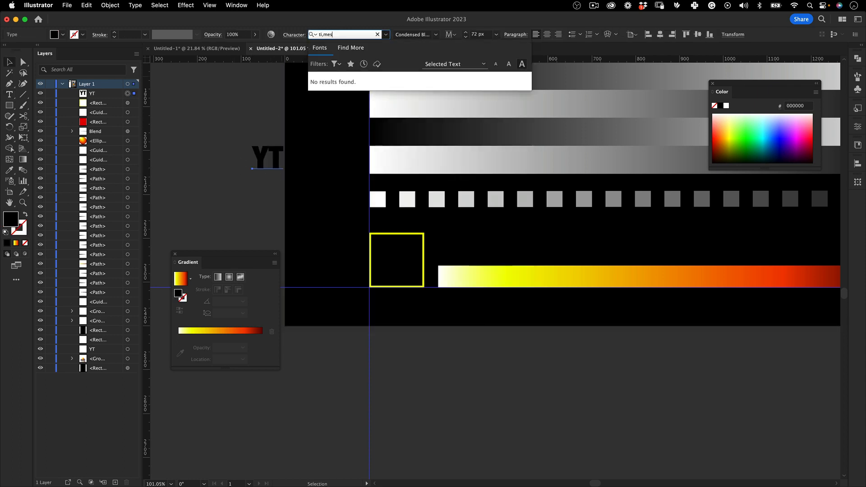
pyautogui.press('BackSpace')
pyautogui.press('BackSpace')
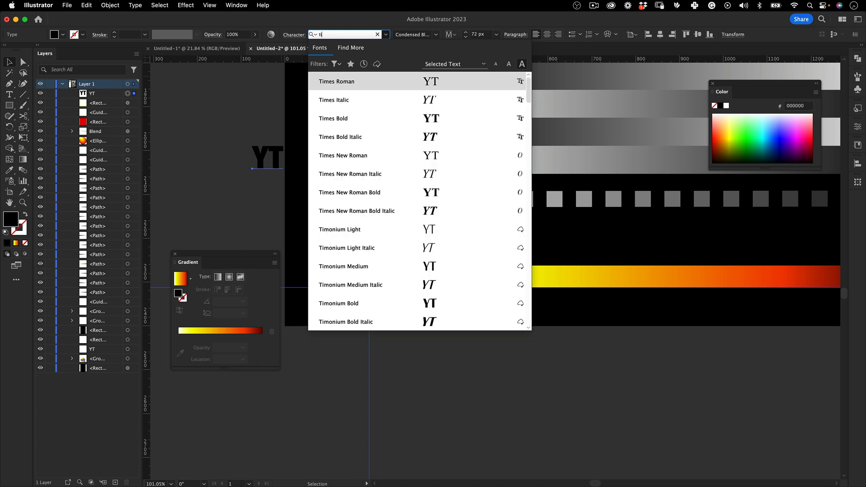
pyautogui.click(393, 82)
# Move the YT text into the yellow-outlined square and change its fill to white
pyautogui.moveTo(266, 157); pyautogui.dragTo(387, 261)
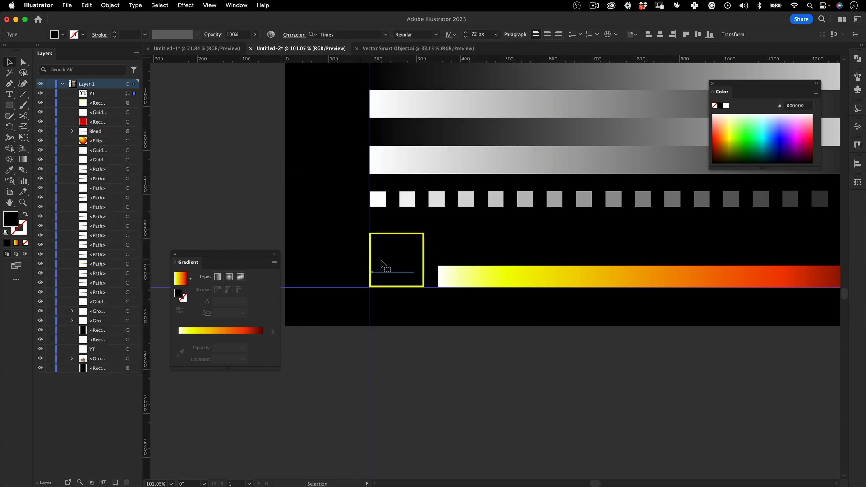
pyautogui.doubleClick(12, 216)
pyautogui.moveTo(369, 141); pyautogui.dragTo(358, 134)
pyautogui.click(581, 141)
pyautogui.click(454, 381)
# Scale the YT text down to about 50 px so it fits centred inside the square
pyautogui.press('z')
pyautogui.moveTo(442, 377); pyautogui.dragTo(395, 260)
pyautogui.press('v')
pyautogui.press('e')
pyautogui.click(434, 34)
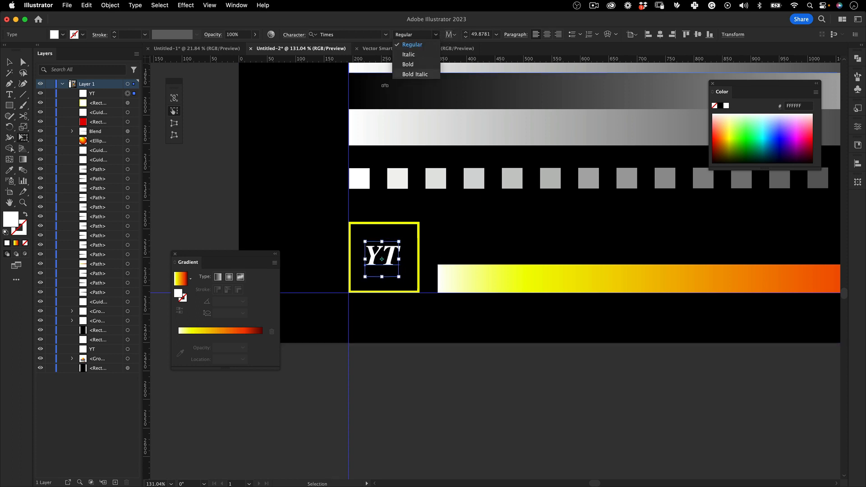
pyautogui.click(214, 183)
pyautogui.press('v')
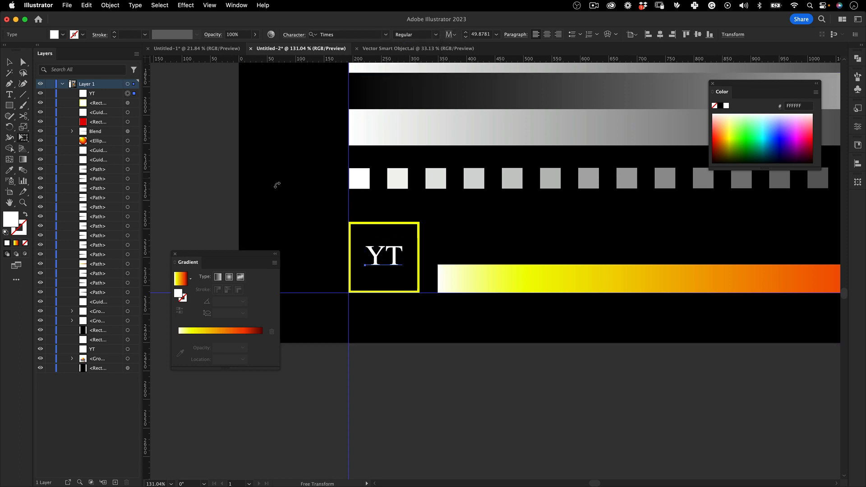
pyautogui.click(276, 185)
# Change the stroke of the square around YT to white and its weight to 3 px
pyautogui.press('z')
pyautogui.moveTo(425, 193); pyautogui.dragTo(416, 225)
pyautogui.press('v')
pyautogui.click(419, 228)
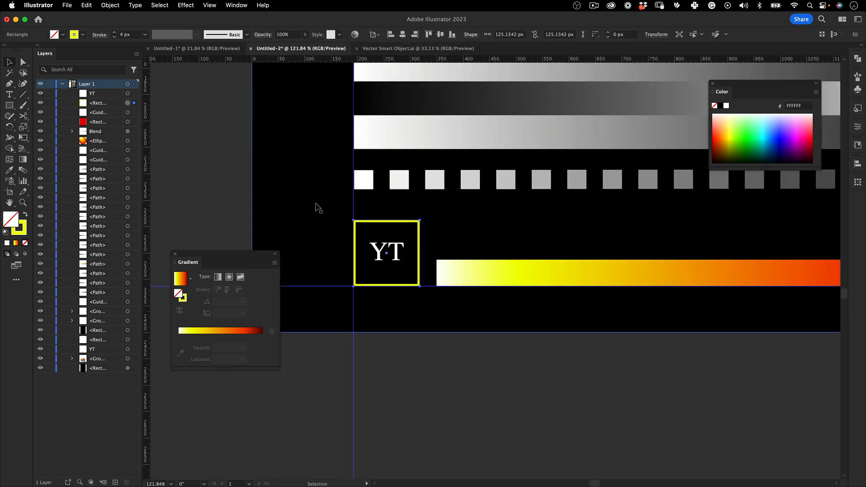
pyautogui.doubleClick(20, 228)
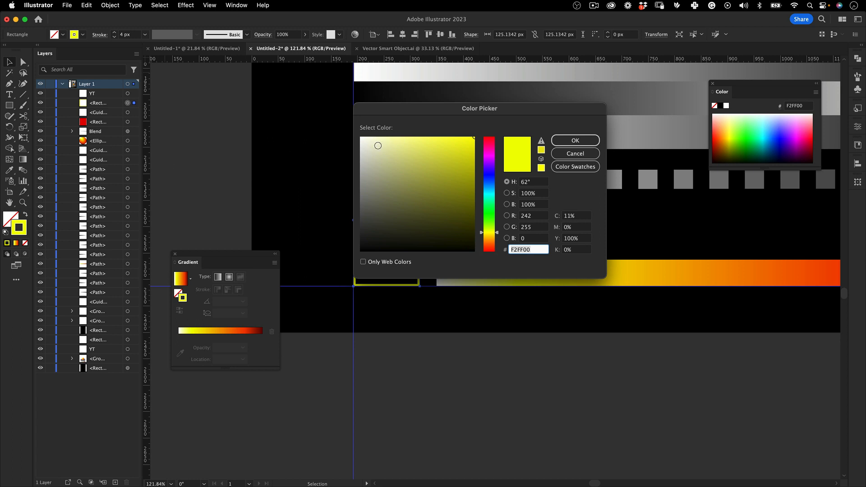
pyautogui.moveTo(378, 145); pyautogui.dragTo(360, 137)
pyautogui.click(575, 140)
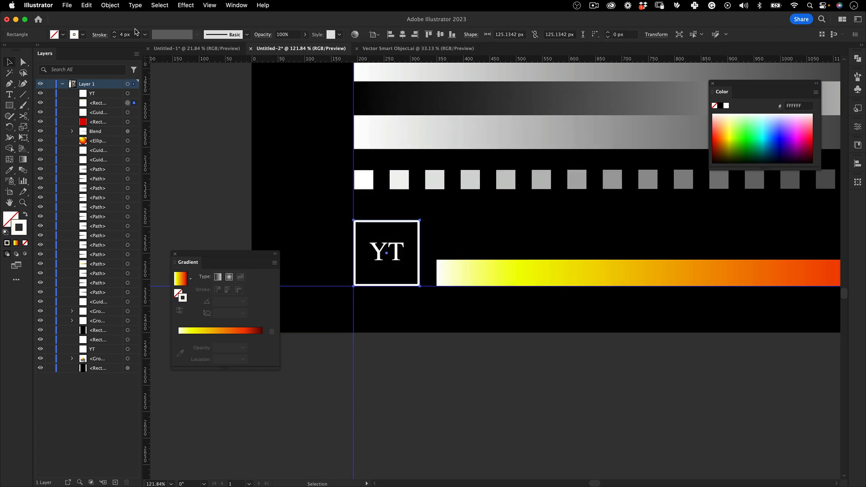
pyautogui.moveTo(134, 34); pyautogui.dragTo(112, 33)
pyautogui.write('3')
pyautogui.click(185, 120)
# Delete the leftover red spacer rectangle above the ORIGIN title
pyautogui.press('z')
pyautogui.moveTo(442, 254)
pyautogui.mouseDown()
pyautogui.moveTo(329, 286)
pyautogui.moveTo(355, 263)
pyautogui.mouseUp()
pyautogui.moveTo(416, 250); pyautogui.dragTo(392, 280)
pyautogui.moveTo(443, 217); pyautogui.dragTo(379, 253)
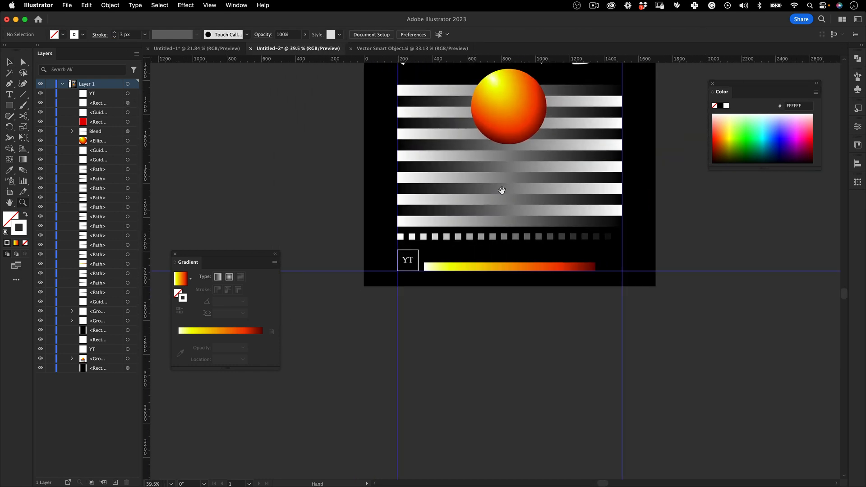
pyautogui.moveTo(518, 192); pyautogui.dragTo(481, 352)
pyautogui.moveTo(474, 275); pyautogui.dragTo(465, 293)
pyautogui.moveTo(466, 339); pyautogui.dragTo(498, 384)
pyautogui.press('v')
pyautogui.moveTo(466, 106); pyautogui.dragTo(496, 78)
pyautogui.press('Delete')
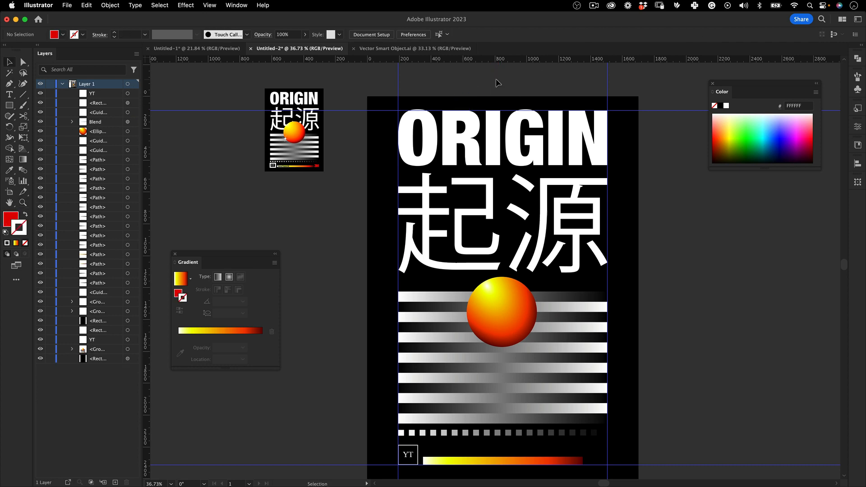
# Add the point text "3M" outside the artboard, near the end of the fading square row
pyautogui.scroll(-5, 518, 302)
pyautogui.press('z')
pyautogui.moveTo(530, 302); pyautogui.dragTo(633, 287)
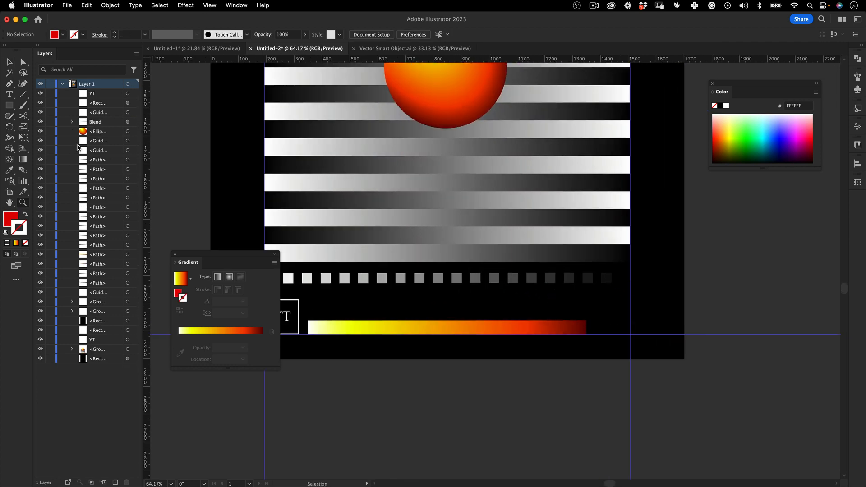
pyautogui.scroll(10, 422, 193)
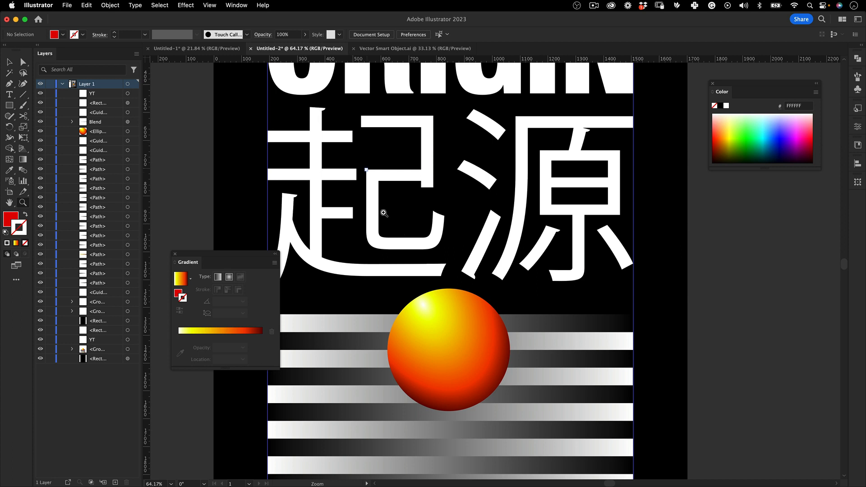
pyautogui.scroll(-6, 381, 213)
pyautogui.press('t')
pyautogui.scroll(-3, 435, 134)
pyautogui.scroll(-2, 435, 134)
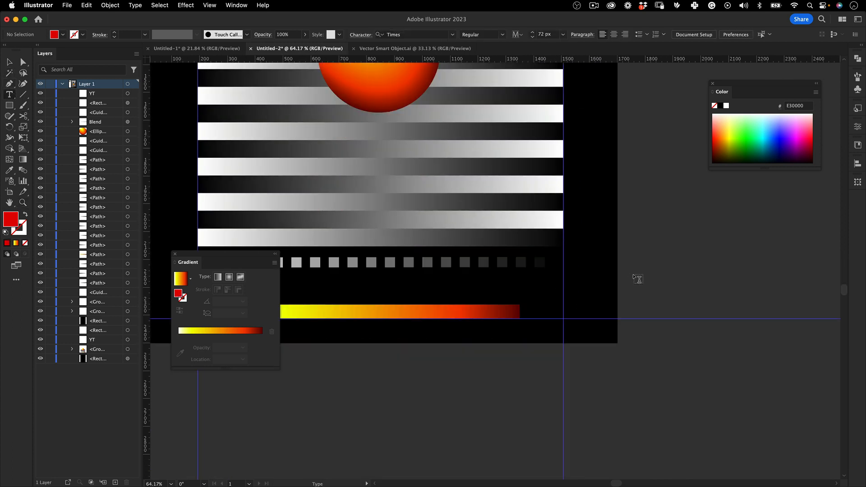
pyautogui.click(645, 264)
pyautogui.write('3M')
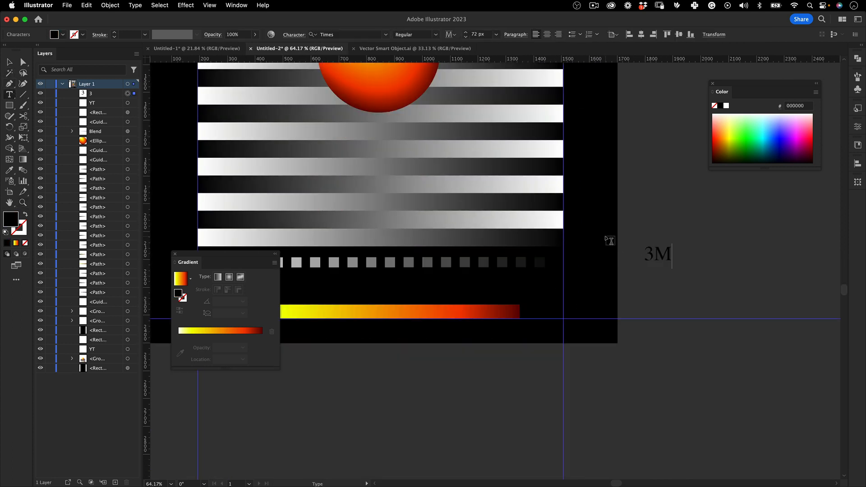
# Set the 3M text in Helvetica Neue Condensed Black and fill it with red DA1100
pyautogui.press('super+a')
pyautogui.click(367, 34)
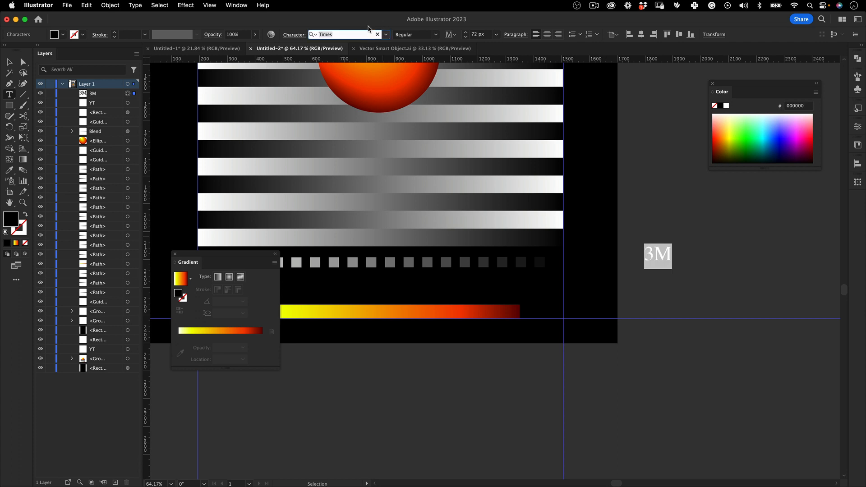
pyautogui.write('helve')
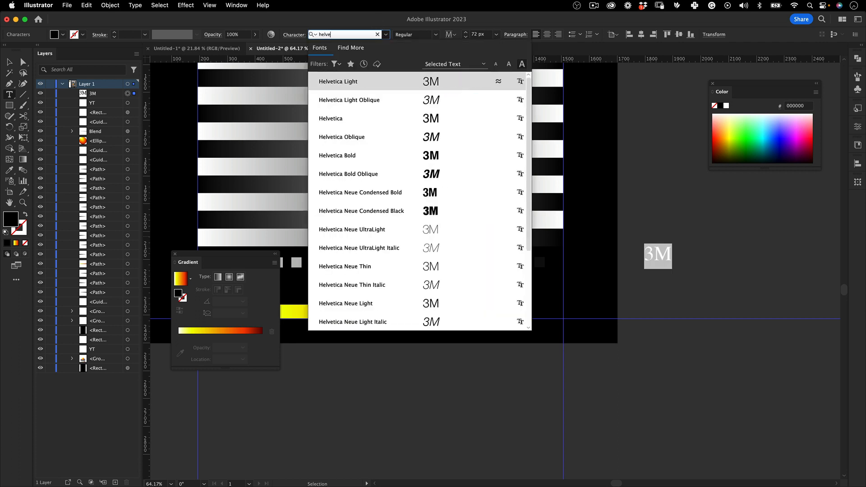
pyautogui.click(443, 210)
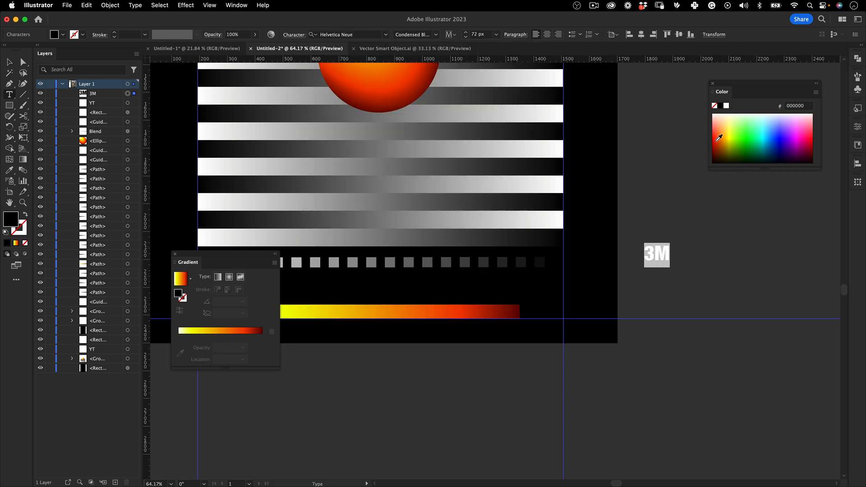
pyautogui.click(715, 138)
pyautogui.press('Escape')
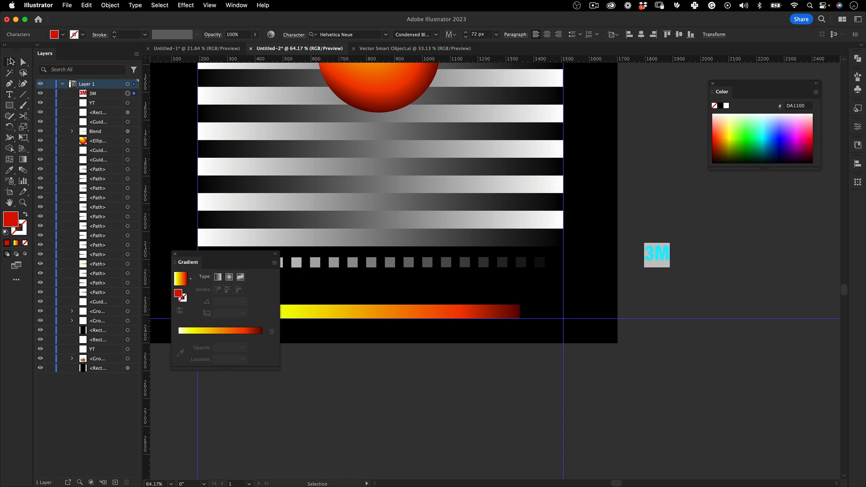
pyautogui.click(721, 207)
# Place the 3M text in the corner of the right margin and bottom guides and scale it up to about 115 px
pyautogui.moveTo(668, 255); pyautogui.dragTo(631, 303)
pyautogui.press('z')
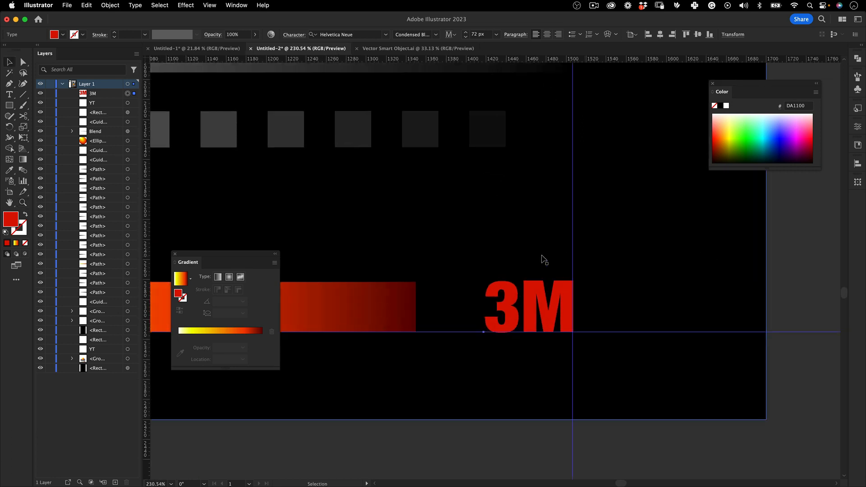
pyautogui.press('e')
pyautogui.moveTo(481, 269); pyautogui.dragTo(415, 223)
pyautogui.press('v')
pyautogui.moveTo(549, 261); pyautogui.dragTo(401, 285)
pyautogui.press('z')
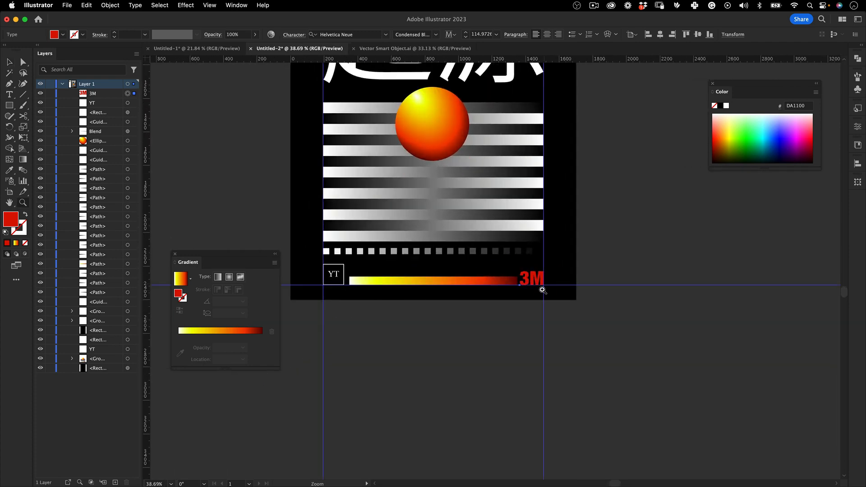
# Scale the 3M text down slightly and realign it with the corner of the right margin and bottom guides
pyautogui.moveTo(521, 287); pyautogui.dragTo(626, 228)
pyautogui.moveTo(527, 275); pyautogui.dragTo(577, 248)
pyautogui.press('e')
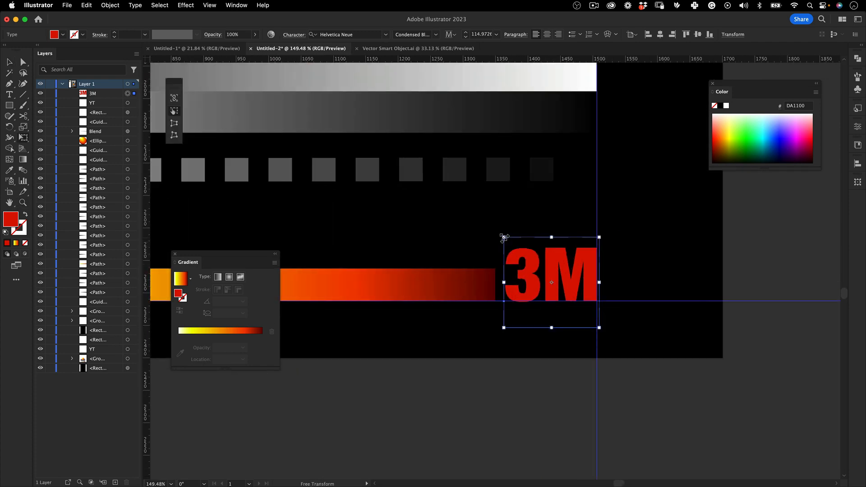
pyautogui.moveTo(504, 238); pyautogui.dragTo(520, 252)
pyautogui.press('v')
pyautogui.moveTo(587, 270); pyautogui.dragTo(587, 269)
pyautogui.press('z')
pyautogui.moveTo(491, 258); pyautogui.dragTo(322, 315)
pyautogui.moveTo(391, 281); pyautogui.dragTo(419, 363)
pyautogui.press('v')
pyautogui.click(468, 408)
# Hide the guides to show the clean poster artwork
pyautogui.press('z')
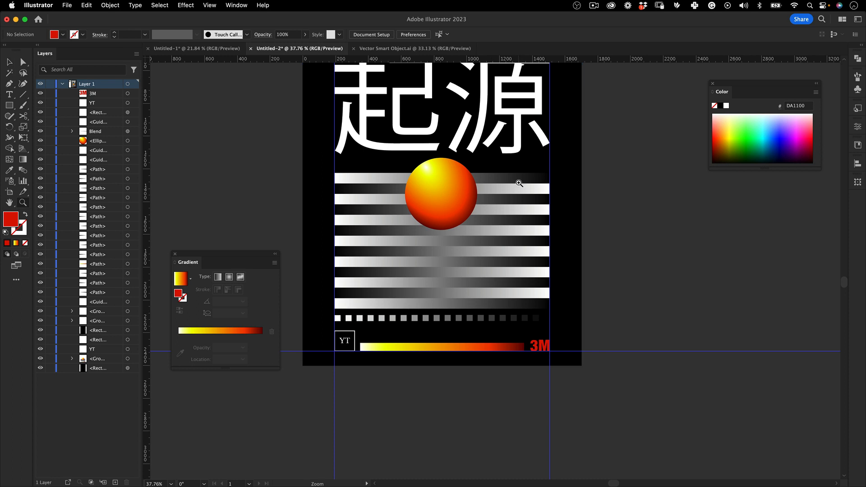
pyautogui.moveTo(518, 184); pyautogui.dragTo(463, 223)
pyautogui.press('h')
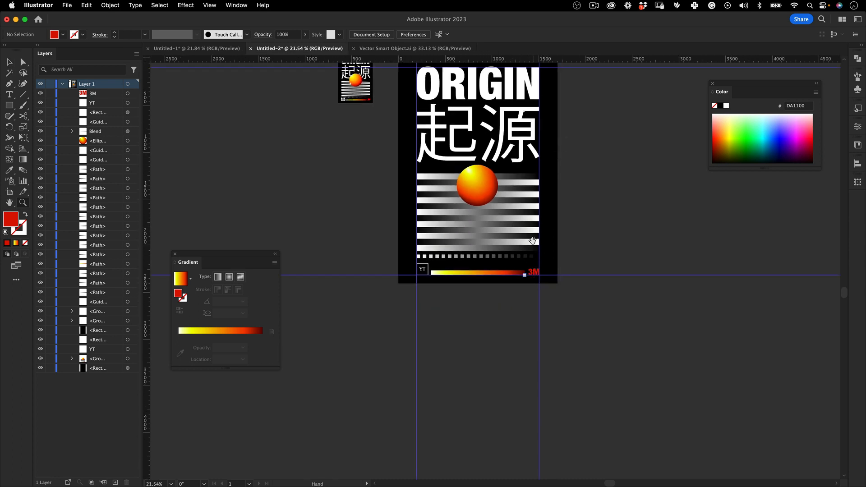
pyautogui.moveTo(565, 177); pyautogui.dragTo(545, 261)
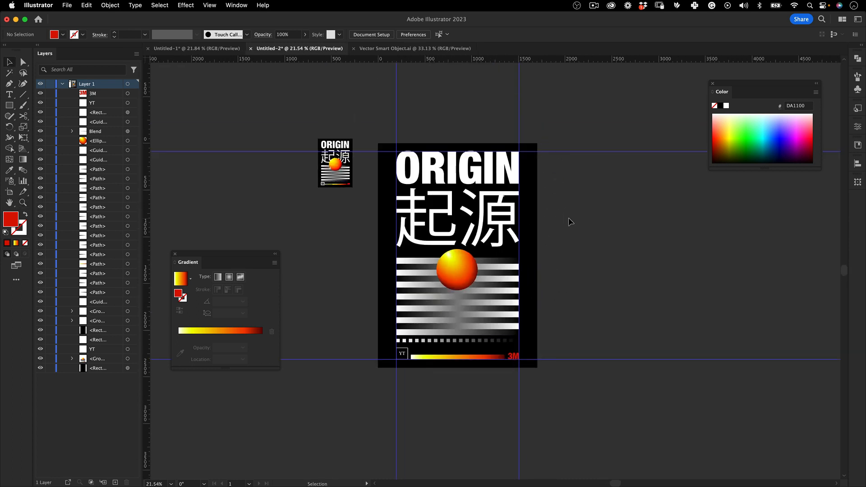
pyautogui.press('super+semicolon')
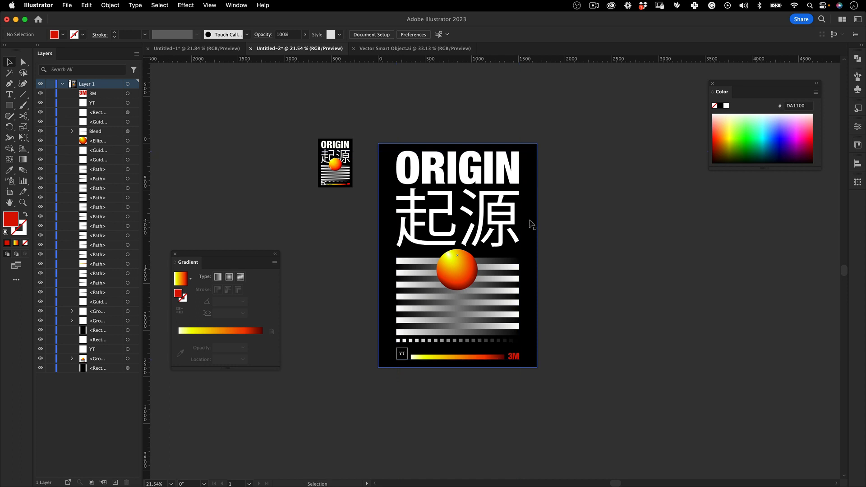
pyautogui.moveTo(613, 111); pyautogui.dragTo(382, 404)
pyautogui.click(388, 399)
# Compare the small reference poster with the recreated artwork, examining the star sparkle on the sphere's edge
pyautogui.press('z')
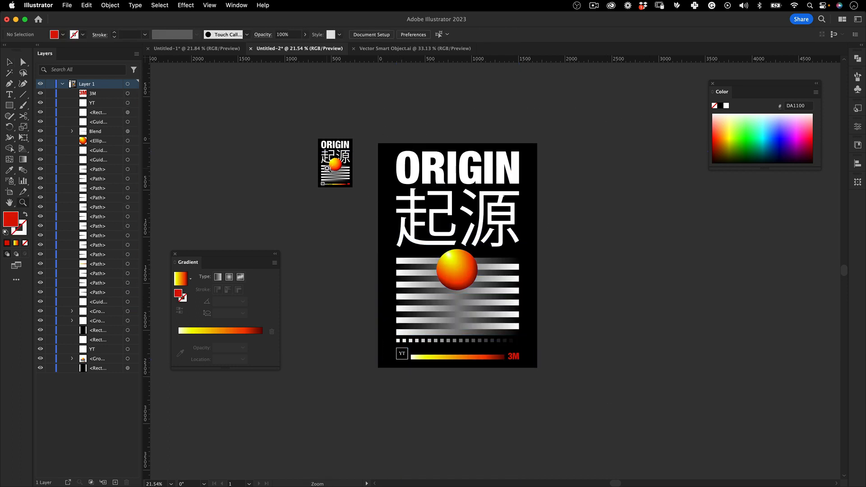
pyautogui.moveTo(328, 168); pyautogui.dragTo(622, 90)
pyautogui.moveTo(454, 166); pyautogui.dragTo(494, 165)
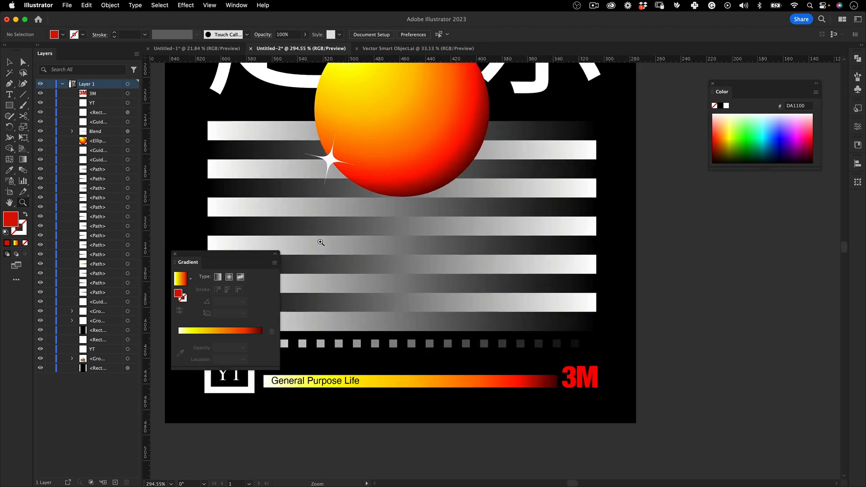
pyautogui.moveTo(567, 220); pyautogui.dragTo(382, 252)
pyautogui.moveTo(566, 300); pyautogui.dragTo(266, 183)
pyautogui.moveTo(553, 278); pyautogui.dragTo(382, 132)
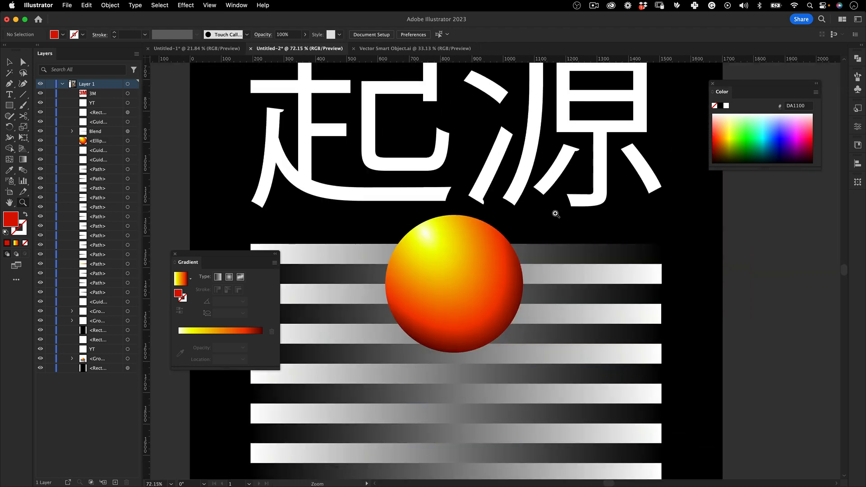
pyautogui.moveTo(555, 212); pyautogui.dragTo(483, 239)
pyautogui.moveTo(495, 265); pyautogui.dragTo(480, 274)
# Draw a circle about 117 px wide centered on the sphere's left edge and fill it with white FFFFFF
pyautogui.click(10, 107)
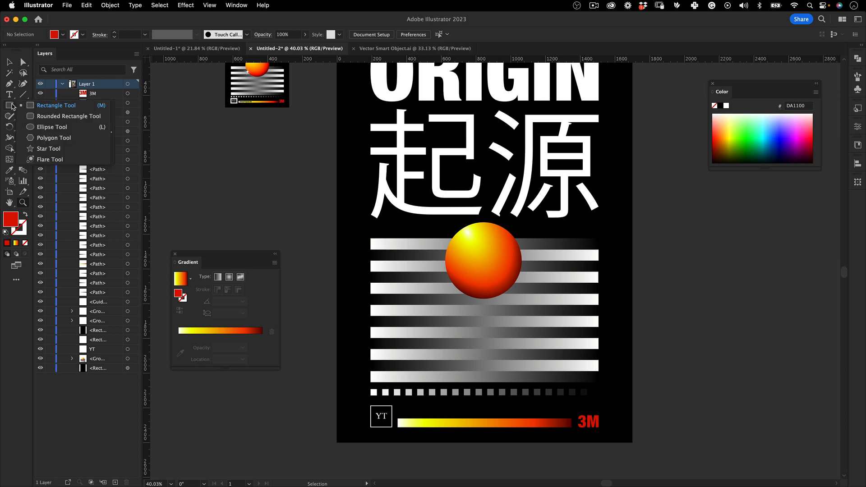
pyautogui.click(50, 127)
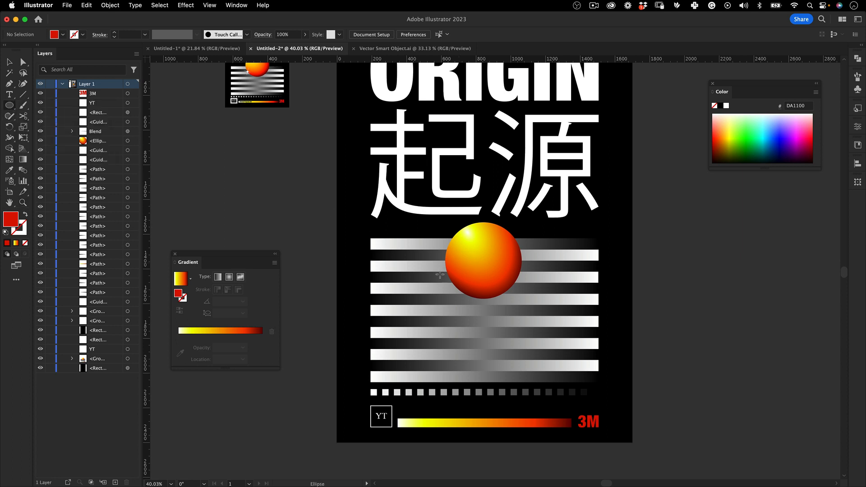
pyautogui.moveTo(445, 267); pyautogui.dragTo(456, 264)
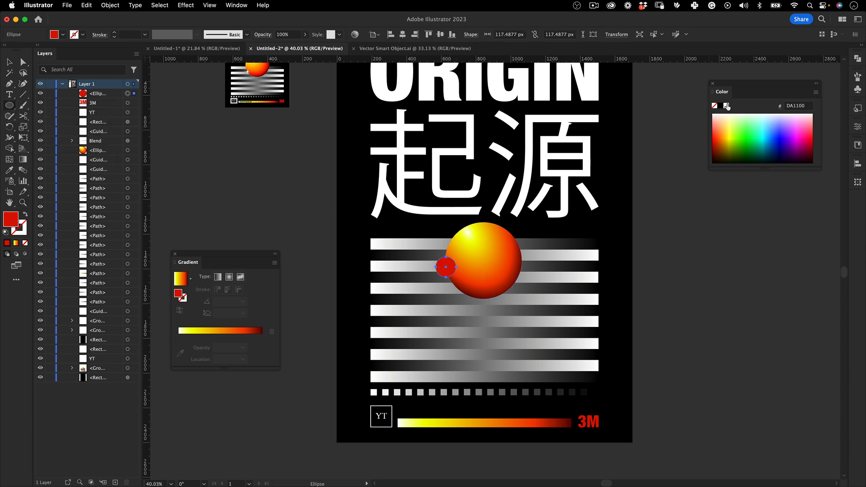
pyautogui.click(726, 105)
# Apply a Pucker & Bloat effect of -100% to the white circle to shape it into a four-pointed star
pyautogui.click(185, 5)
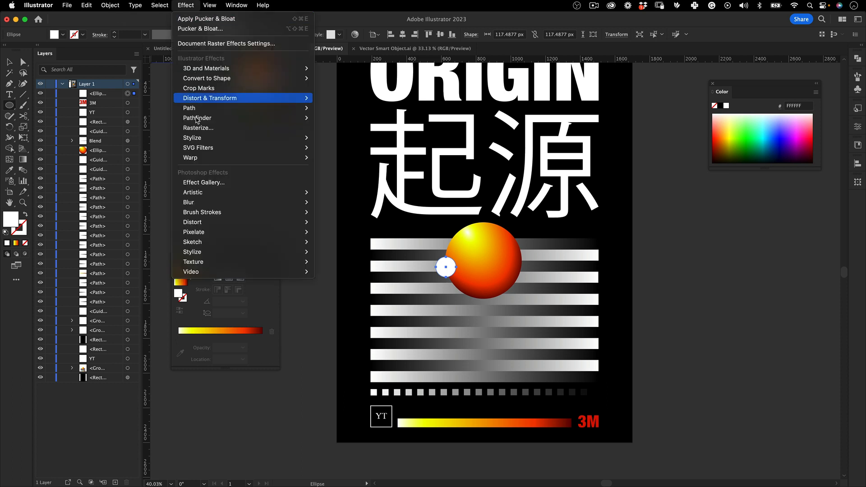
pyautogui.moveTo(289, 98)
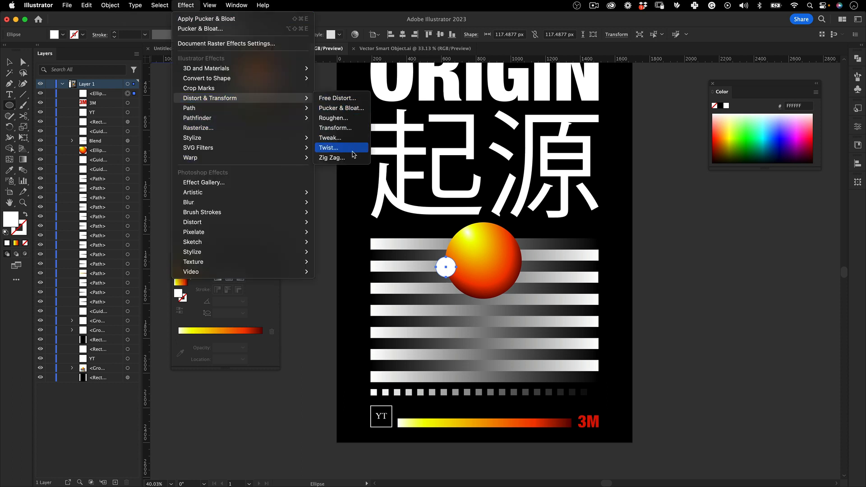
pyautogui.click(341, 108)
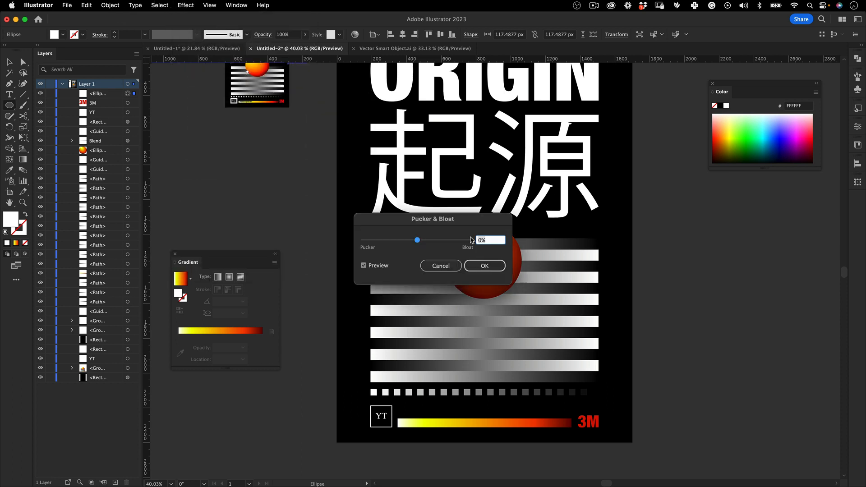
pyautogui.write('-100')
pyautogui.press('Tab')
pyautogui.click(484, 266)
# Rotate the white star on the sphere's edge about 30° and scale it down to about 83 px
pyautogui.press('e')
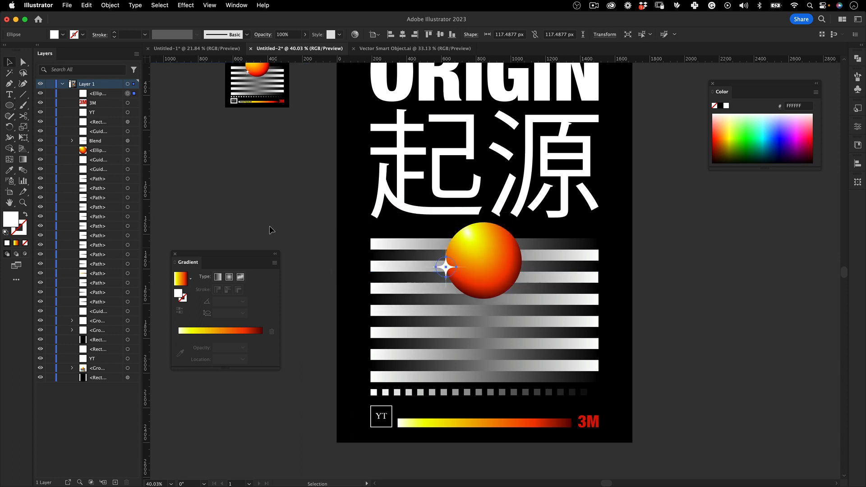
pyautogui.press('super+shift+a')
pyautogui.scroll(3, 446, 262)
pyautogui.click(445, 266)
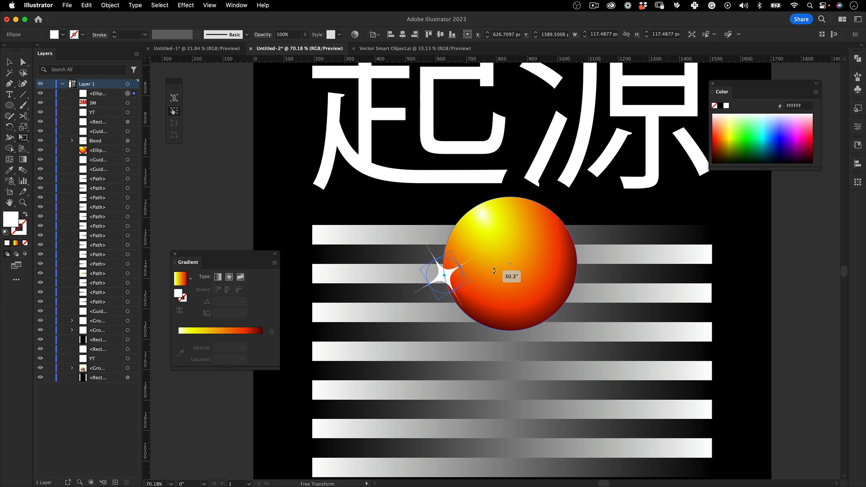
pyautogui.moveTo(468, 282); pyautogui.dragTo(461, 279)
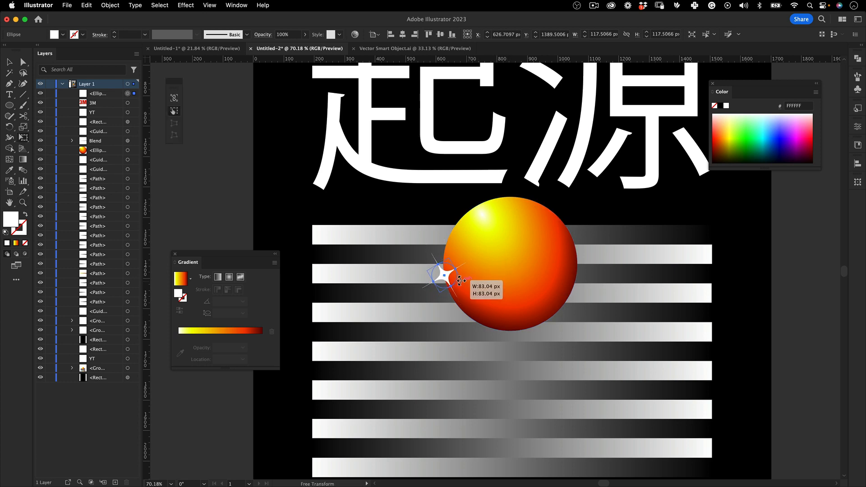
pyautogui.press('v')
pyautogui.click(248, 210)
# Delete the small reference poster beside the artboard
pyautogui.press('z')
pyautogui.moveTo(513, 192); pyautogui.dragTo(401, 224)
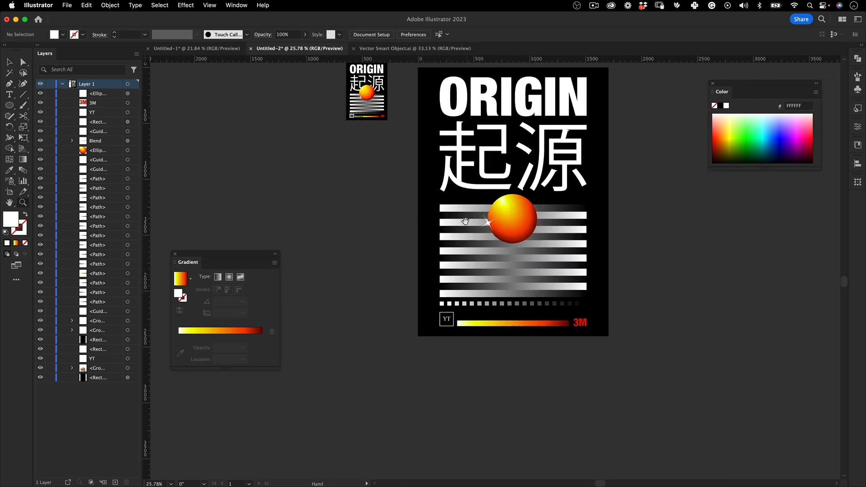
pyautogui.moveTo(516, 254); pyautogui.dragTo(448, 274)
pyautogui.press('v')
pyautogui.moveTo(326, 86); pyautogui.dragTo(261, 188)
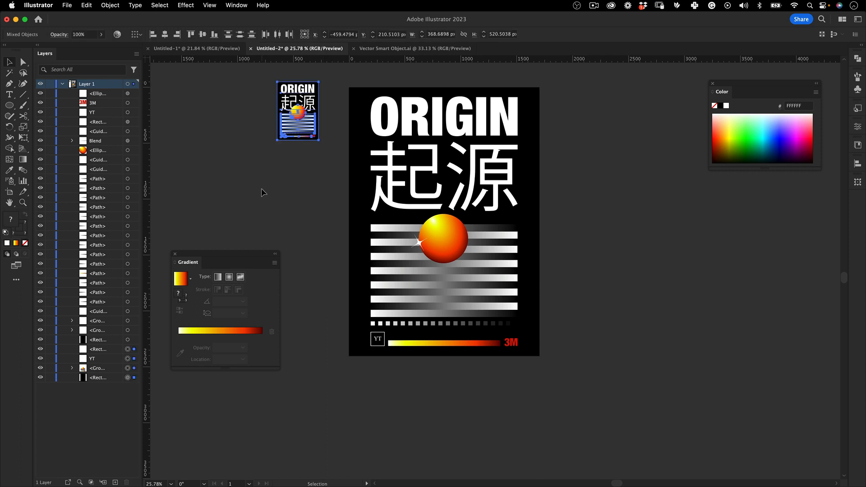
pyautogui.press('Delete')
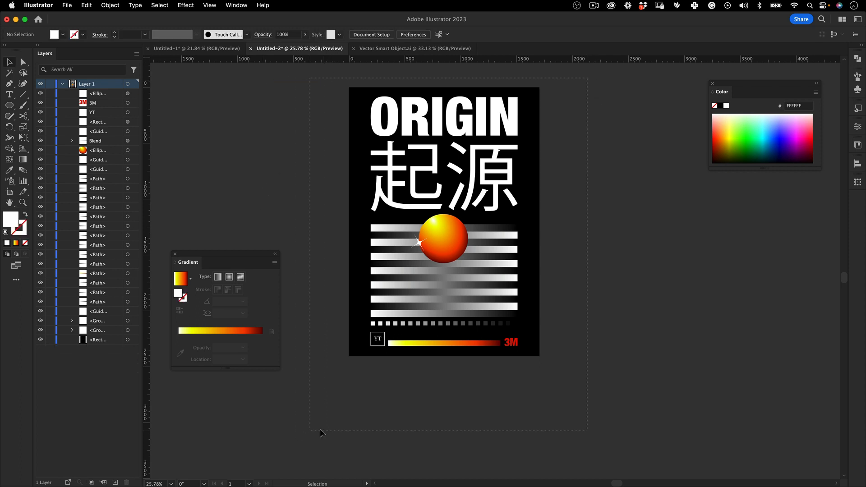
# Copy all of the poster artwork and switch to Photoshop
pyautogui.press('super+a')
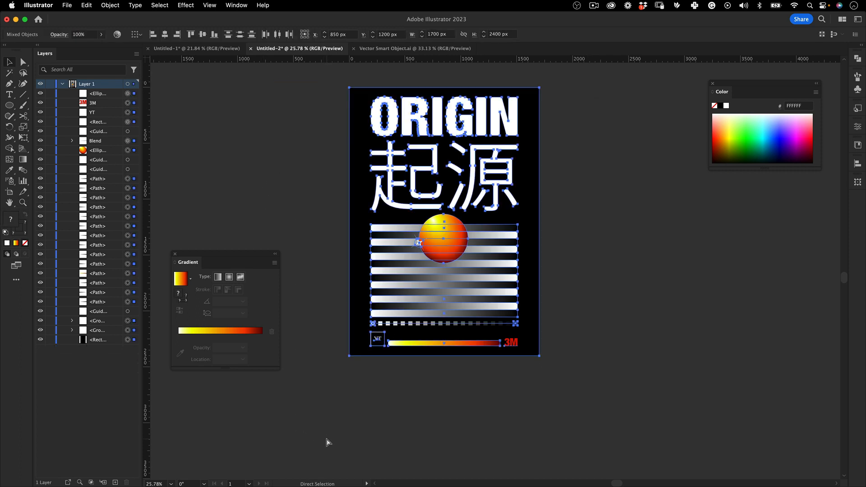
pyautogui.press('super+Tab')
pyautogui.press('super+Tab')
pyautogui.press('super+Tab')
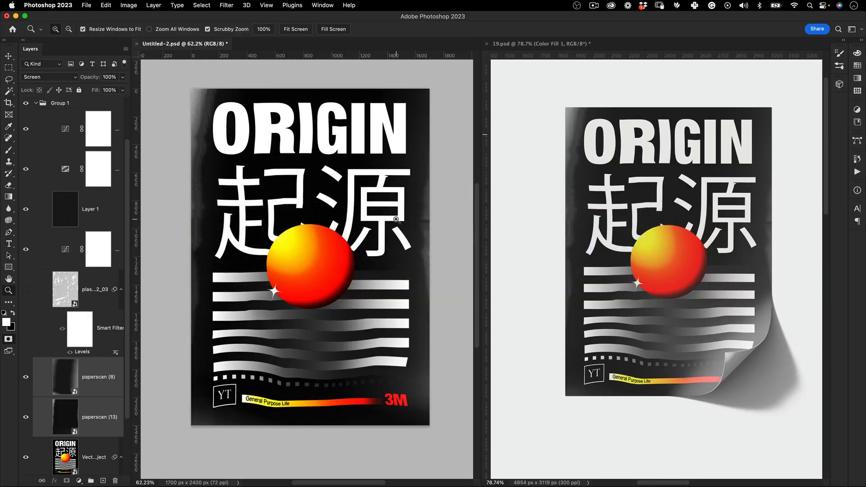
# Create a new 1700 x 2400 px document at 72 pixels/inch and paste the poster artwork as a Smart Object
pyautogui.press('super+n')
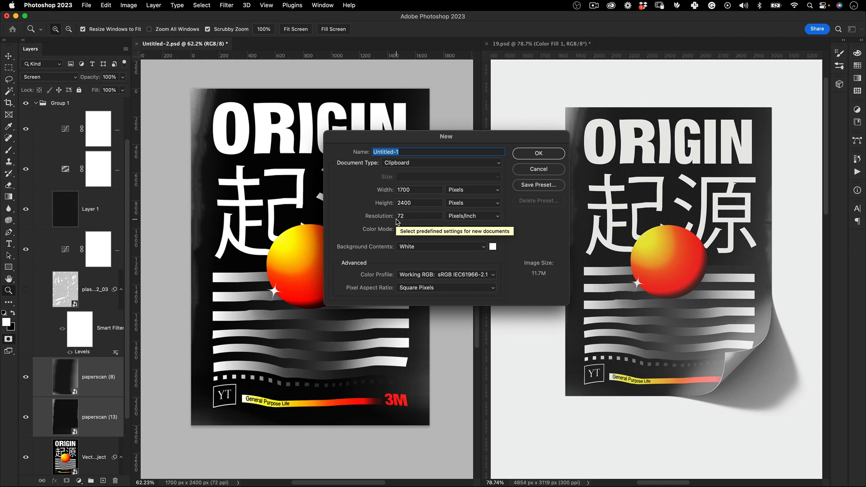
pyautogui.press('Return')
pyautogui.press('f')
pyautogui.press('super+v')
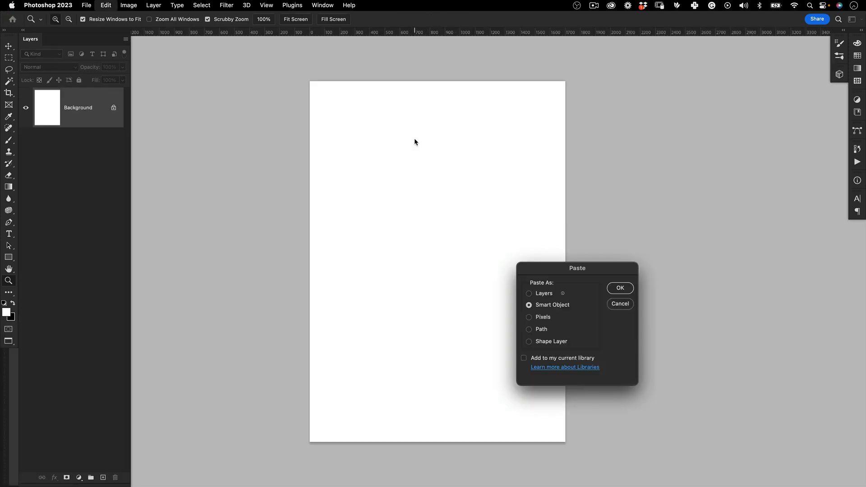
pyautogui.click(611, 290)
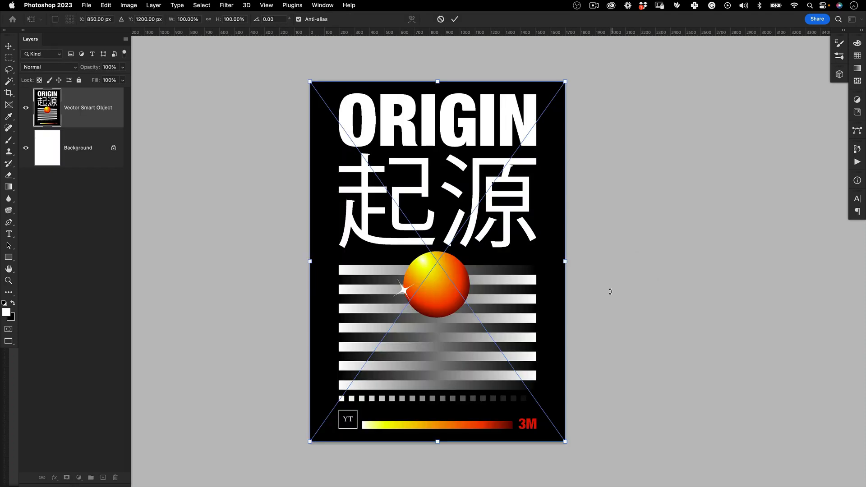
pyautogui.press('Return')
pyautogui.press('z')
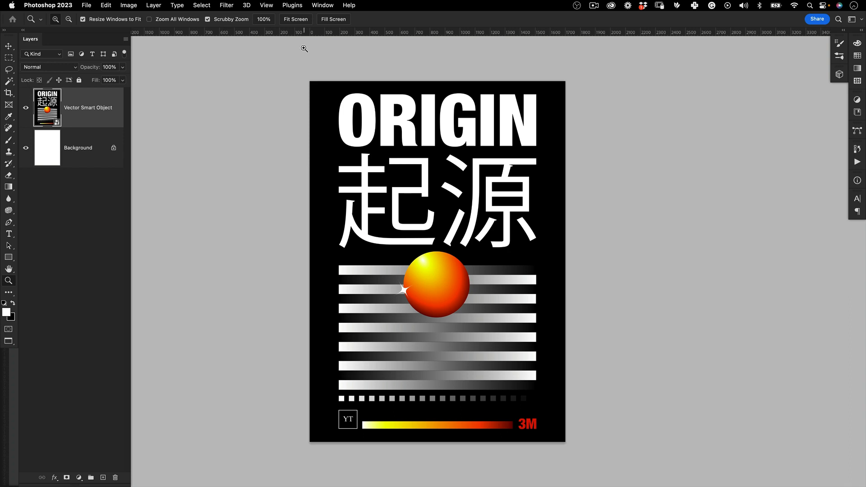
# Start the Liquify filter on the poster layer and warp the gradient bars, square row and YT box into gentle waves with a 664 brush
pyautogui.click(230, 6)
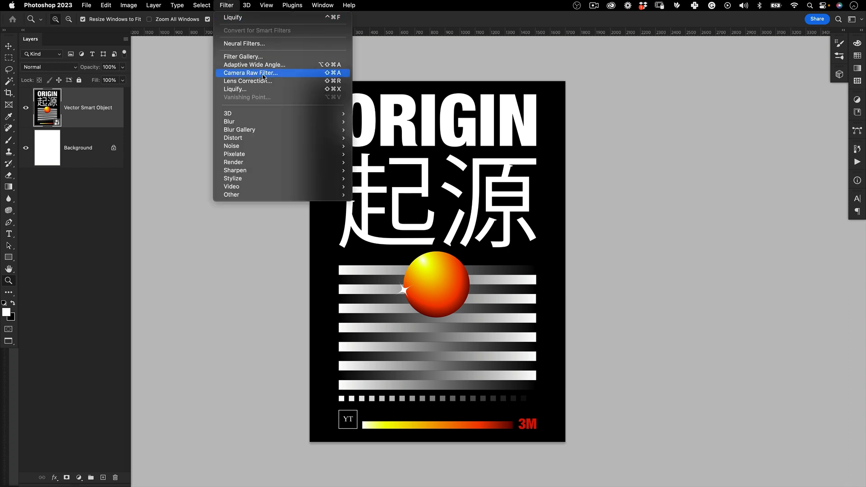
pyautogui.click(276, 89)
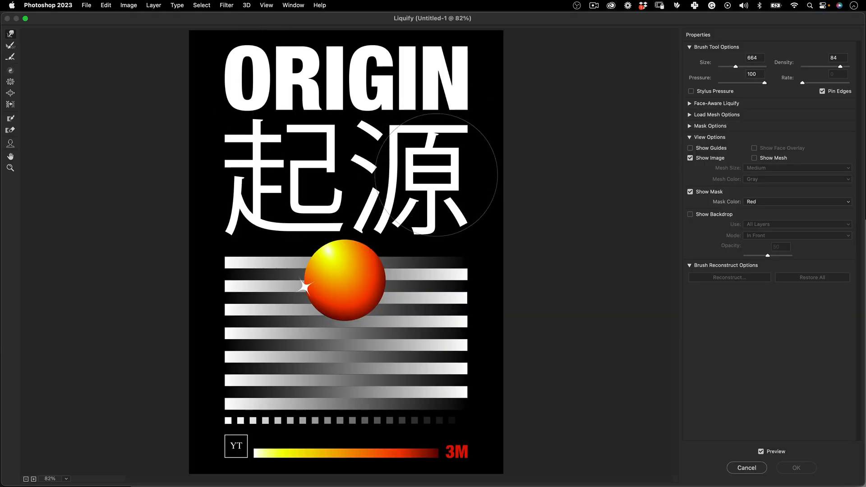
pyautogui.moveTo(436, 175); pyautogui.dragTo(336, 181)
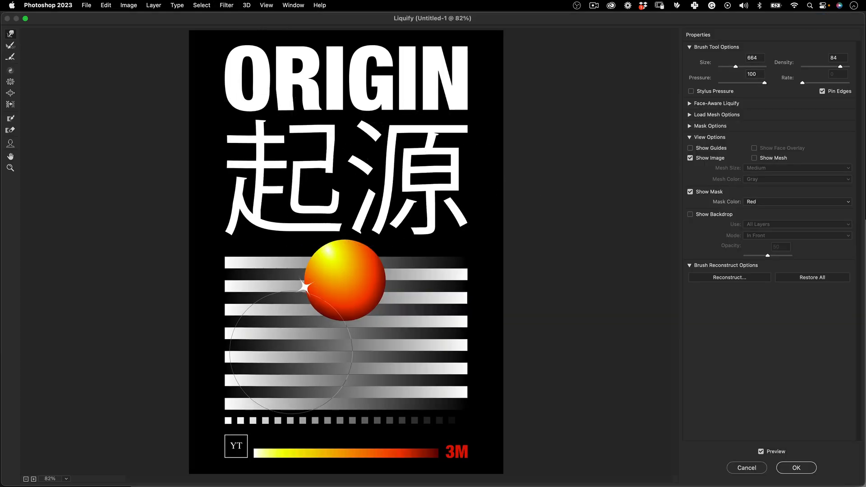
pyautogui.moveTo(290, 352); pyautogui.dragTo(280, 350)
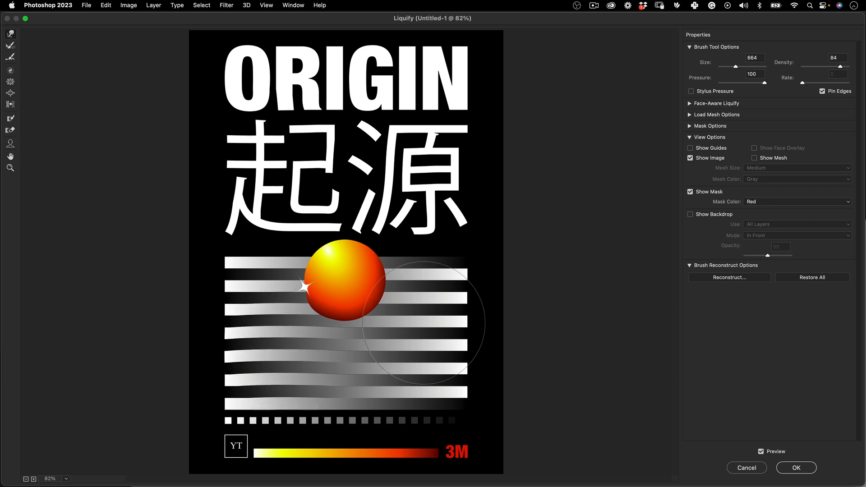
pyautogui.moveTo(432, 334)
pyautogui.mouseDown()
pyautogui.moveTo(432, 321)
pyautogui.moveTo(424, 341)
pyautogui.mouseUp()
pyautogui.moveTo(394, 410); pyautogui.dragTo(389, 417)
pyautogui.moveTo(242, 427); pyautogui.dragTo(238, 424)
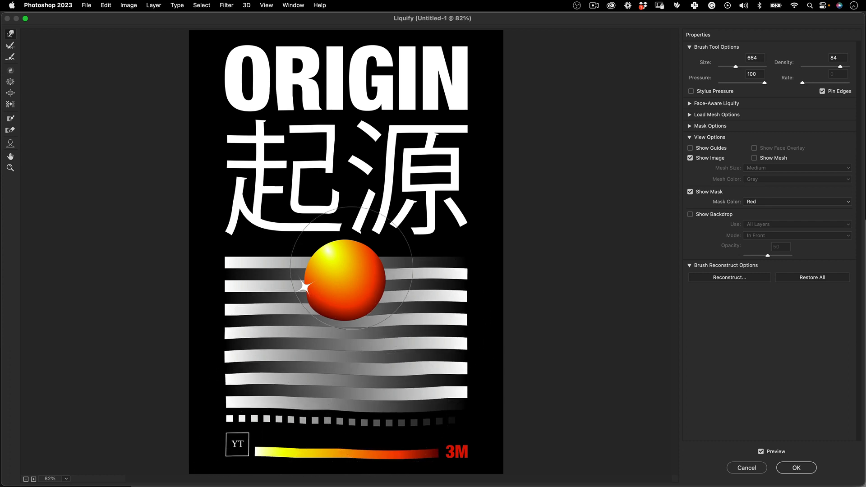
# Warp the middle and first letter of the ORIGIN title slightly and apply the Liquify filter
pyautogui.moveTo(336, 106); pyautogui.dragTo(333, 106)
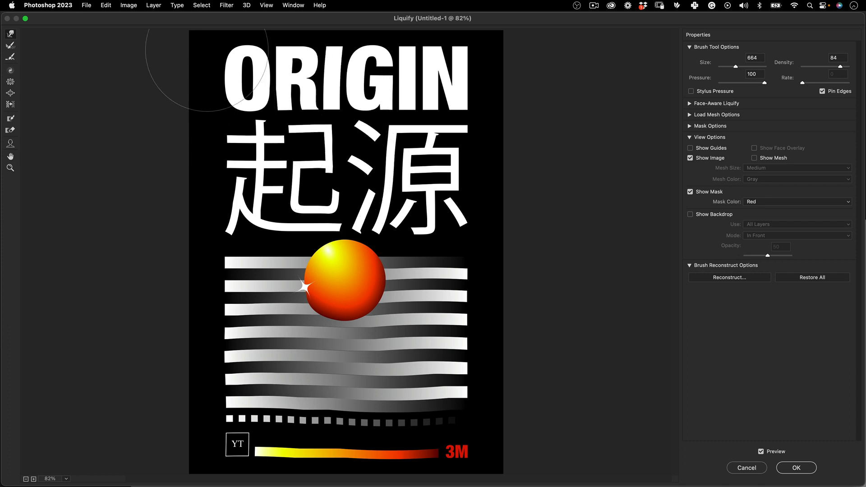
pyautogui.moveTo(209, 42); pyautogui.dragTo(214, 46)
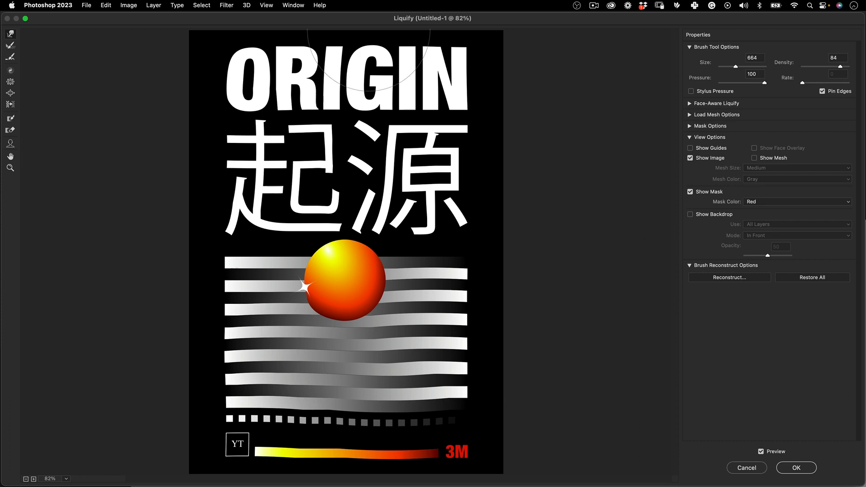
pyautogui.click(810, 278)
pyautogui.press('super+z')
pyautogui.click(796, 468)
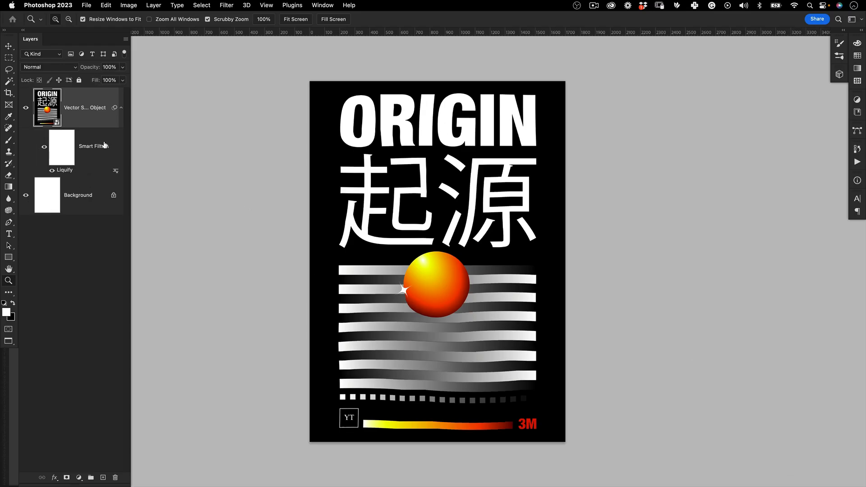
pyautogui.doubleClick(72, 169)
pyautogui.moveTo(388, 135); pyautogui.dragTo(337, 211)
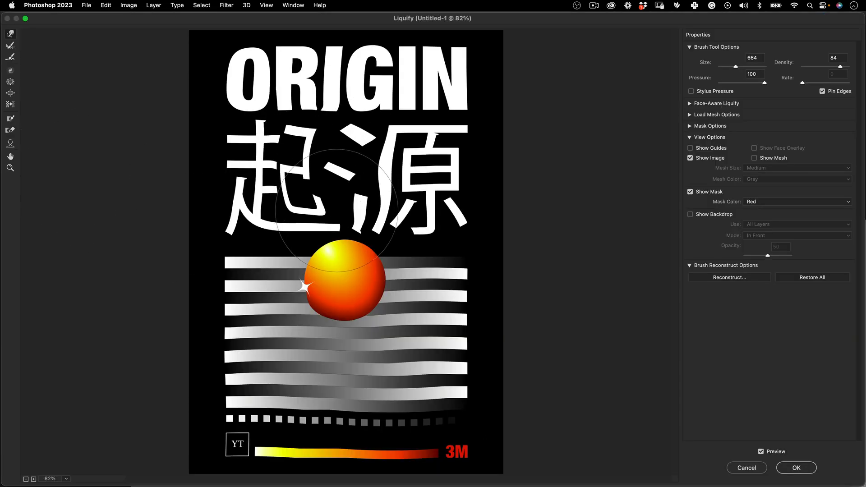
pyautogui.press('super+z')
pyautogui.click(749, 465)
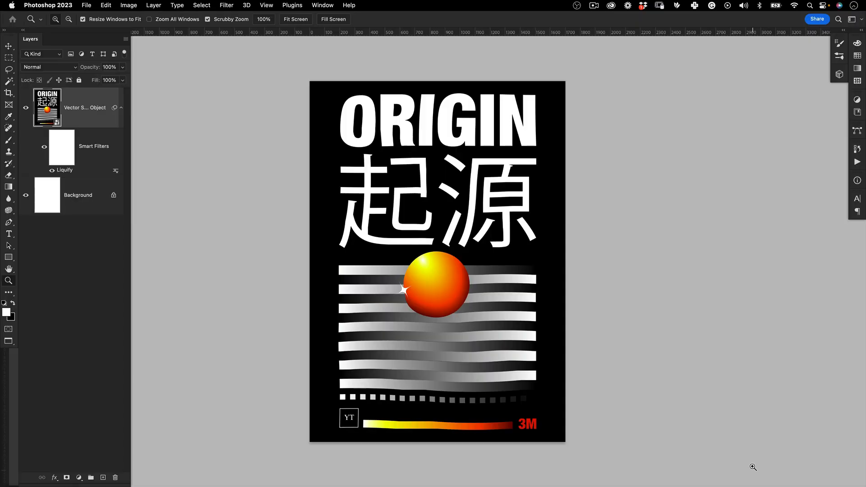
# Add a new layer above the poster Smart Object and fill it with black
pyautogui.keyDown('alt'); pyautogui.click(495, 239); pyautogui.keyUp('alt')
pyautogui.click(479, 216)
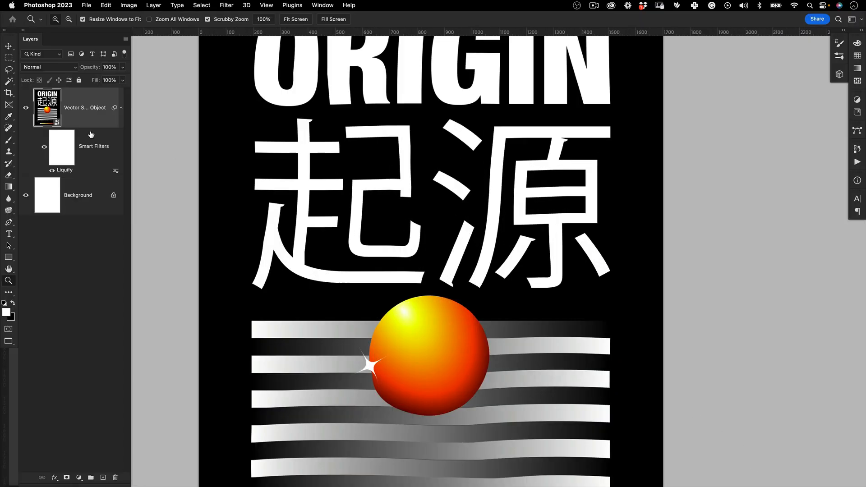
pyautogui.moveTo(487, 233); pyautogui.dragTo(481, 216)
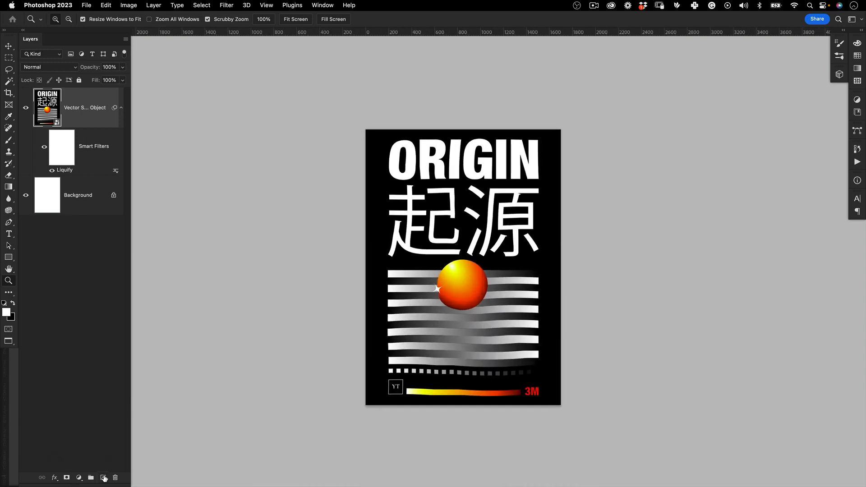
pyautogui.click(103, 477)
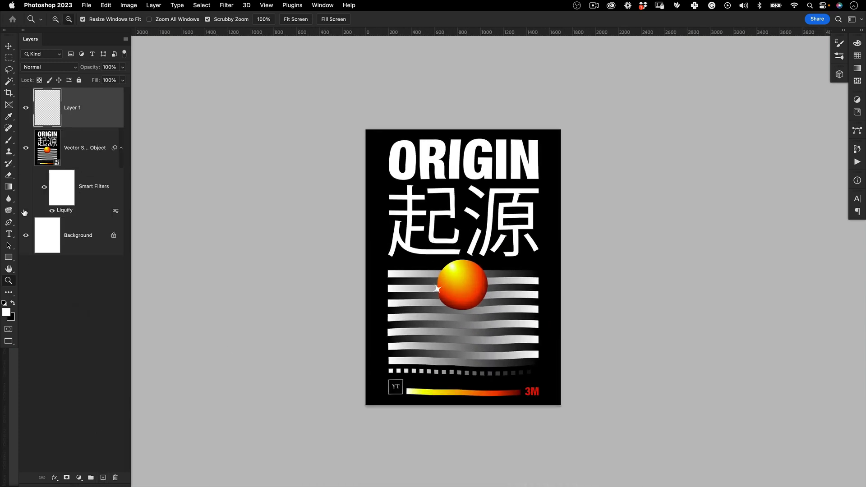
pyautogui.hotkey('alt', 'BackSpace')
pyautogui.press('super+BackSpace')
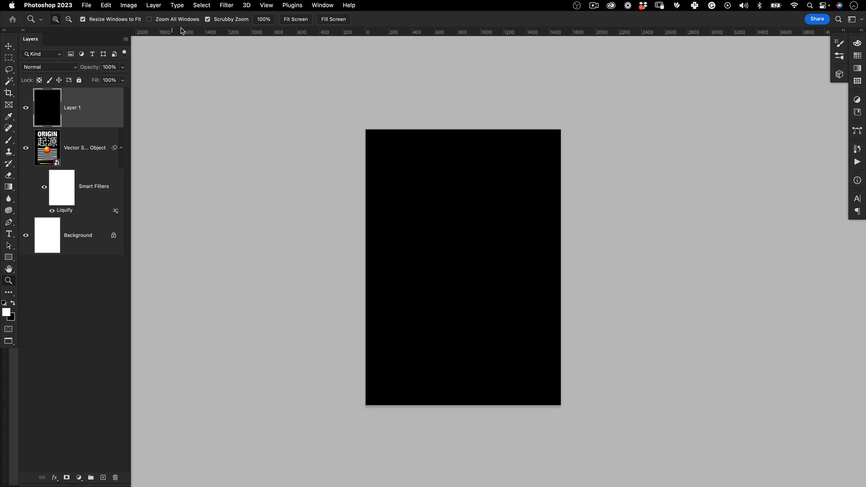
# Apply the Add Noise filter to the black layer with amount 30%, Uniform distribution and Monochromatic
pyautogui.click(226, 5)
pyautogui.moveTo(315, 146)
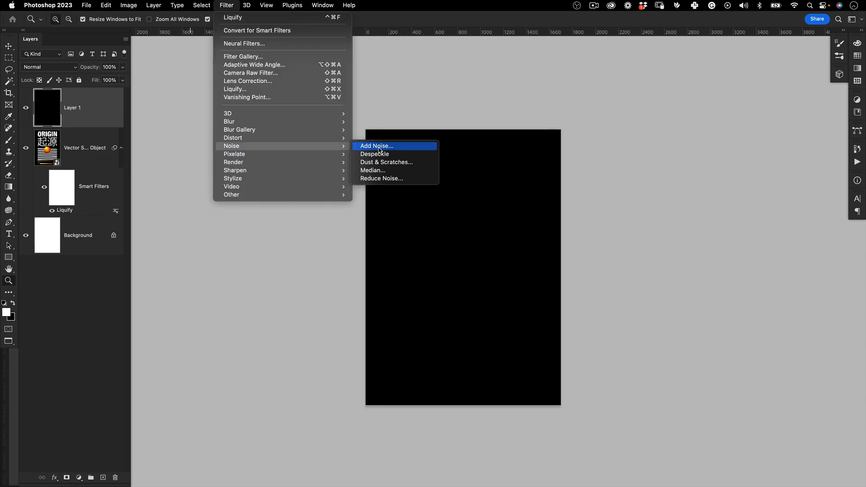
pyautogui.click(374, 147)
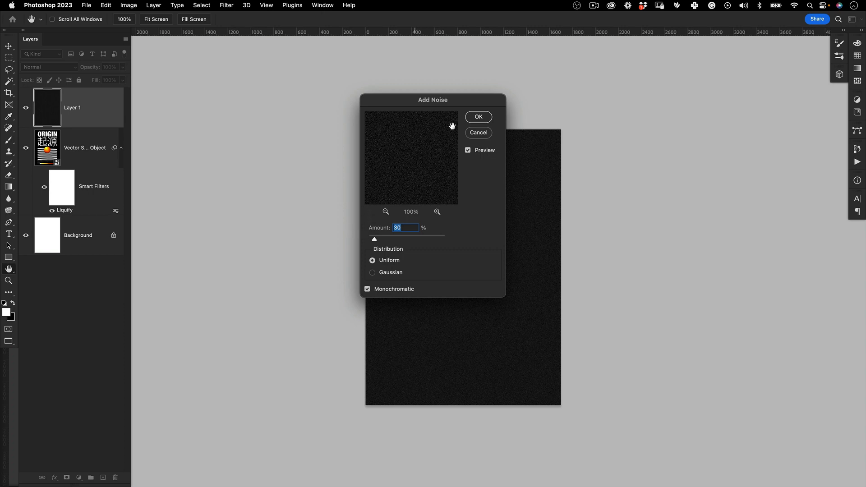
pyautogui.moveTo(482, 103); pyautogui.dragTo(555, 91)
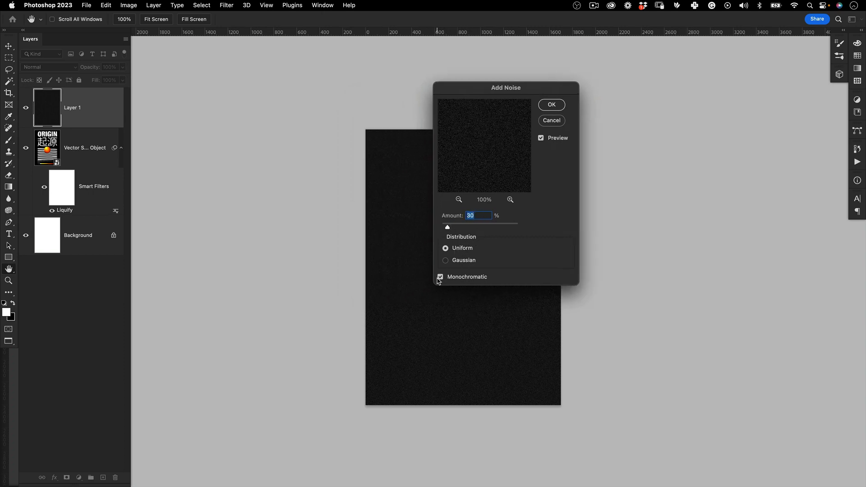
pyautogui.click(551, 105)
pyautogui.press('z')
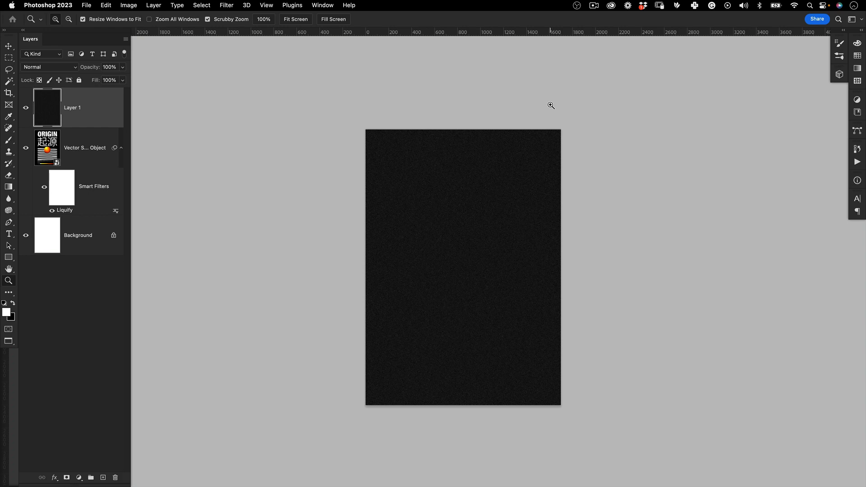
# Set the noise layer's blend mode to Screen and inspect the grain over the poster
pyautogui.click(57, 70)
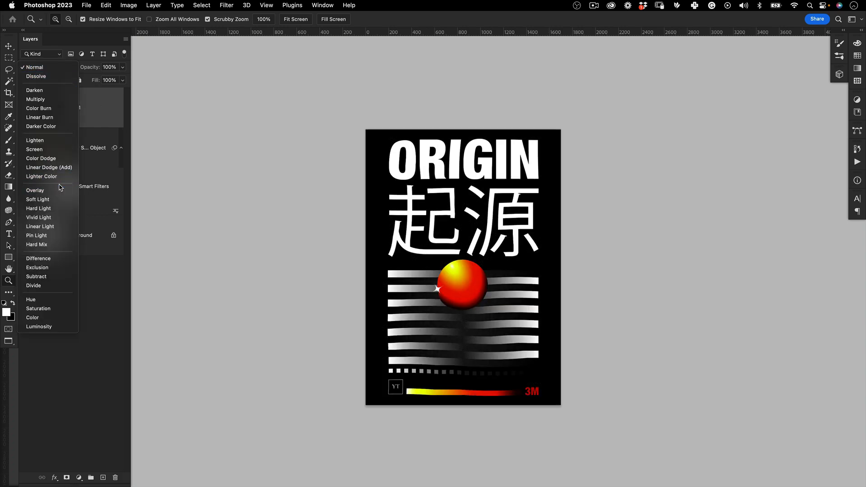
pyautogui.click(53, 151)
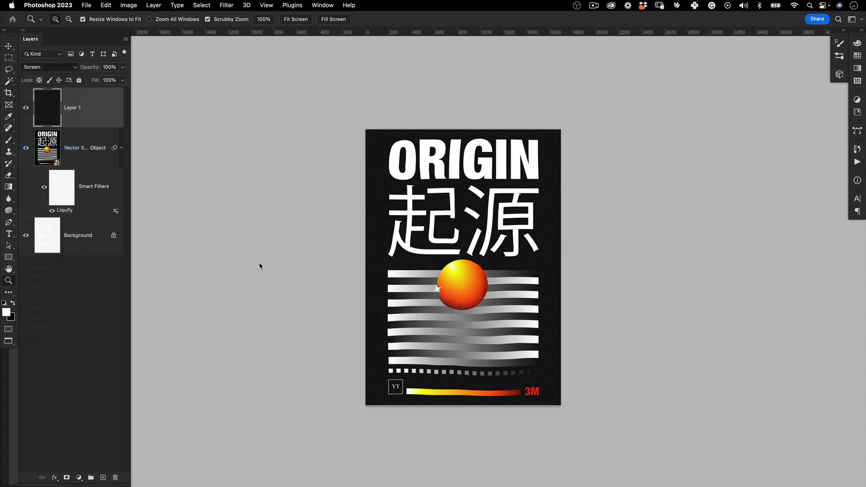
pyautogui.moveTo(439, 267); pyautogui.dragTo(480, 232)
pyautogui.moveTo(572, 291); pyautogui.dragTo(502, 317)
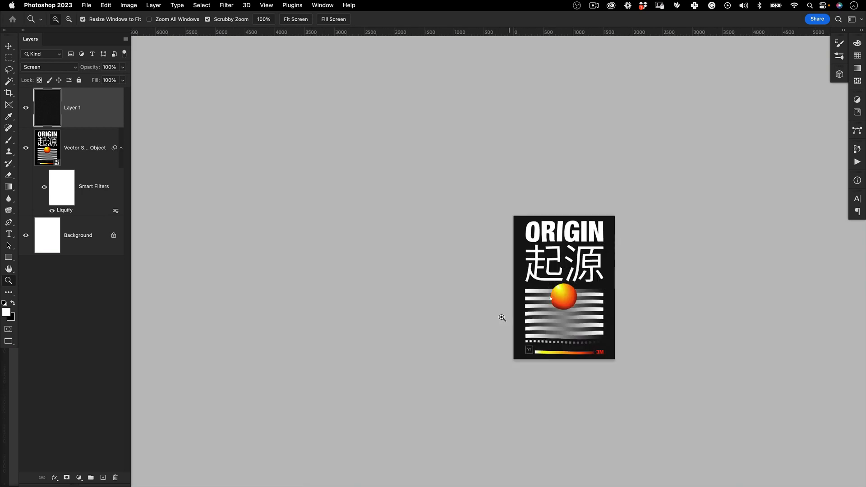
pyautogui.moveTo(560, 331); pyautogui.dragTo(434, 295)
pyautogui.moveTo(440, 258); pyautogui.dragTo(487, 229)
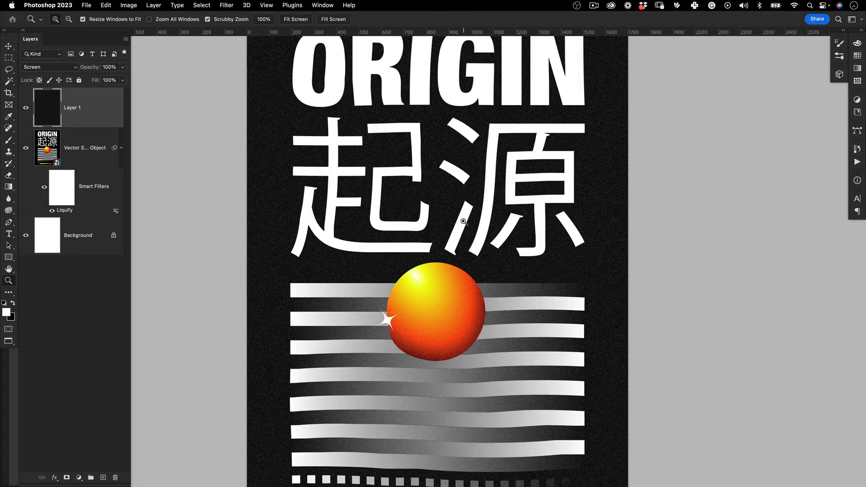
pyautogui.moveTo(443, 247); pyautogui.dragTo(472, 205)
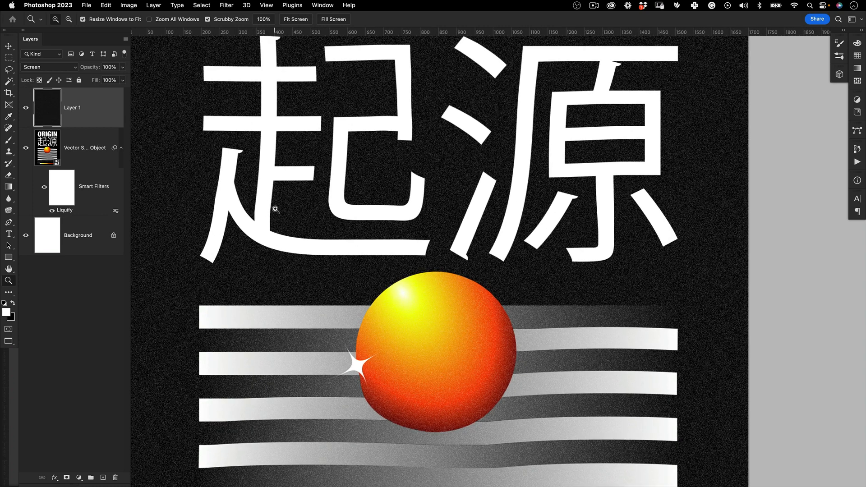
pyautogui.moveTo(502, 313); pyautogui.dragTo(471, 313)
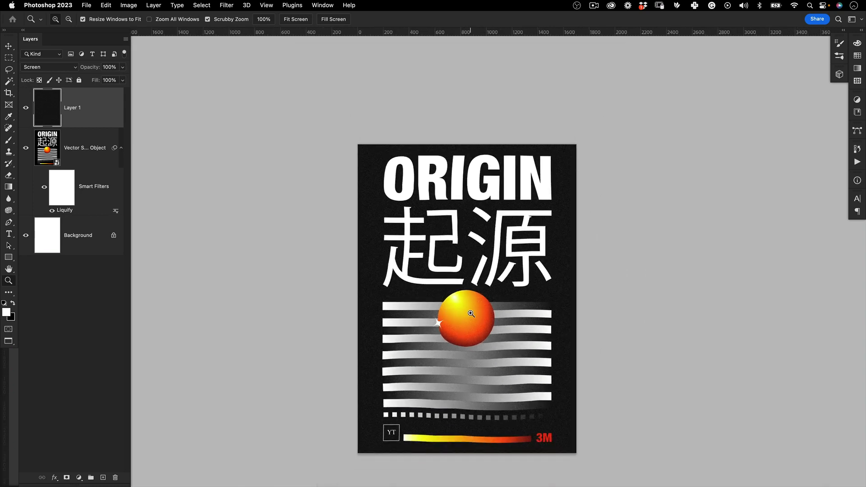
# Change the noise layer's blend mode to Overlay and inspect the grain on the sphere and bars
pyautogui.click(62, 69)
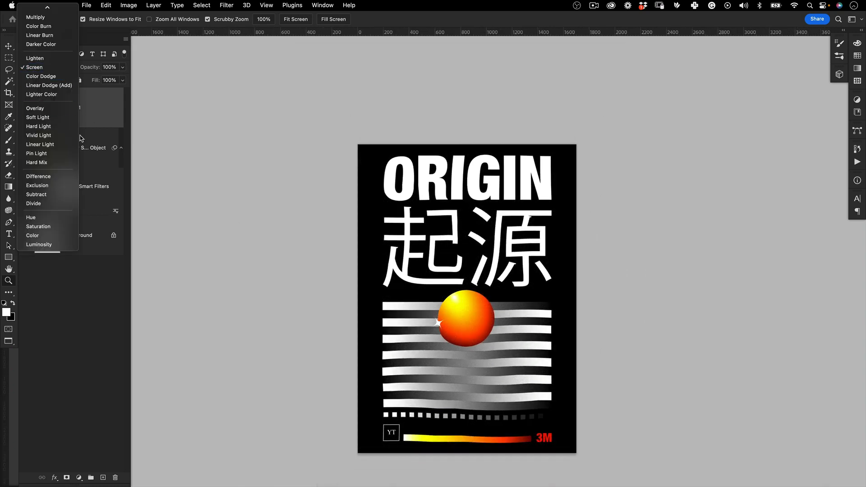
pyautogui.click(68, 106)
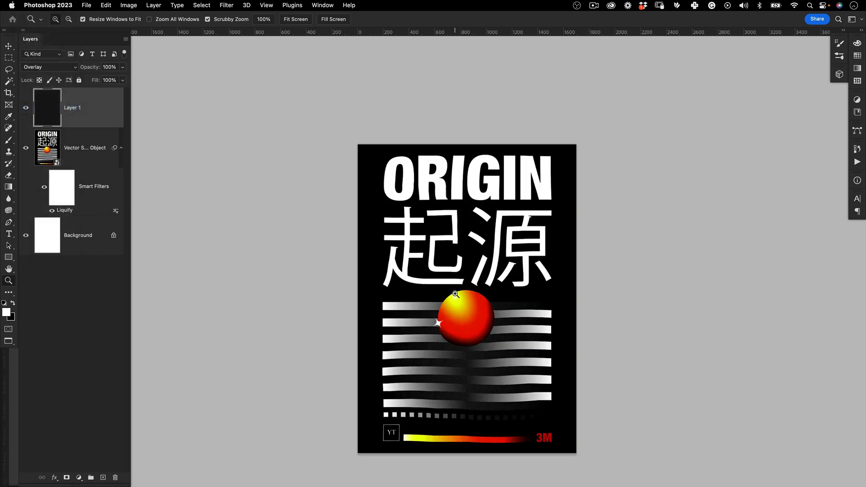
pyautogui.moveTo(455, 294); pyautogui.dragTo(495, 273)
pyautogui.moveTo(314, 208); pyautogui.dragTo(313, 157)
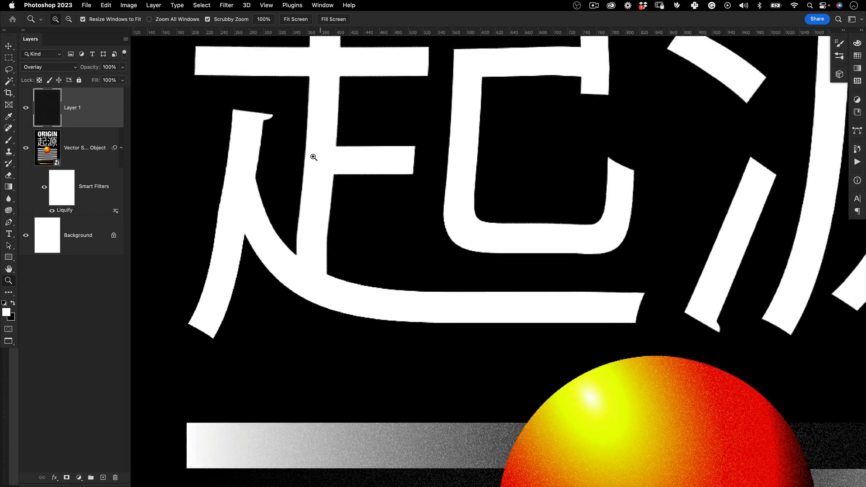
pyautogui.moveTo(396, 188); pyautogui.dragTo(363, 234)
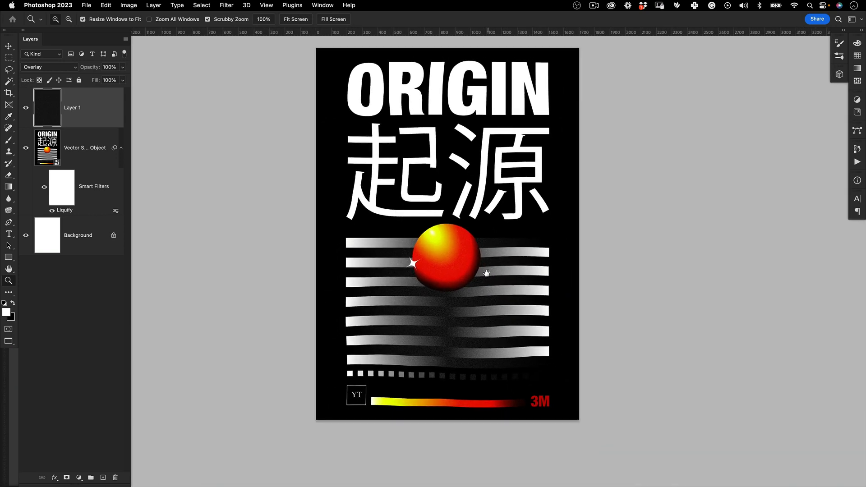
pyautogui.moveTo(444, 319); pyautogui.dragTo(429, 291)
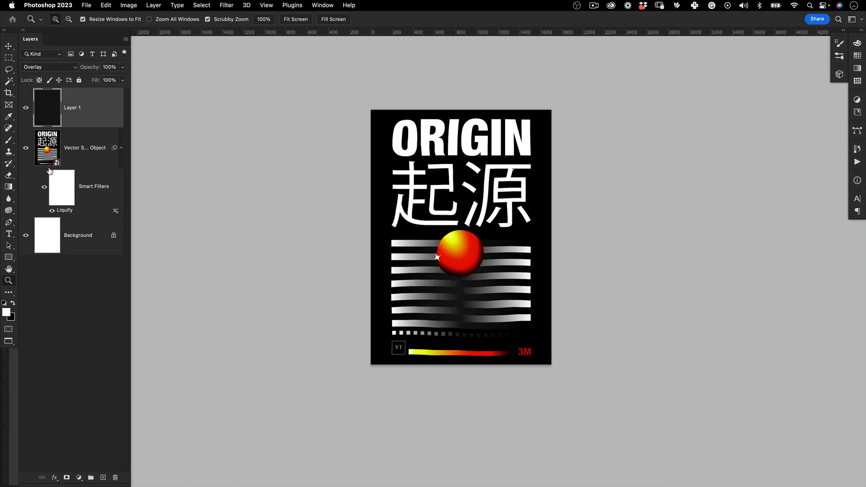
# Duplicate the noise layer and set the copy's blend mode to Screen
pyautogui.press('super+j')
pyautogui.click(50, 67)
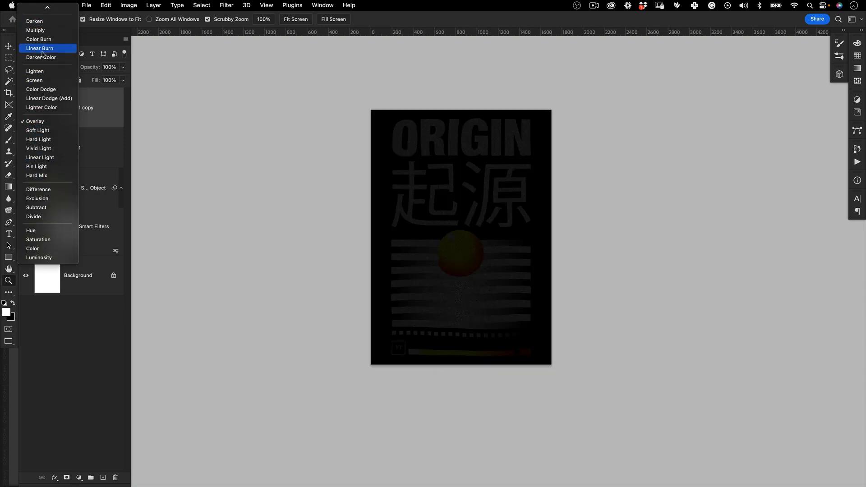
pyautogui.click(50, 78)
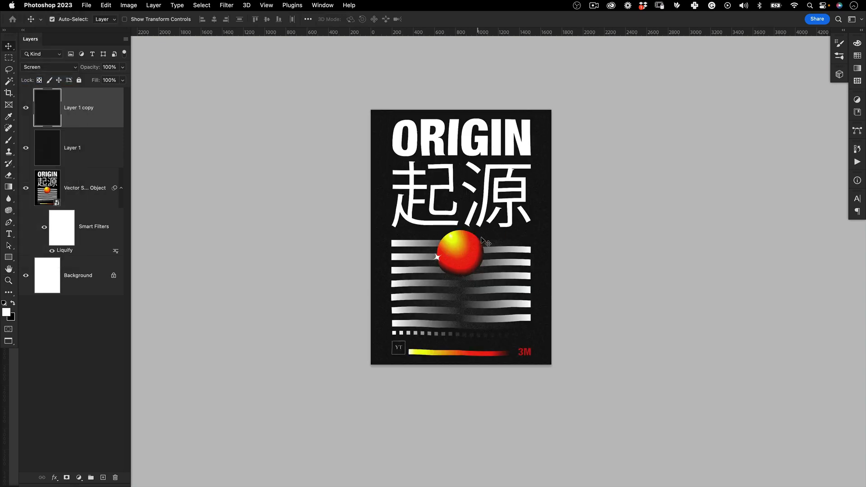
pyautogui.moveTo(458, 260); pyautogui.dragTo(479, 251)
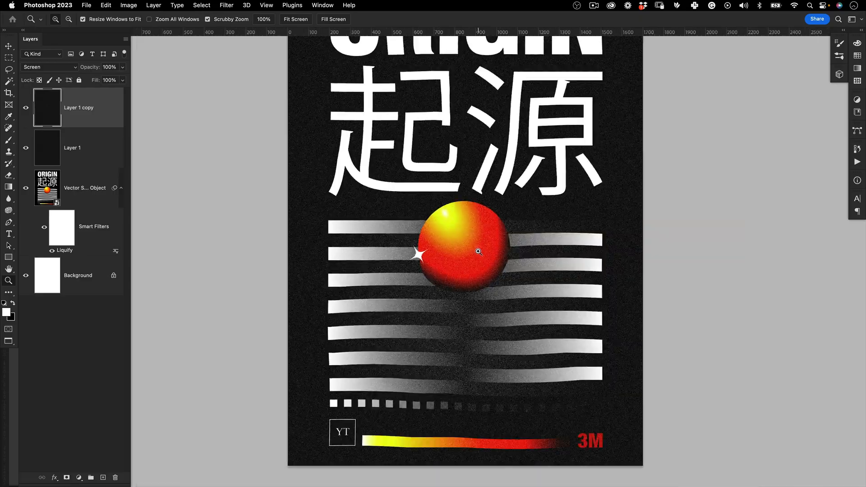
# Return to the tabbed document view and examine the paperscan texture layers in Untitled-2.psd
pyautogui.press('f')
pyautogui.press('f')
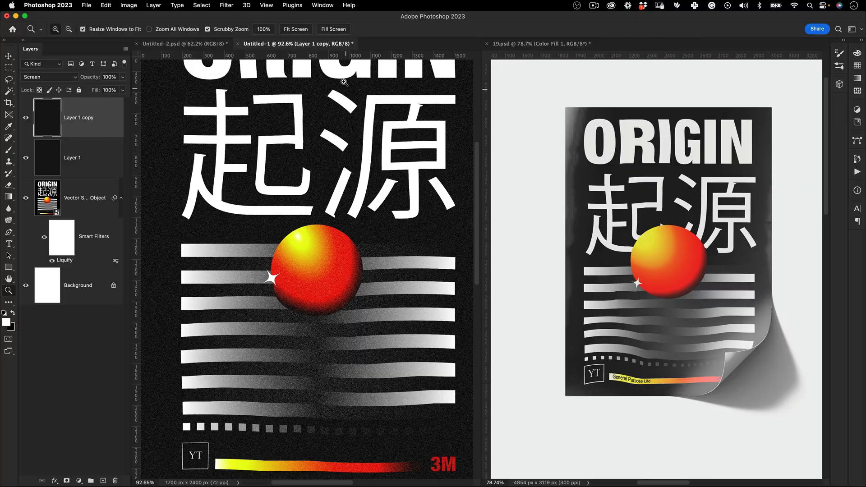
pyautogui.click(203, 44)
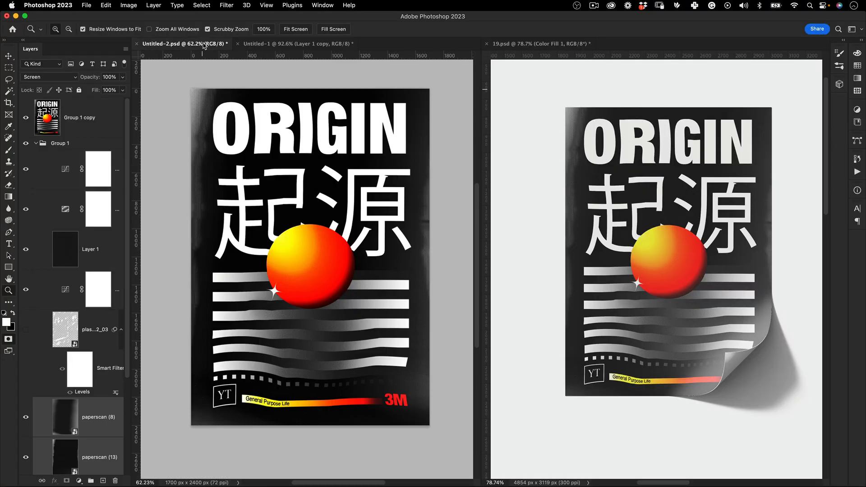
pyautogui.scroll(-5, 118, 316)
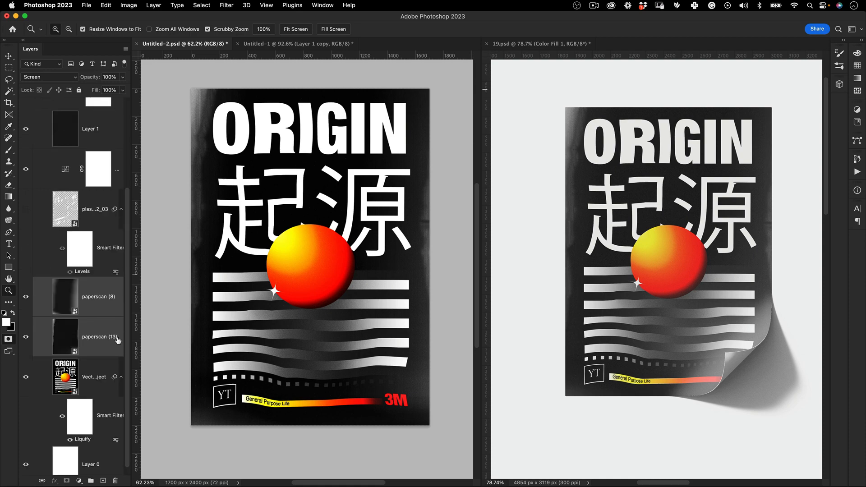
pyautogui.click(61, 342)
pyautogui.moveTo(66, 339)
pyautogui.mouseDown()
pyautogui.moveTo(73, 331)
pyautogui.moveTo(551, 320)
pyautogui.moveTo(59, 325)
pyautogui.moveTo(65, 335)
pyautogui.mouseUp()
pyautogui.click(340, 44)
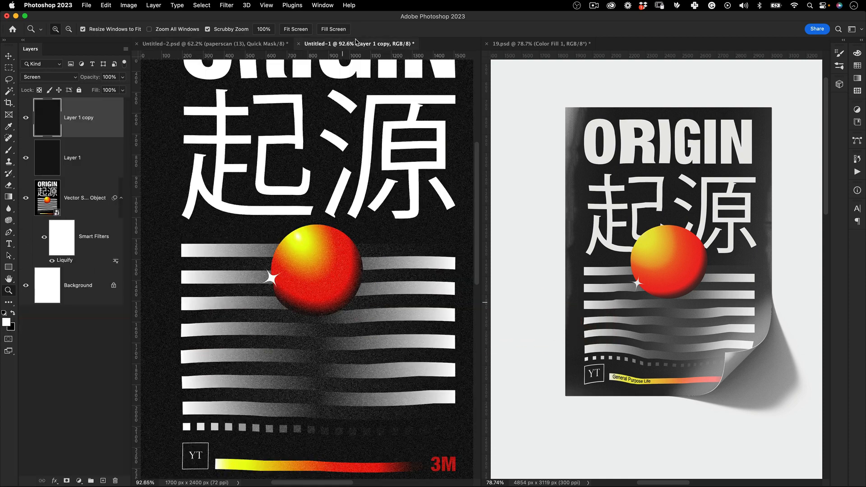
# Place Untitled-1 beside Untitled-2.psd and copy a paperscan texture layer onto the Untitled-1 poster
pyautogui.moveTo(417, 63); pyautogui.dragTo(582, 44)
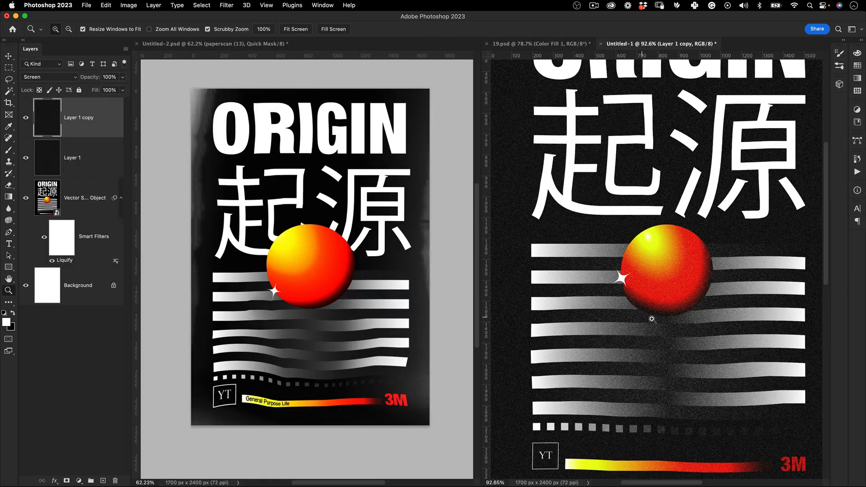
pyautogui.moveTo(640, 217); pyautogui.dragTo(610, 217)
pyautogui.press('v')
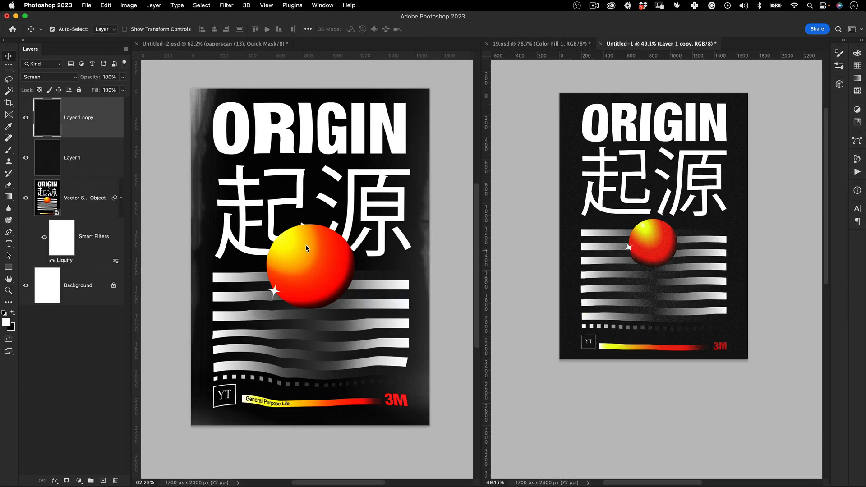
pyautogui.click(305, 245)
pyautogui.moveTo(58, 457); pyautogui.dragTo(641, 212)
# Switch to Chrome and move the front browser window aside to uncover the window with the Behance page
pyautogui.press('super+Tab')
pyautogui.click(314, 239)
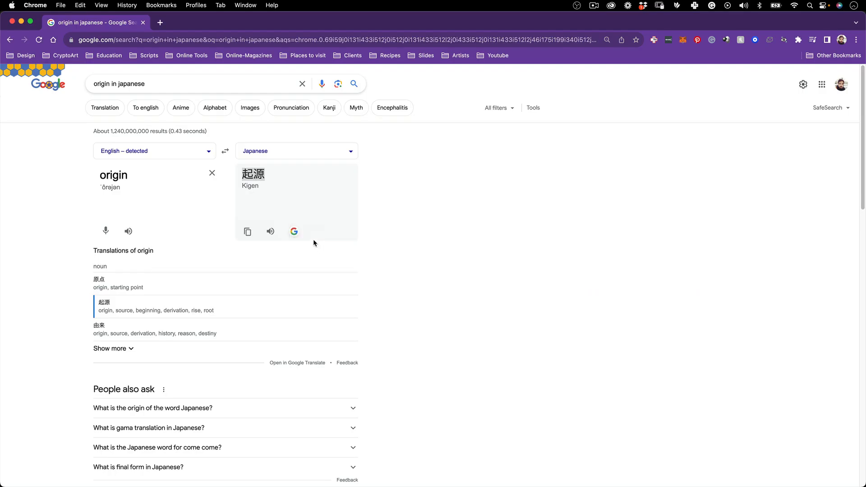
pyautogui.press('super+t')
pyautogui.press('super+Tab')
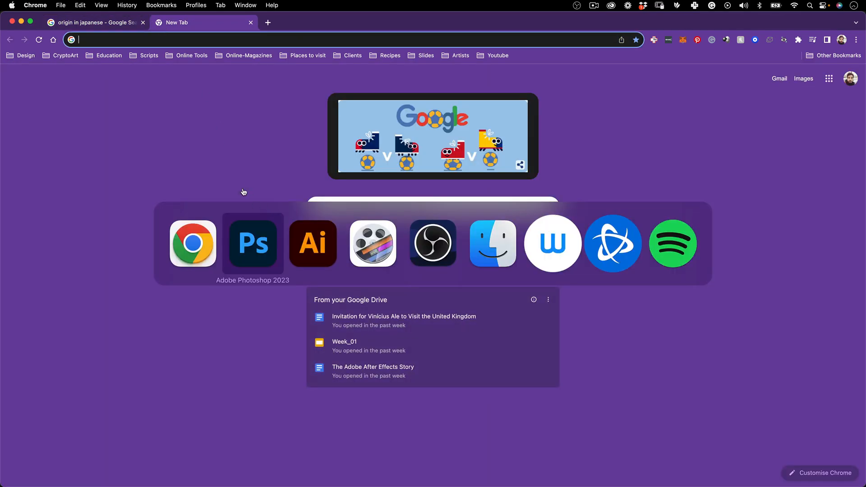
pyautogui.press('Escape')
pyautogui.moveTo(307, 21); pyautogui.dragTo(307, 93)
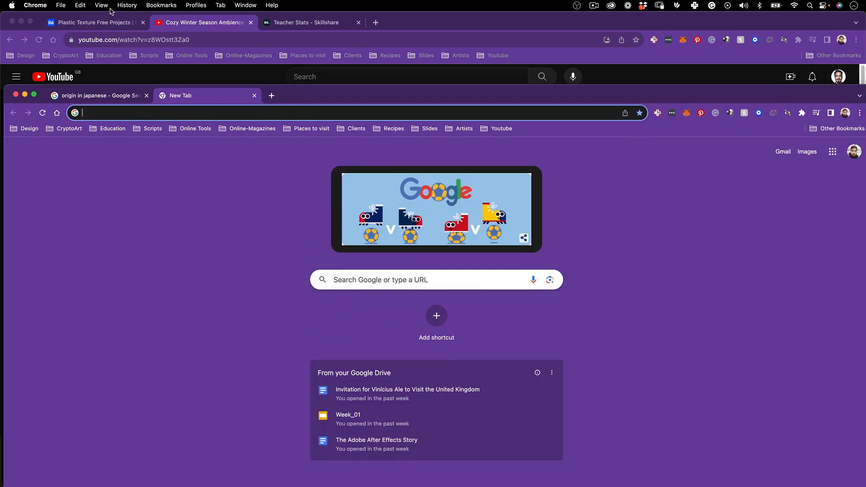
# Bring up the Behance project search, replace the plastic texture query with "photo", and open a new browser tab
pyautogui.click(116, 21)
pyautogui.click(435, 108)
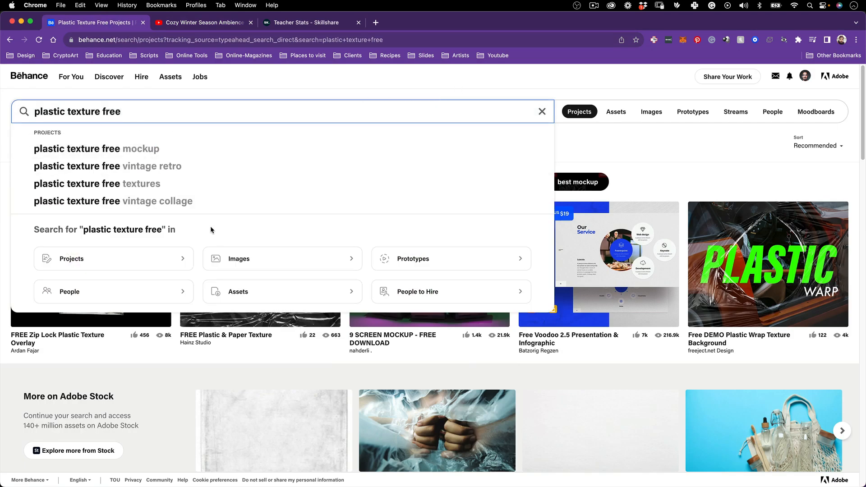
pyautogui.press('super+a')
pyautogui.write('pnho')
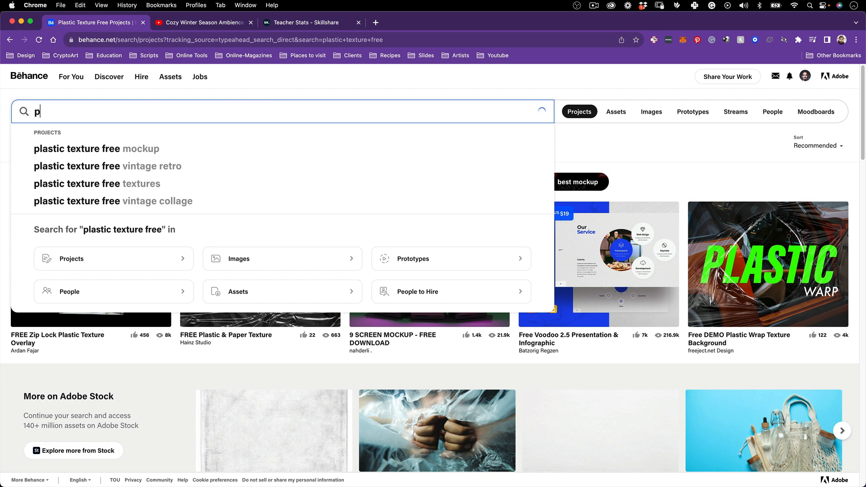
pyautogui.press('BackSpace')
pyautogui.press('BackSpace')
pyautogui.press('BackSpace')
pyautogui.write('hoto')
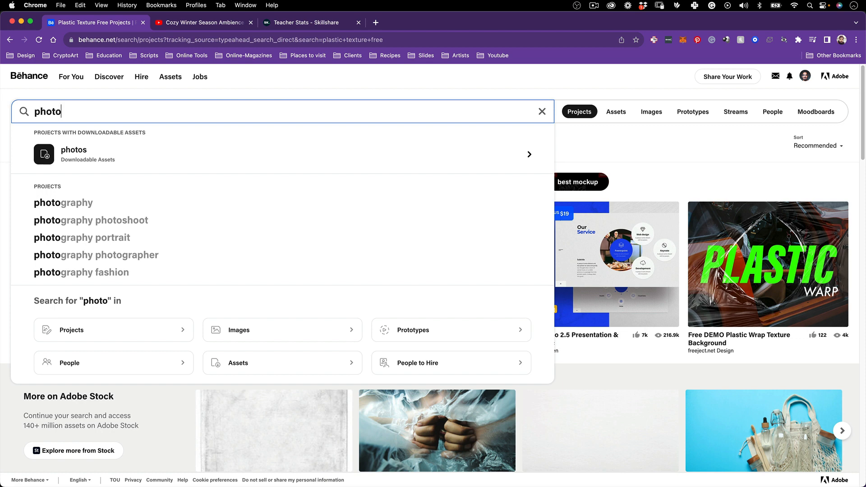
pyautogui.press('super+a')
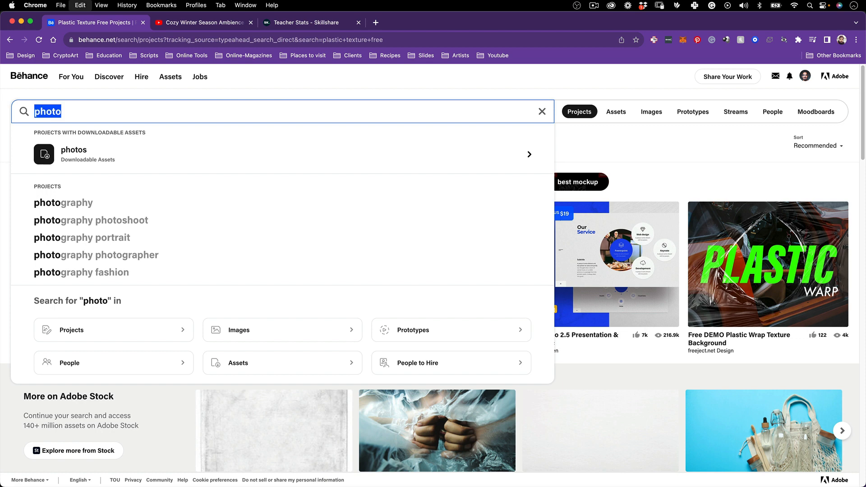
pyautogui.click(376, 22)
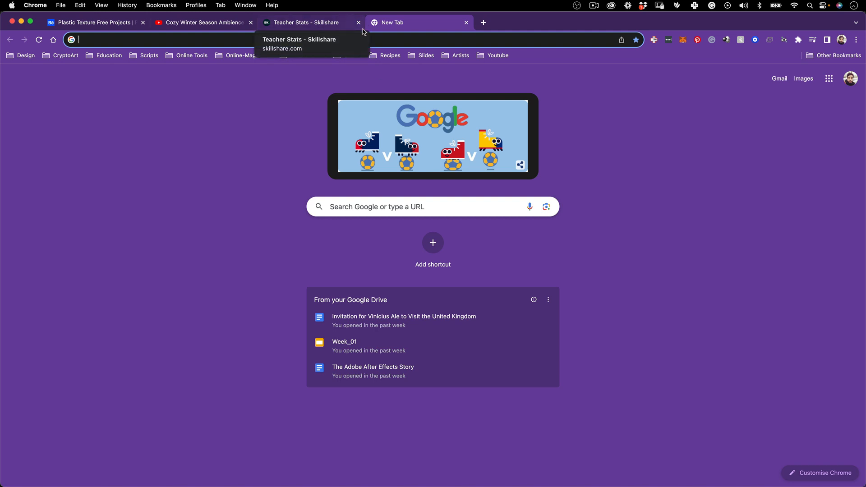
# Switch back to Photoshop and transform the paperscan (13) layer to span the Untitled-1 poster edge to edge, with H scale about 566%
pyautogui.press('super+Tab')
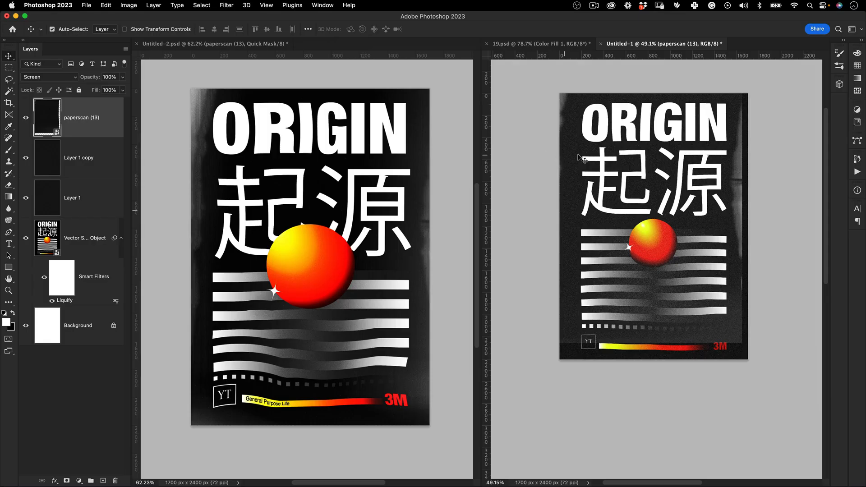
pyautogui.click(551, 171)
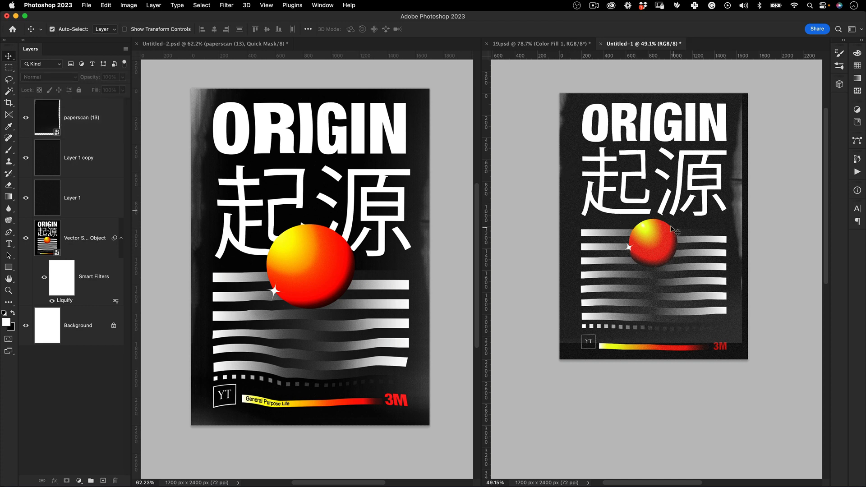
pyautogui.click(94, 124)
pyautogui.press('super+t')
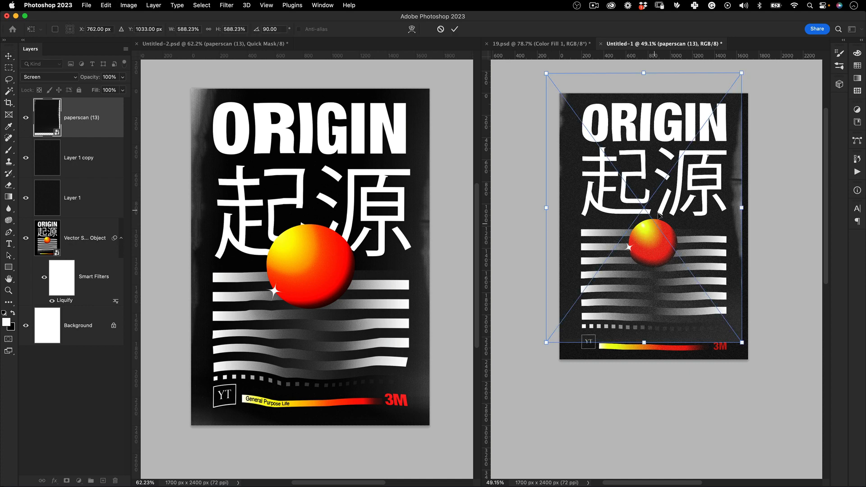
pyautogui.moveTo(679, 208); pyautogui.dragTo(681, 216)
pyautogui.moveTo(558, 224); pyautogui.dragTo(561, 225)
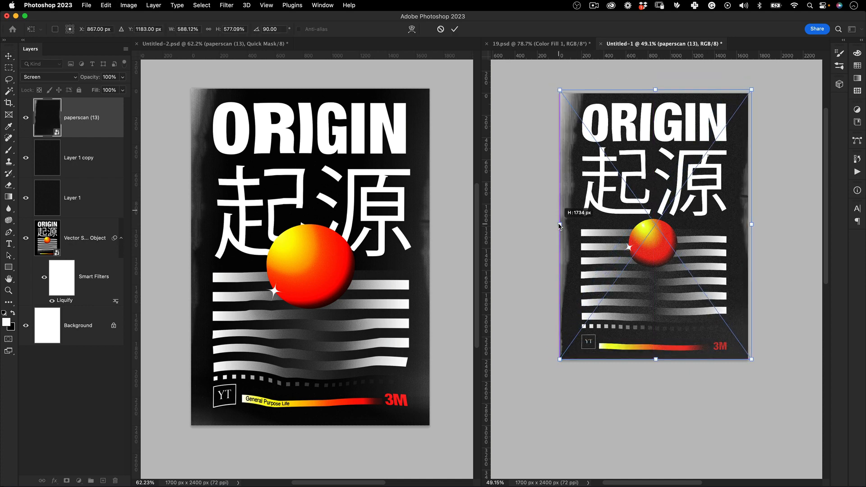
pyautogui.moveTo(751, 225); pyautogui.dragTo(748, 227)
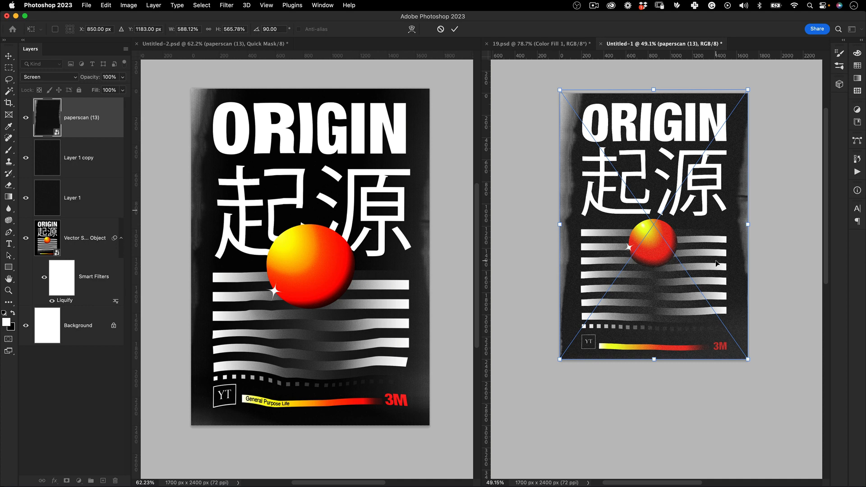
# Apply the pending transform, then copy the paperscan (8) layer from Untitled-2.psd onto the Untitled-1 poster, scaled to cover it
pyautogui.press('Return')
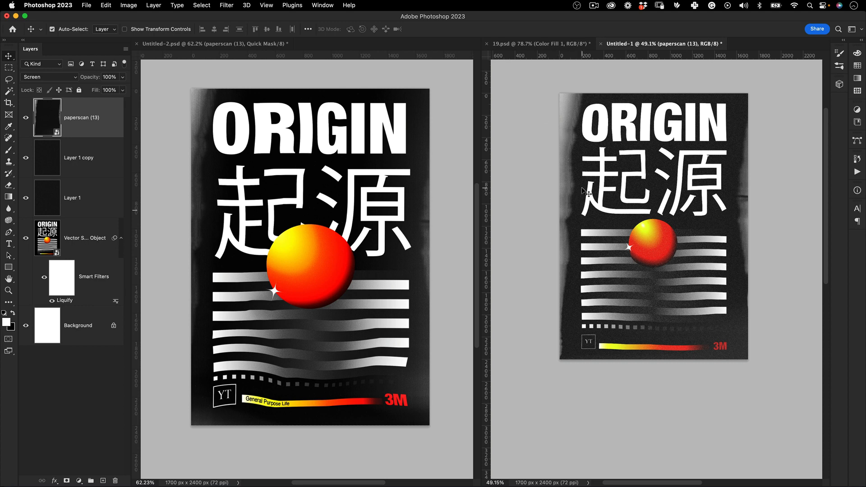
pyautogui.click(334, 261)
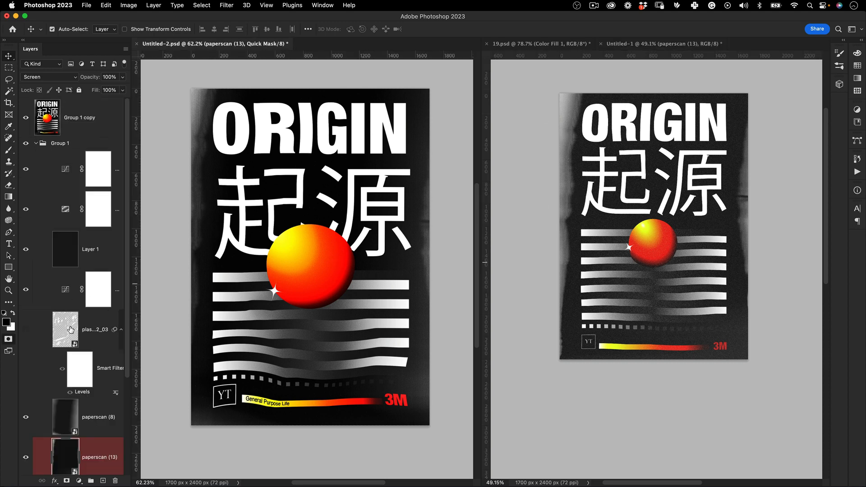
pyautogui.click(60, 423)
pyautogui.moveTo(59, 415); pyautogui.dragTo(626, 228)
pyautogui.hotkey('ctrl', 't')
pyautogui.moveTo(627, 166); pyautogui.dragTo(655, 194)
pyautogui.press('Return')
pyautogui.press('f')
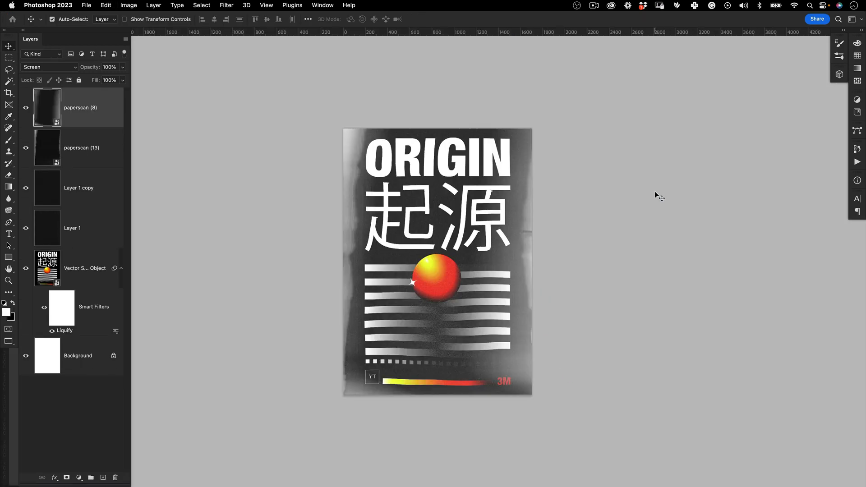
# Set the blend mode of the paperscan (8) layer to Overlay and of the paperscan (13) layer to Linear Dodge (Add)
pyautogui.click(48, 67)
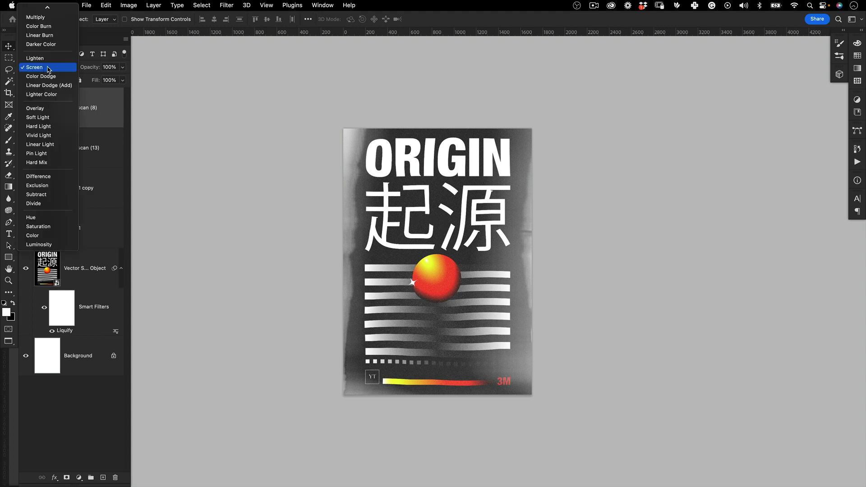
pyautogui.click(43, 109)
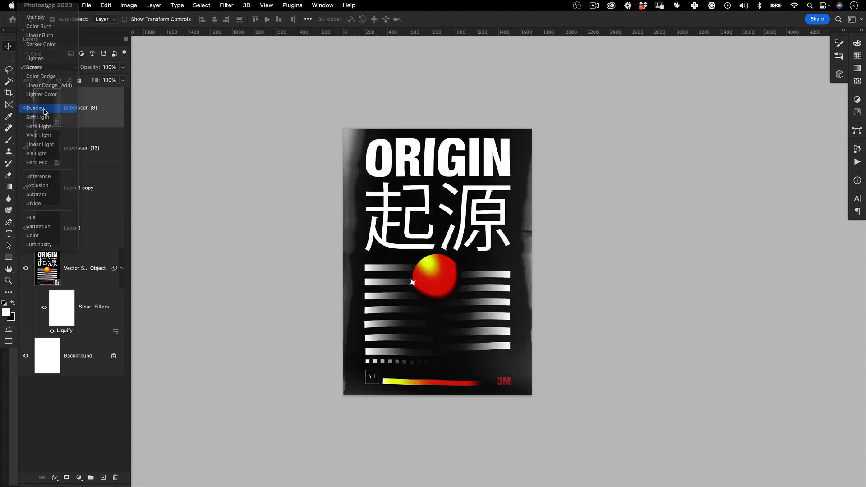
pyautogui.click(48, 155)
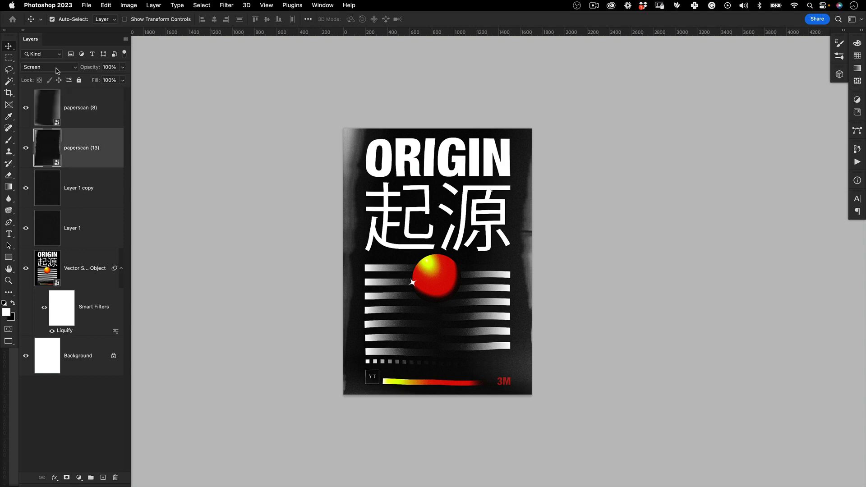
pyautogui.click(49, 67)
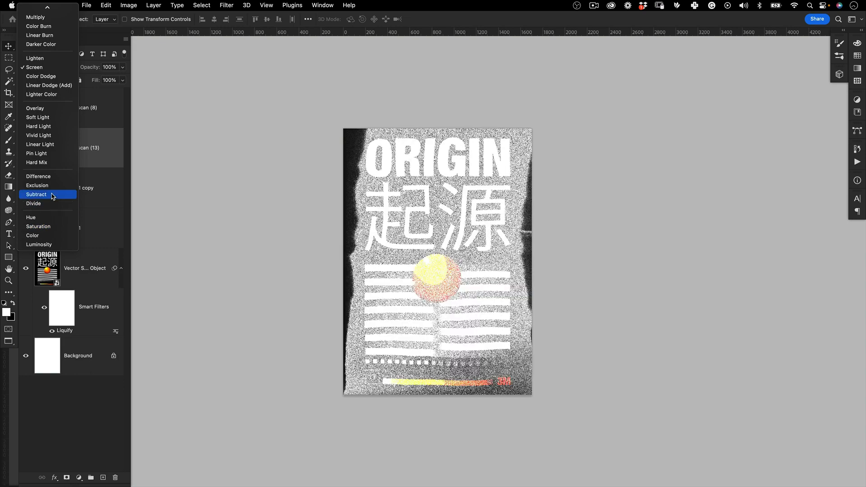
pyautogui.click(60, 87)
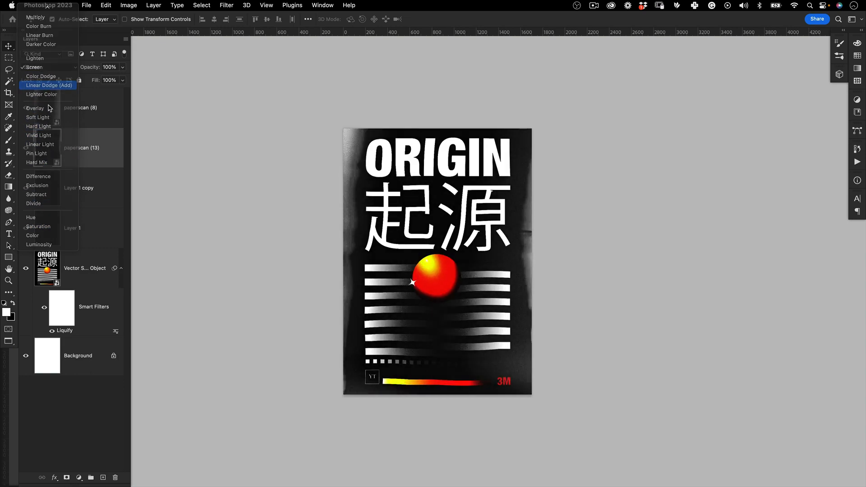
pyautogui.click(47, 103)
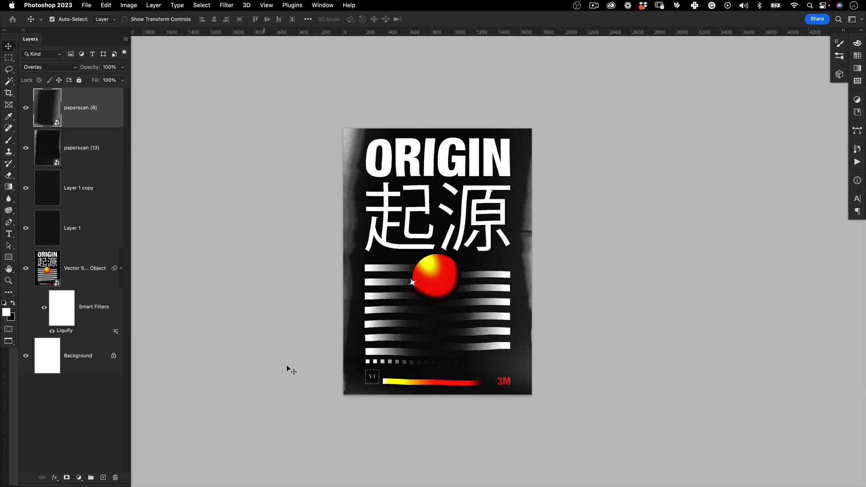
# Add a Curves adjustment layer above paperscan (8) and raise the RGB curve steeply at the midtones to brighten the poster
pyautogui.press('z')
pyautogui.moveTo(437, 279); pyautogui.dragTo(423, 310)
pyautogui.scroll(2, 431, 294)
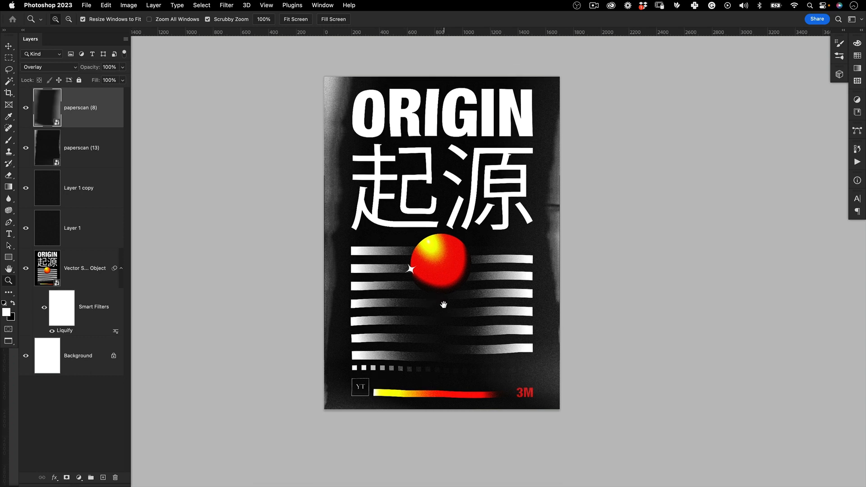
pyautogui.click(79, 477)
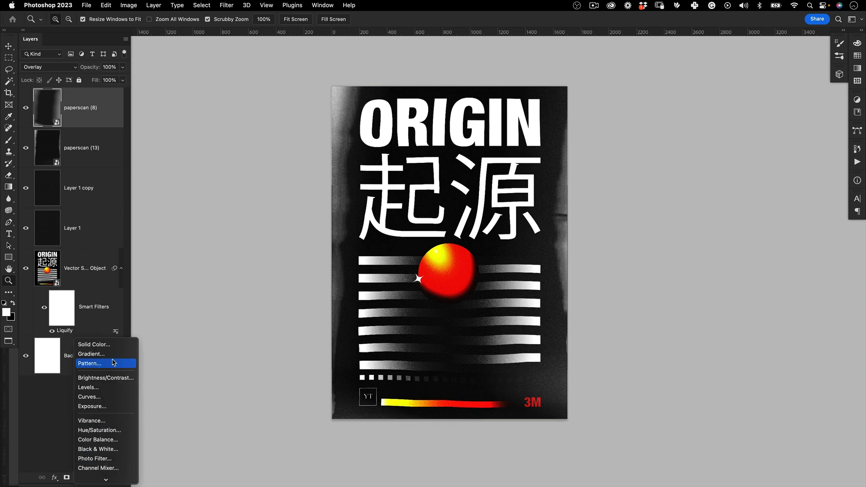
pyautogui.click(105, 398)
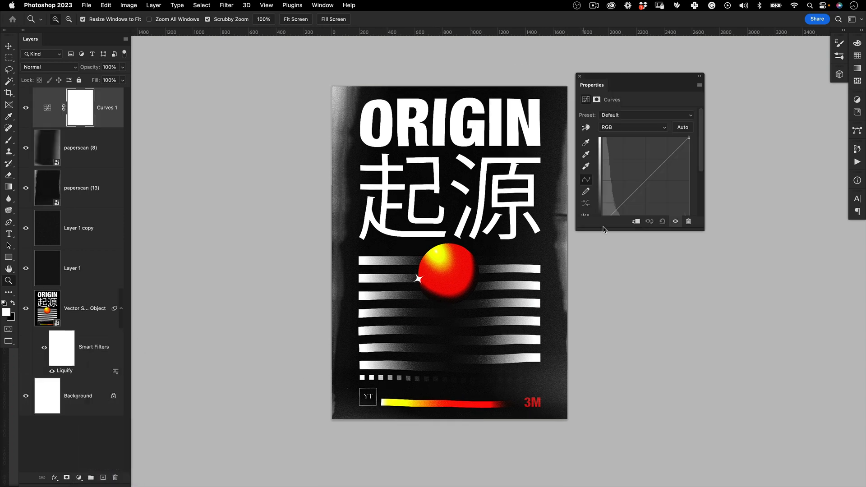
pyautogui.moveTo(643, 180); pyautogui.dragTo(630, 149)
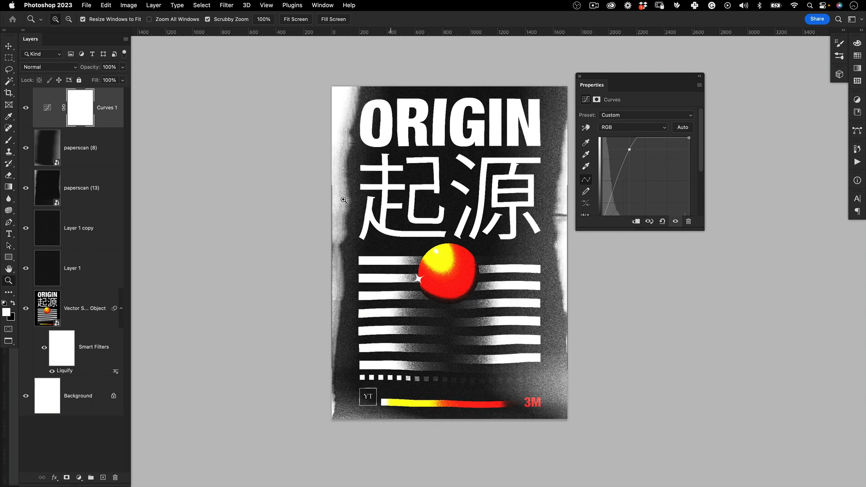
# Set the opacity of paperscan (8) to 97% and paperscan (13) to 57%, and preview the poster full screen
pyautogui.click(49, 152)
pyautogui.click(123, 68)
pyautogui.moveTo(115, 77)
pyautogui.mouseDown()
pyautogui.moveTo(101, 76)
pyautogui.moveTo(120, 85)
pyautogui.mouseUp()
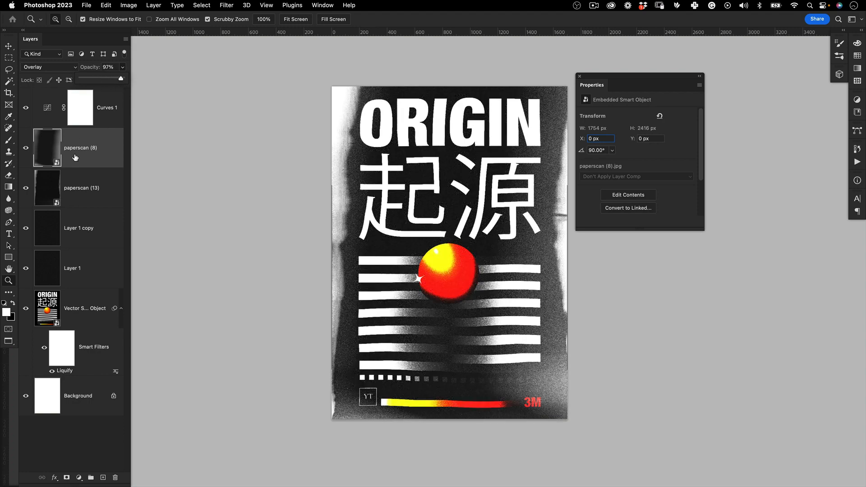
pyautogui.click(77, 188)
pyautogui.click(122, 67)
pyautogui.moveTo(120, 78)
pyautogui.mouseDown()
pyautogui.moveTo(95, 76)
pyautogui.moveTo(104, 80)
pyautogui.mouseUp()
pyautogui.press('f')
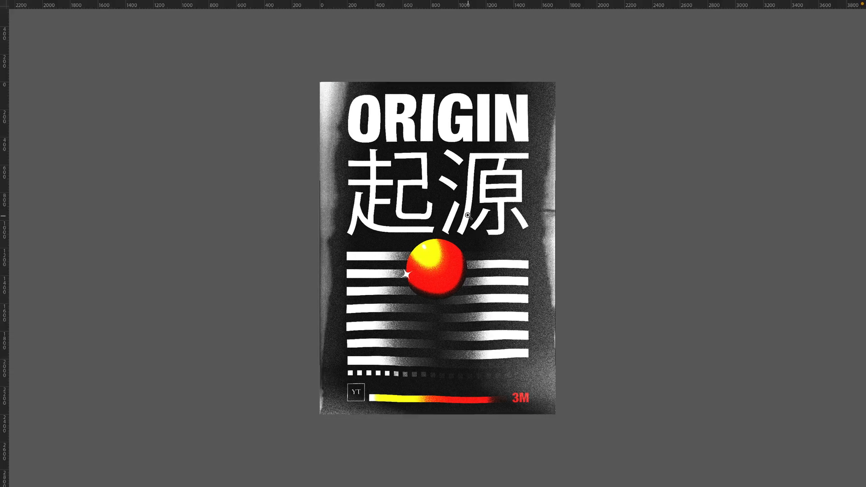
pyautogui.press('f')
pyautogui.press('f')
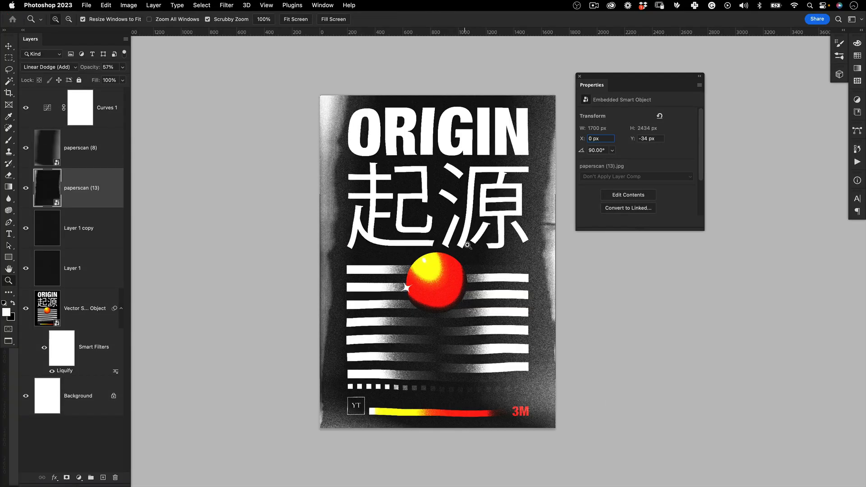
# Switch to Chrome, search Behance projects for "poster mockup" and browse the results for a free mockup
pyautogui.press('super+Tab')
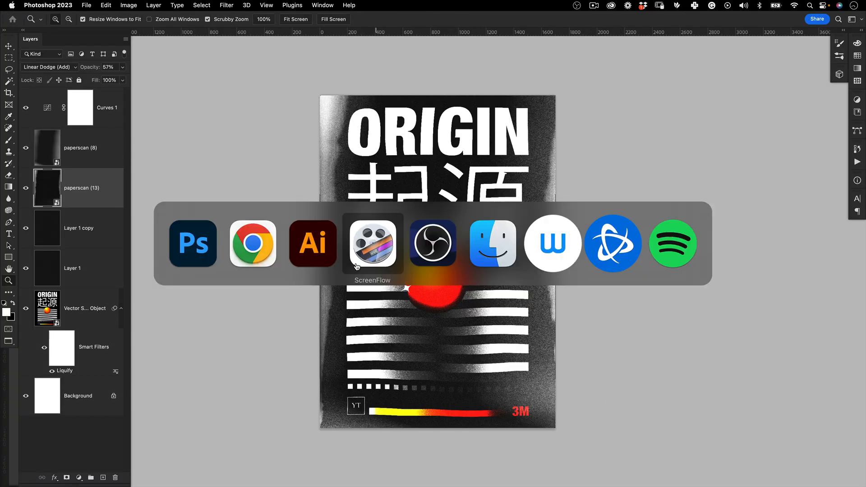
pyautogui.click(260, 251)
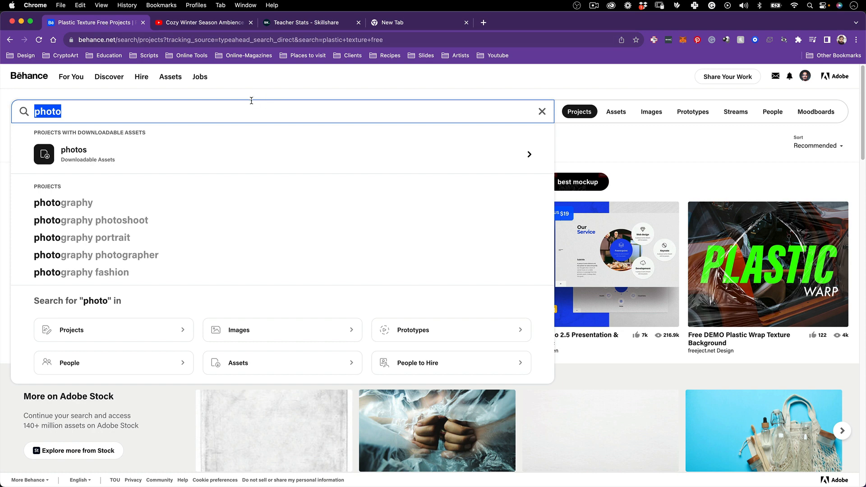
pyautogui.write('poster moc')
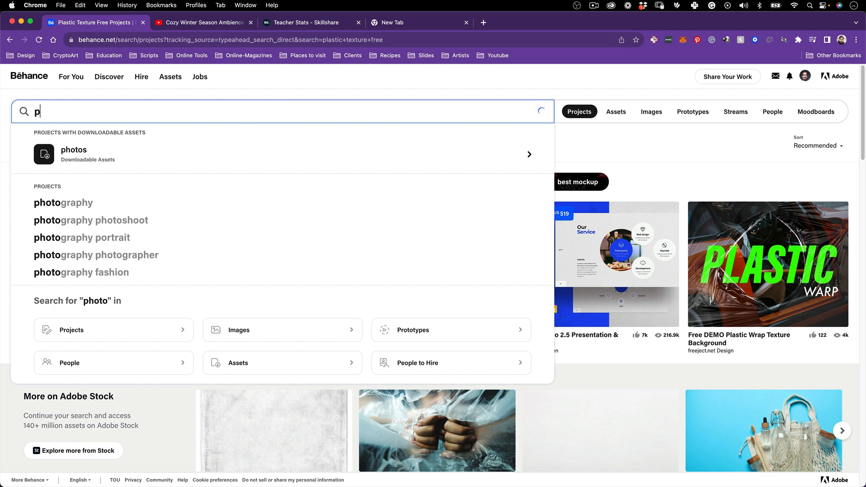
pyautogui.write('kup')
pyautogui.press('Return')
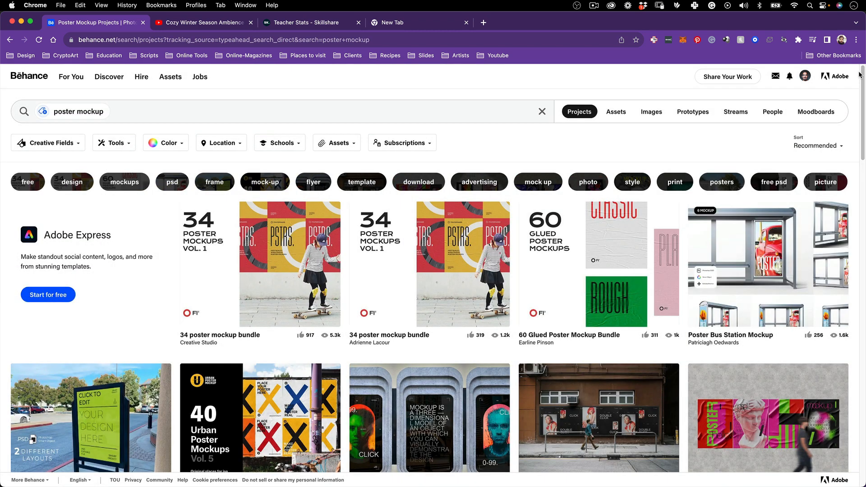
pyautogui.scroll(-7, 498, 227)
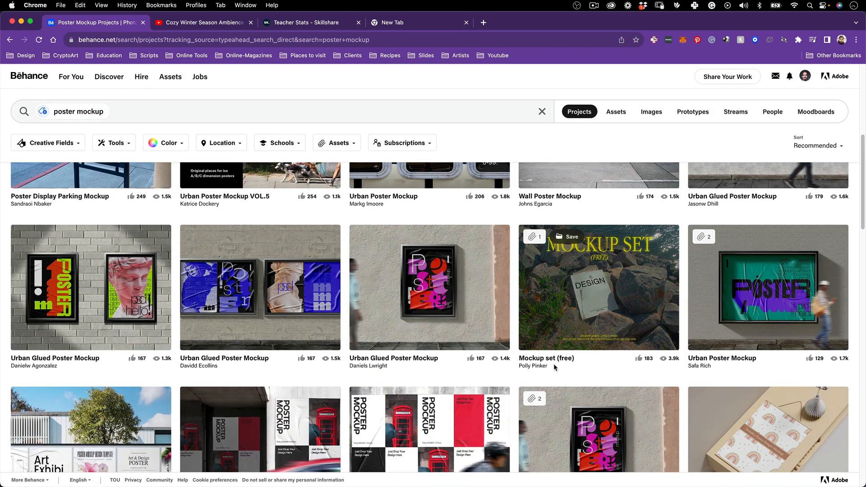